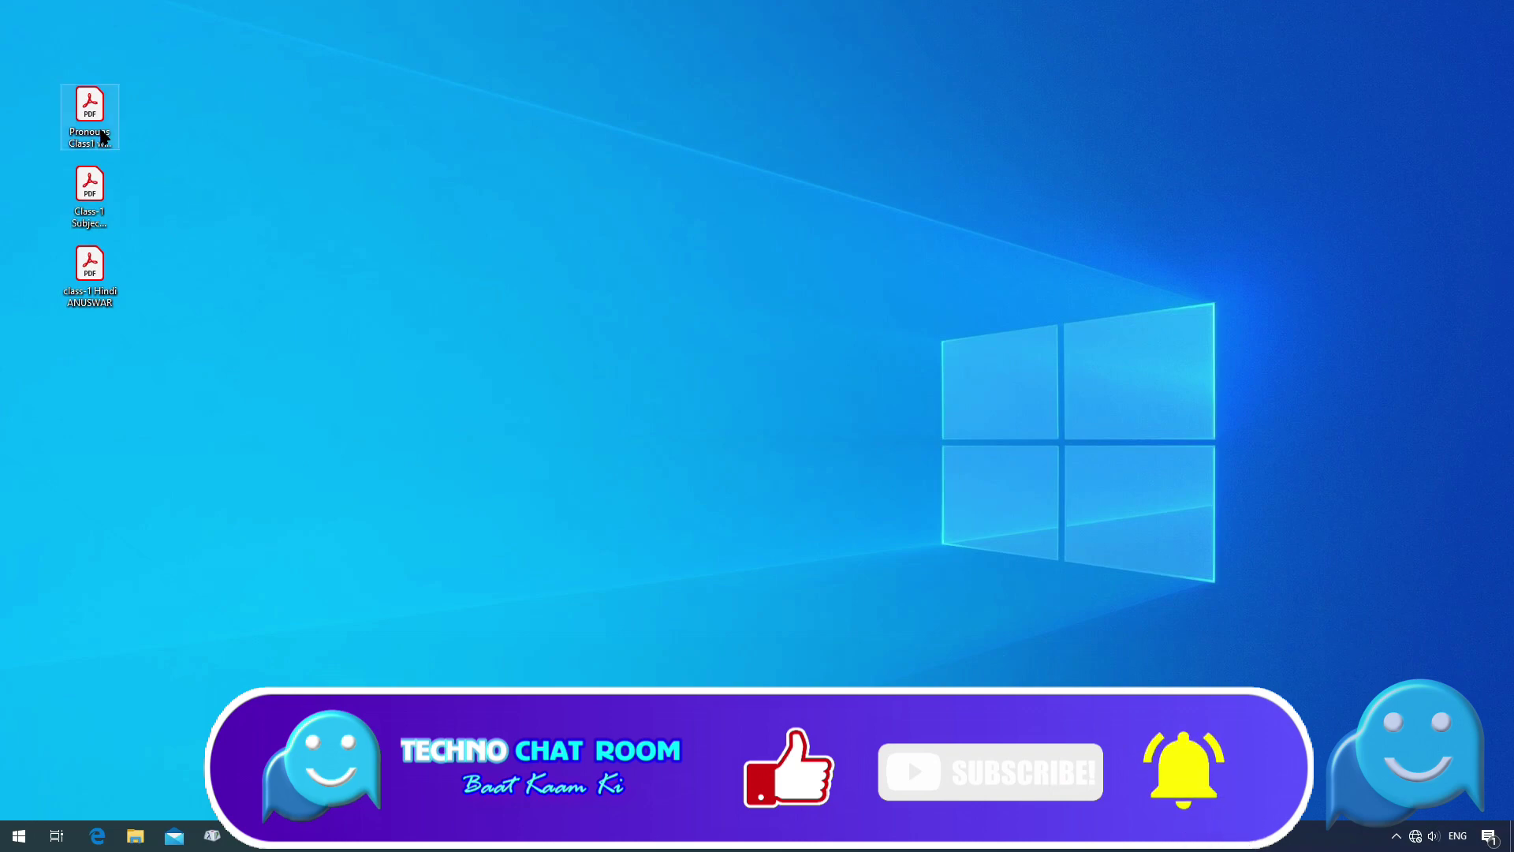
# - Open the Pronouns Class1 worksheet PDF in Acrobat, hide the Tools pane, browse its pages, then minimize it
pyautogui.doubleClick(89, 111)
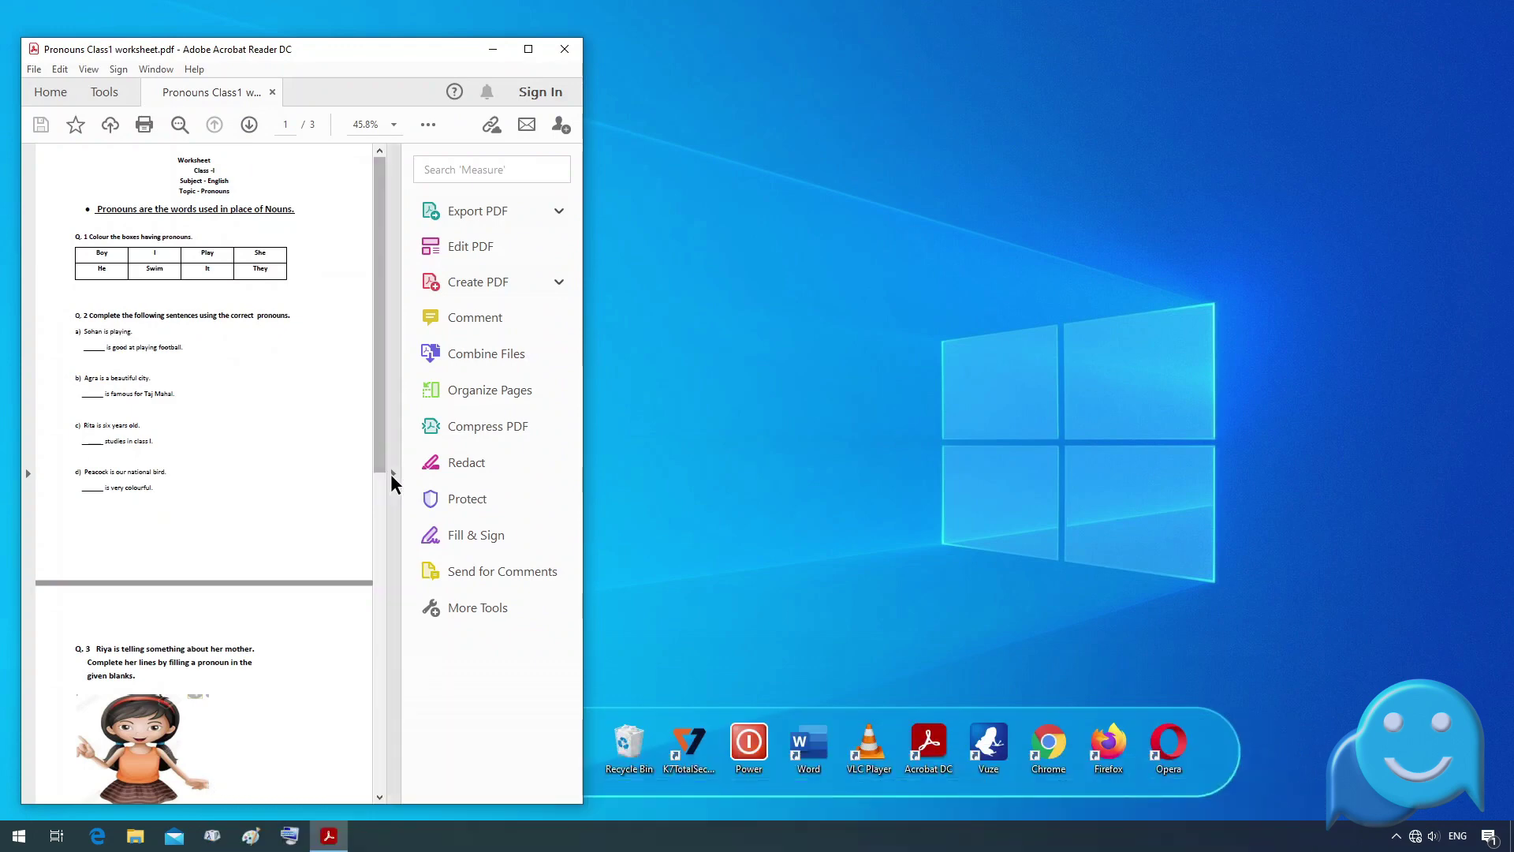
pyautogui.click(393, 473)
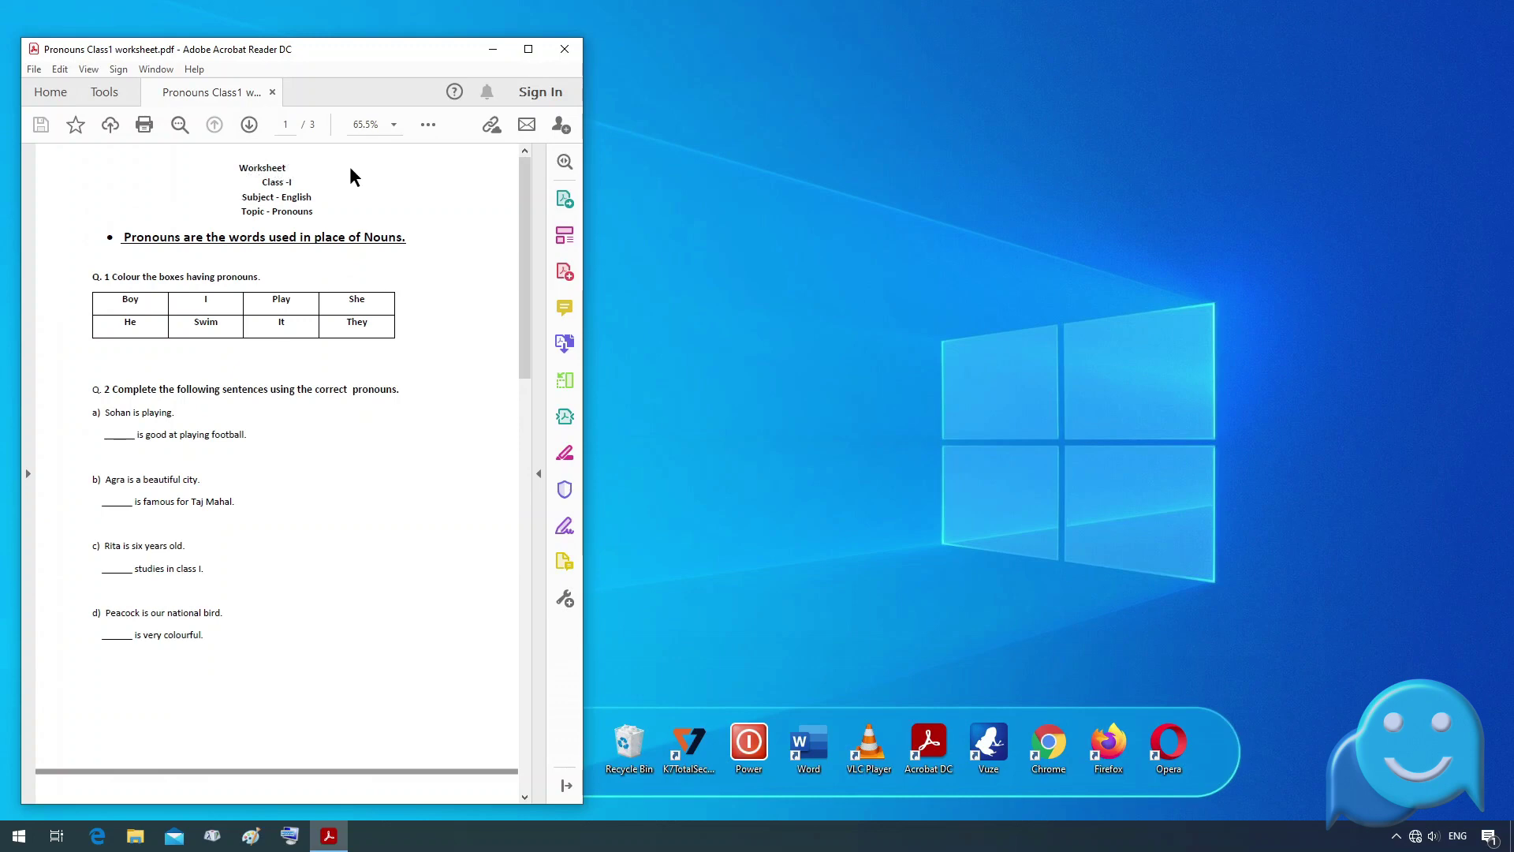
pyautogui.scroll(-5, 355, 170)
pyautogui.scroll(3, 354, 335)
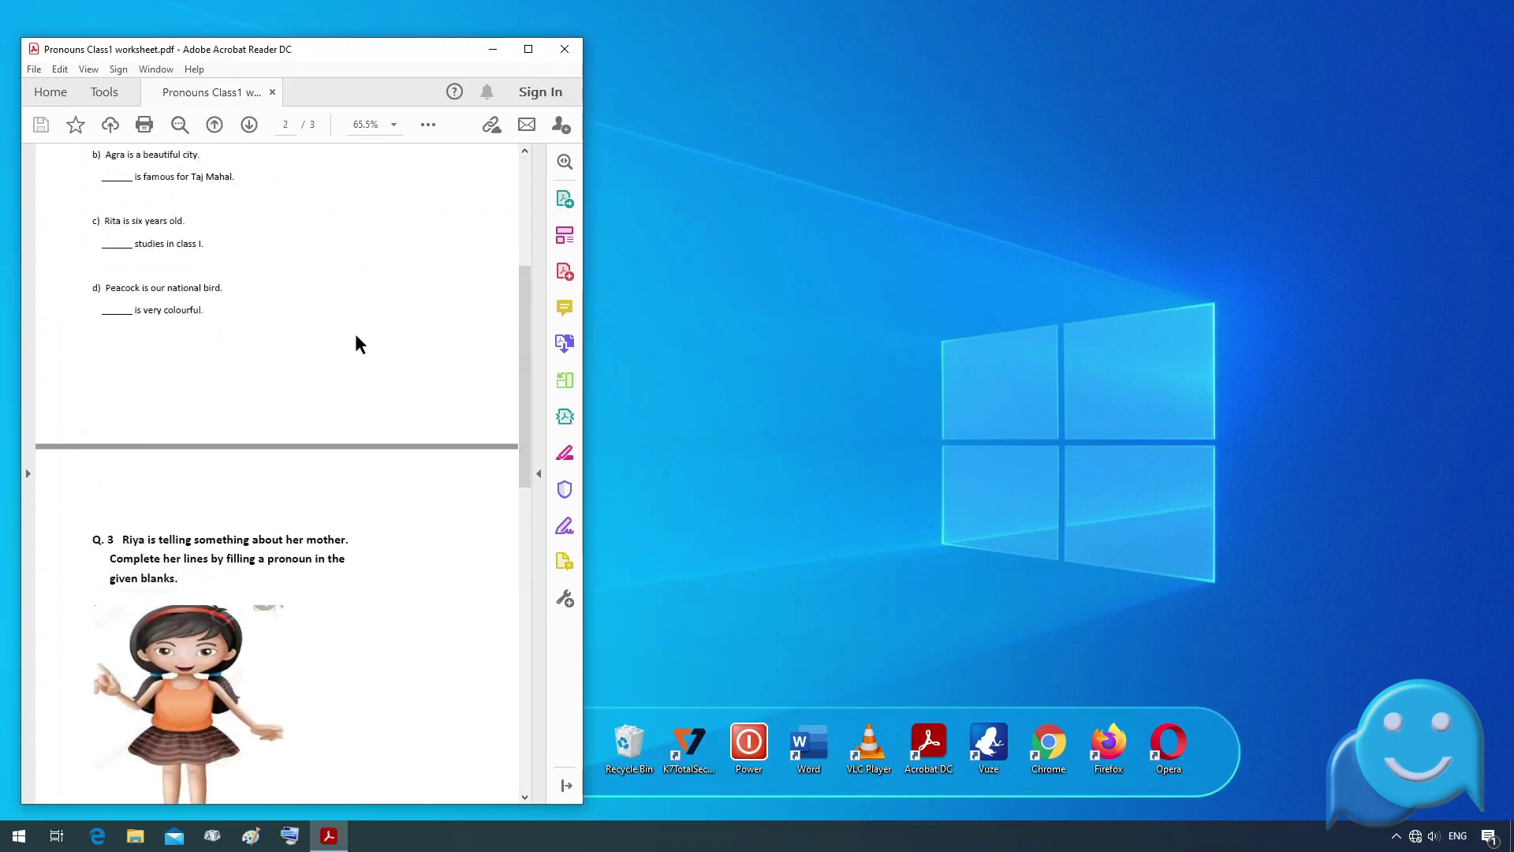
pyautogui.scroll(3, 353, 330)
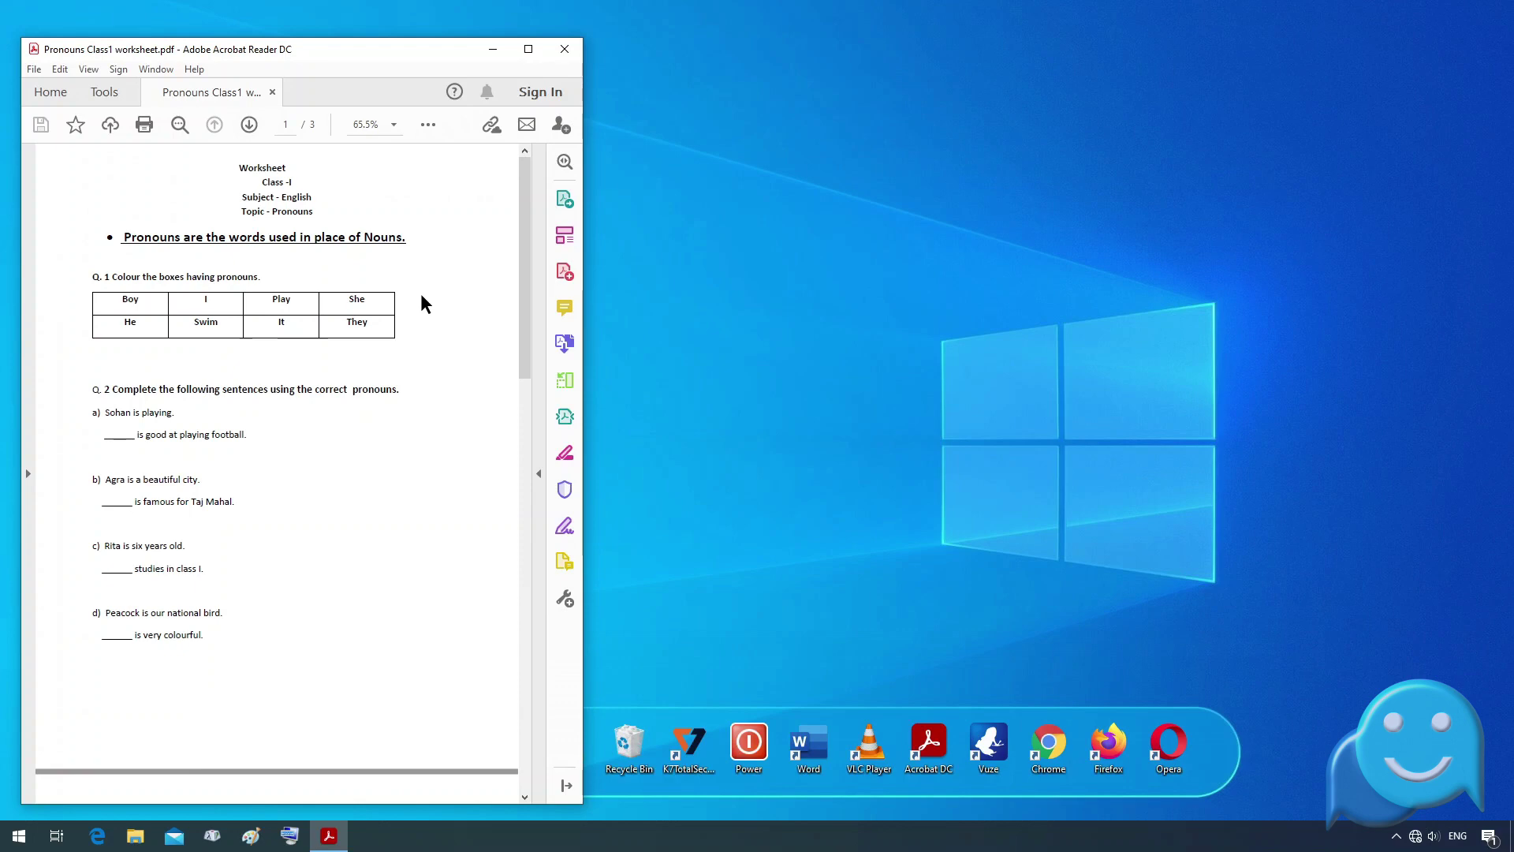
pyautogui.click(488, 47)
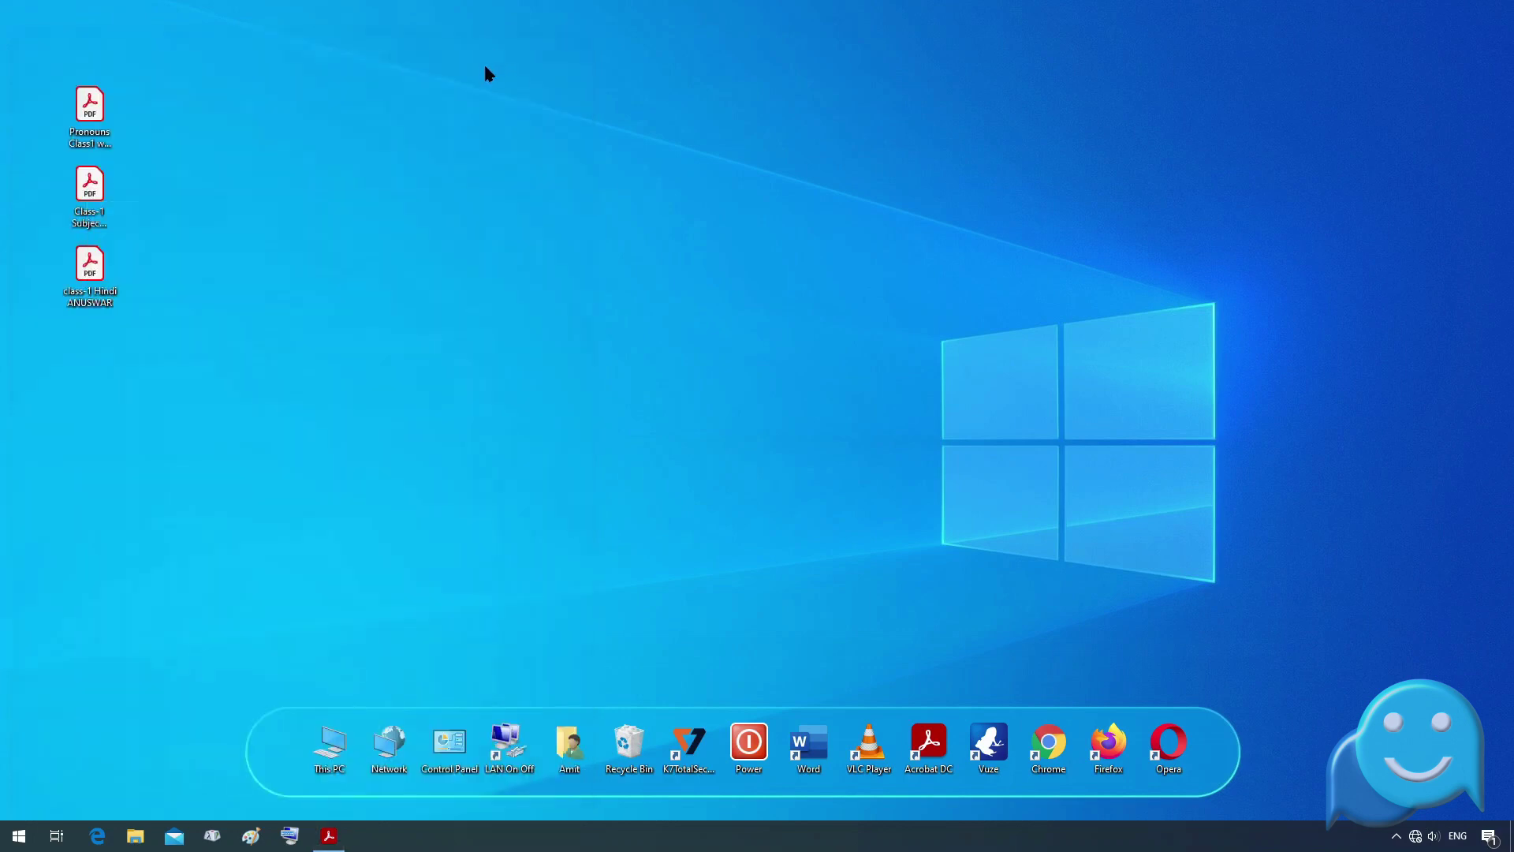
pyautogui.click(810, 744)
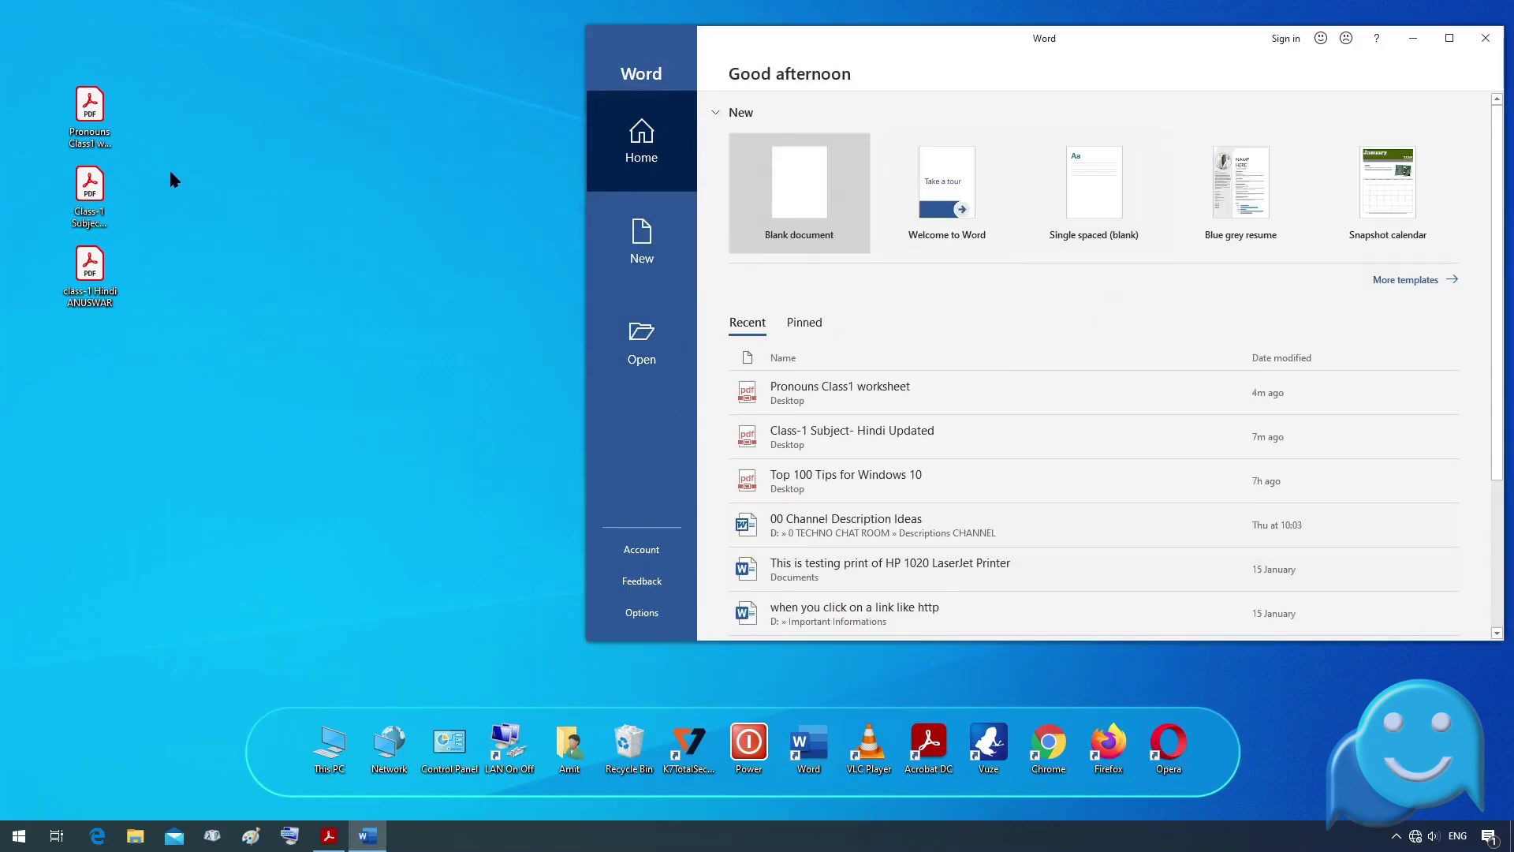
# - Drag the Pronouns Class1 worksheet PDF into Word and accept converting it to an editable document
pyautogui.click(103, 127)
pyautogui.moveTo(100, 126); pyautogui.dragTo(861, 303)
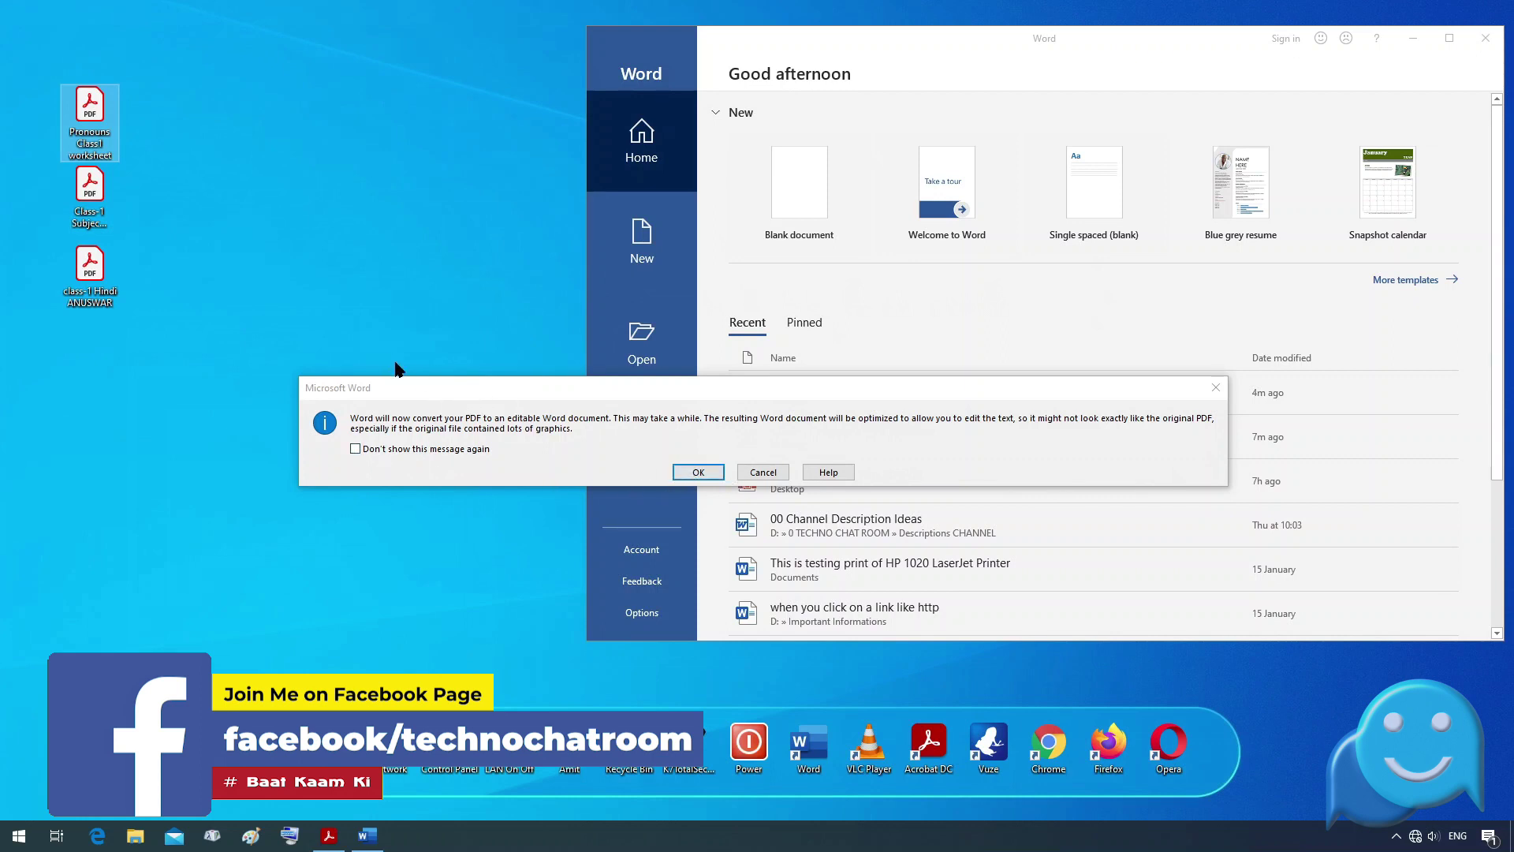
pyautogui.click(699, 472)
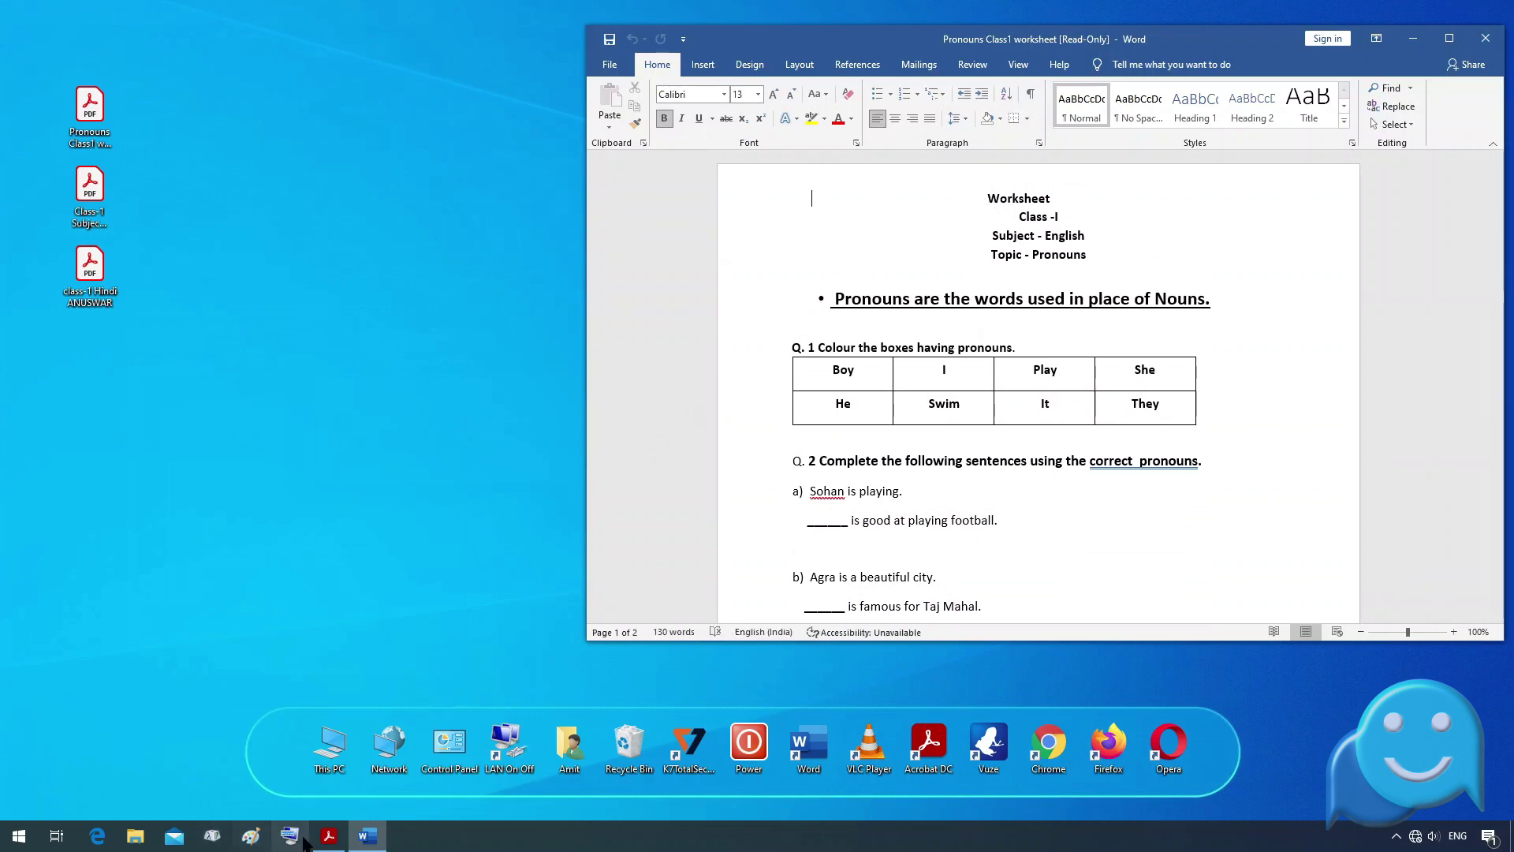
# - Compare the original Pronouns Class1 PDF in Acrobat against the converted Word document page by page
pyautogui.click(329, 836)
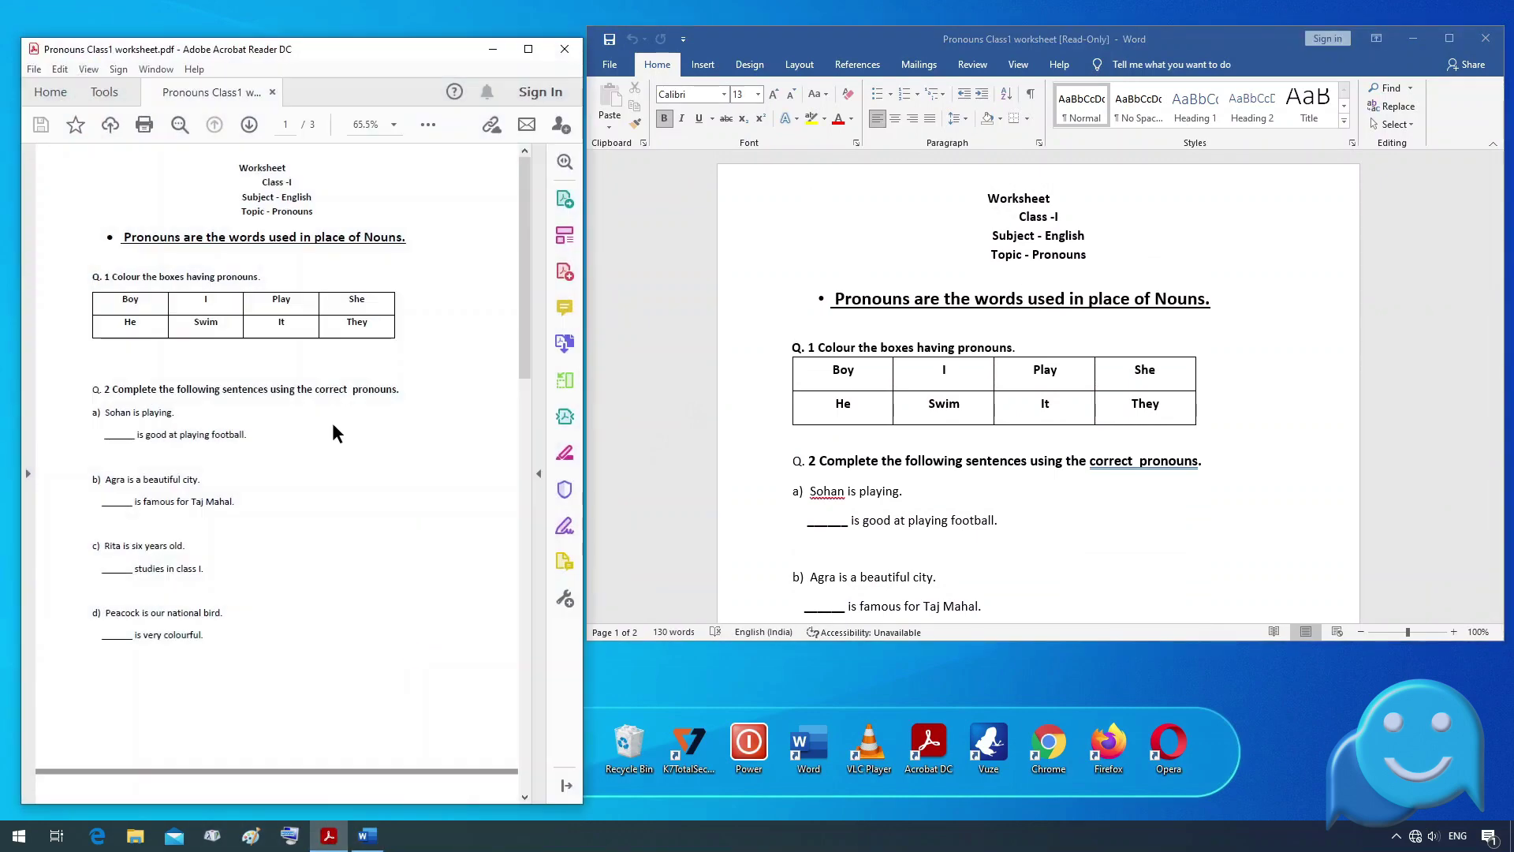
pyautogui.scroll(-2, 384, 330)
pyautogui.scroll(-3, 385, 330)
pyautogui.scroll(-3, 384, 331)
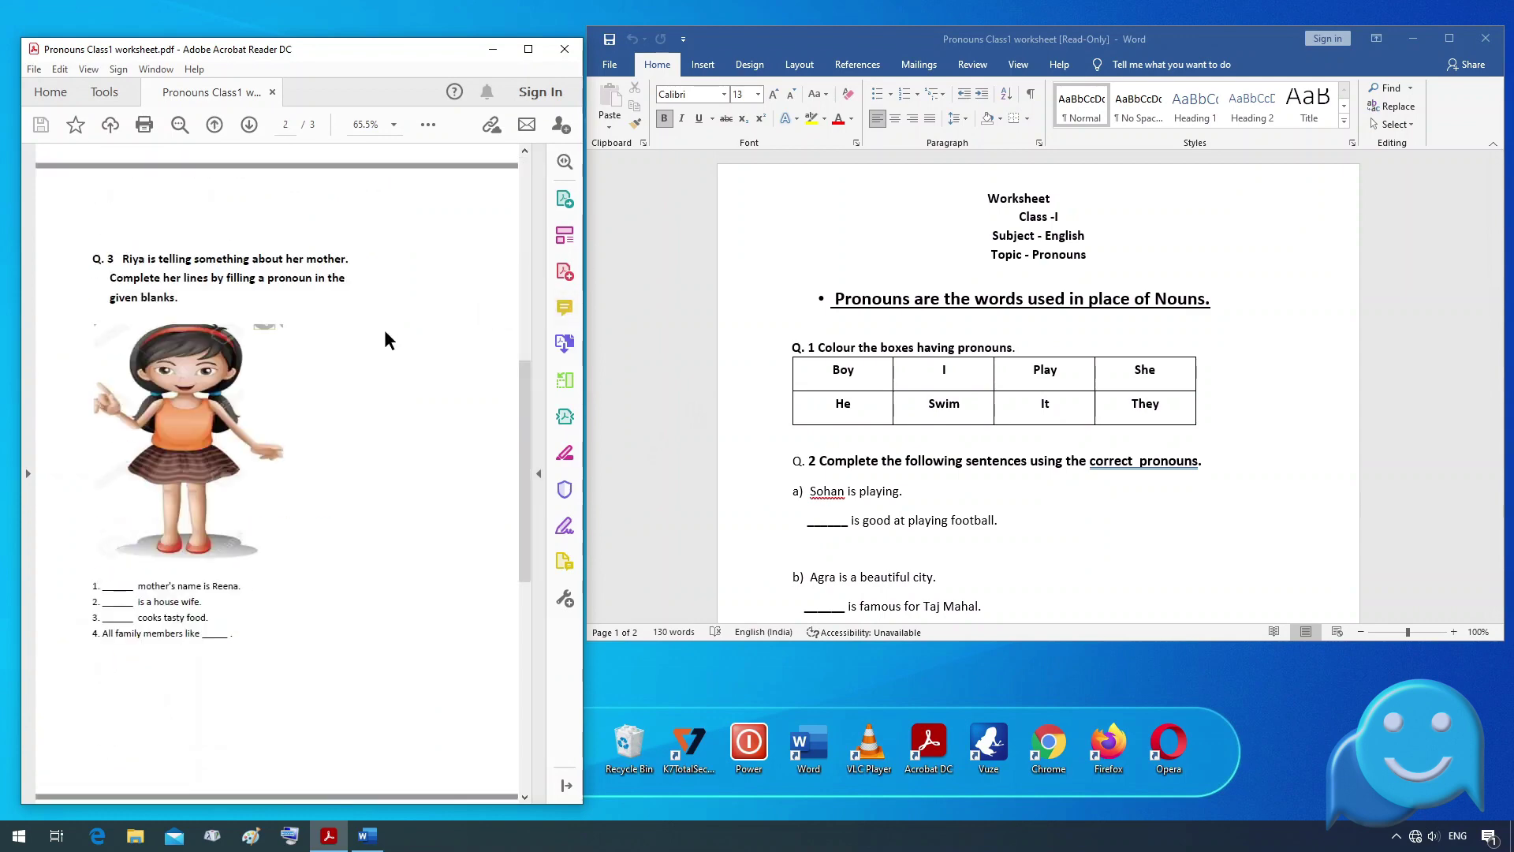
pyautogui.scroll(-4, 1129, 337)
pyautogui.scroll(-4, 1125, 341)
pyautogui.scroll(-4, 931, 371)
pyautogui.scroll(-1, 931, 371)
pyautogui.scroll(-3, 216, 434)
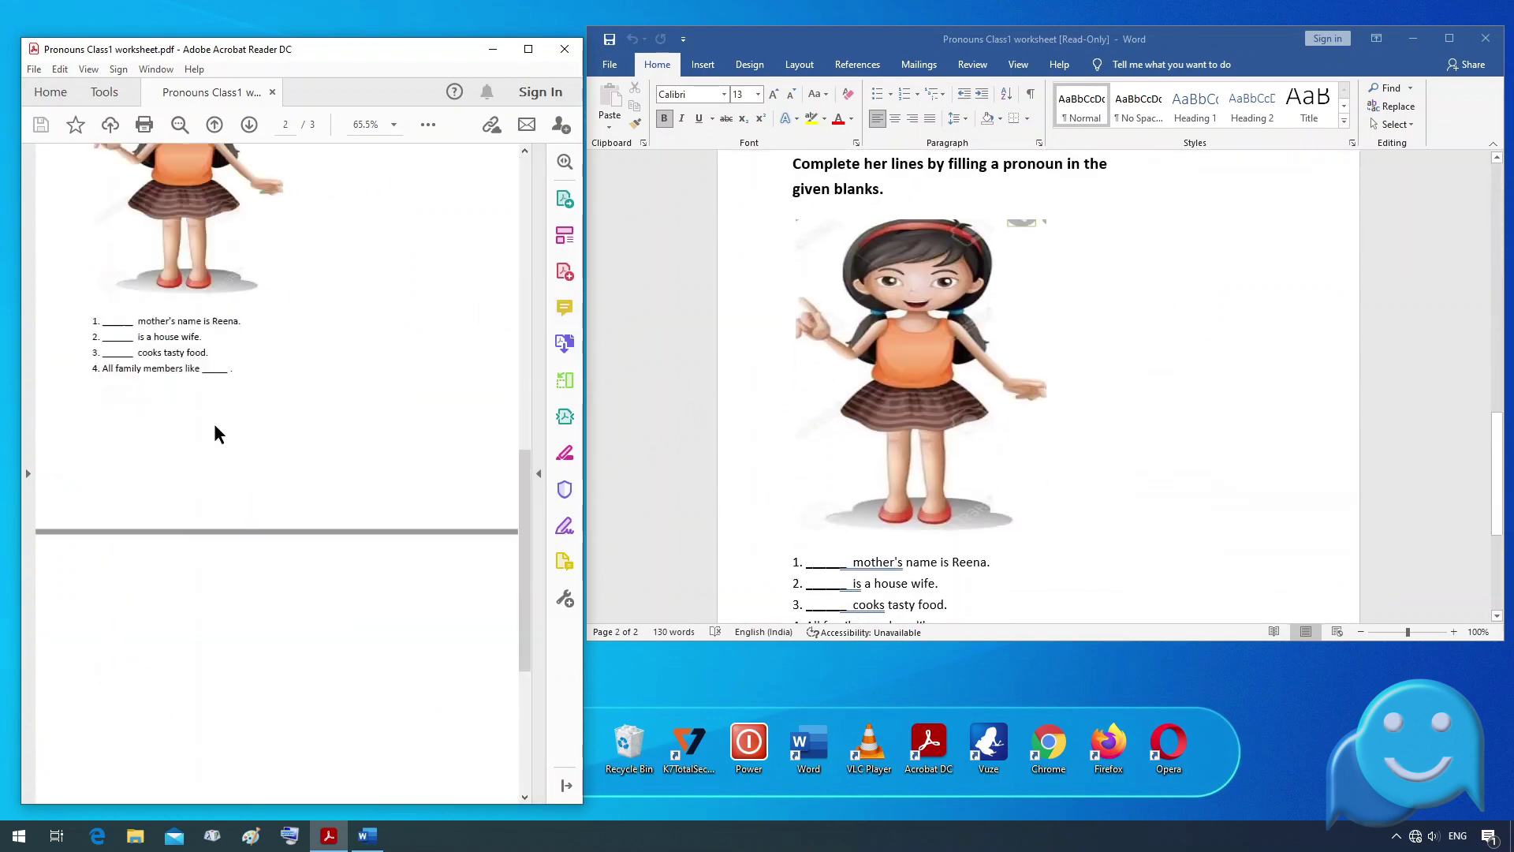
pyautogui.scroll(-3, 298, 430)
pyautogui.scroll(4, 1042, 429)
pyautogui.scroll(10, 1042, 428)
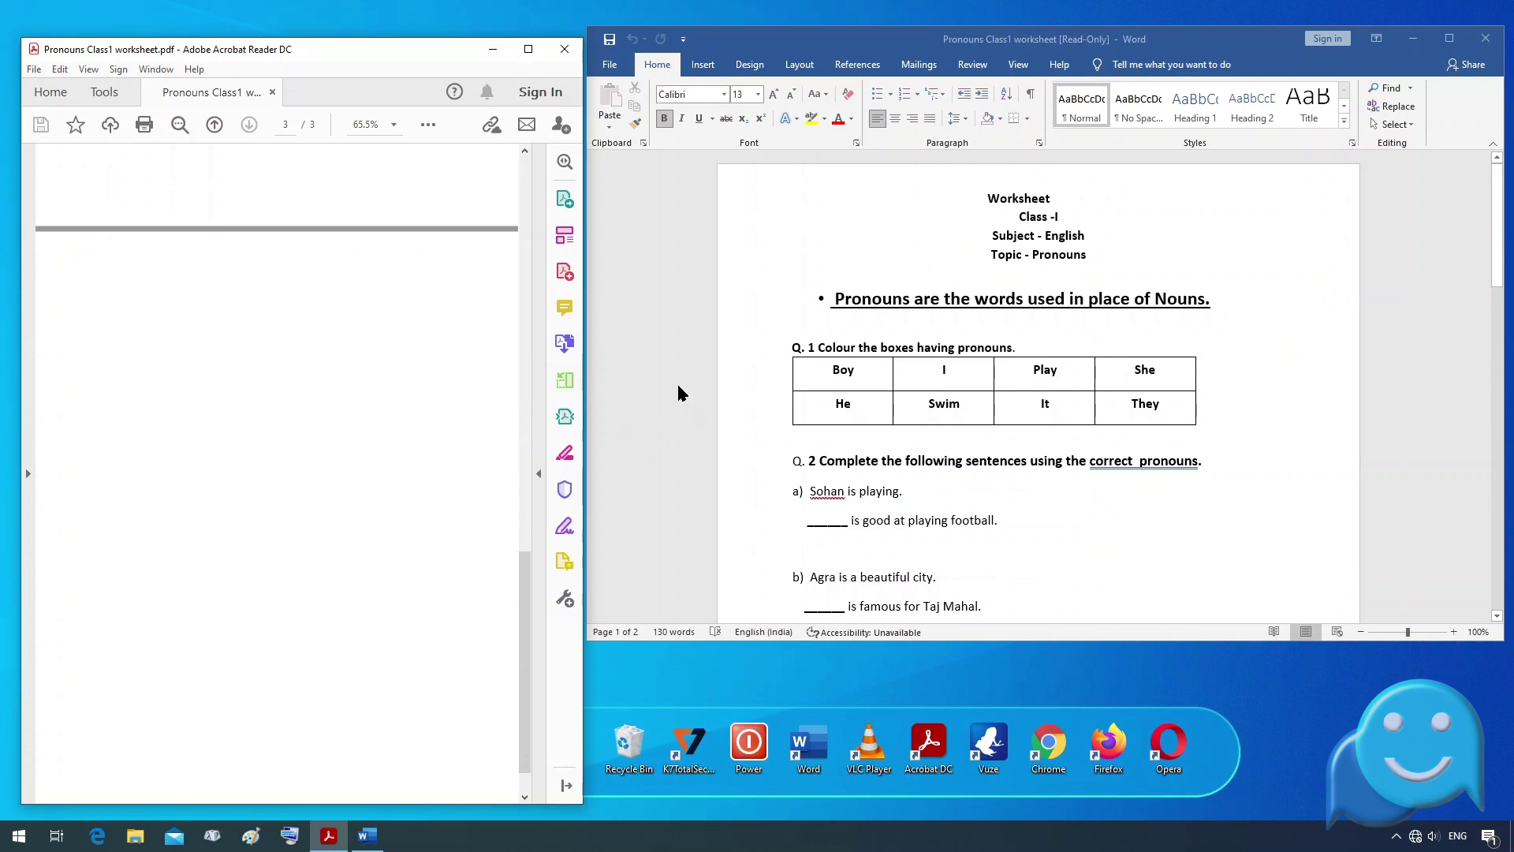
pyautogui.scroll(4, 371, 410)
pyautogui.scroll(1, 362, 410)
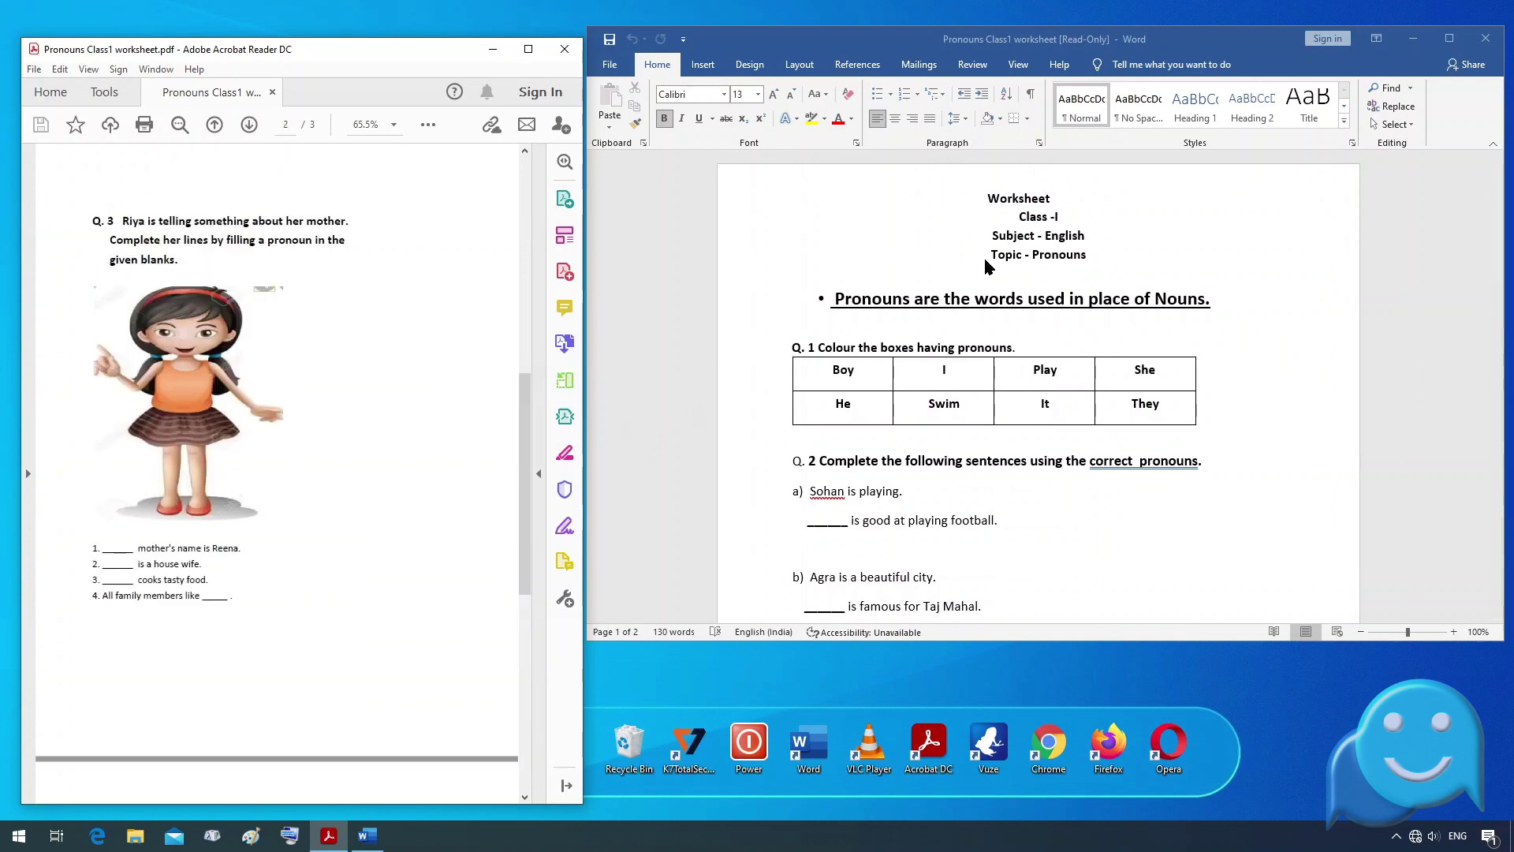
pyautogui.scroll(4, 340, 348)
pyautogui.scroll(1, 338, 362)
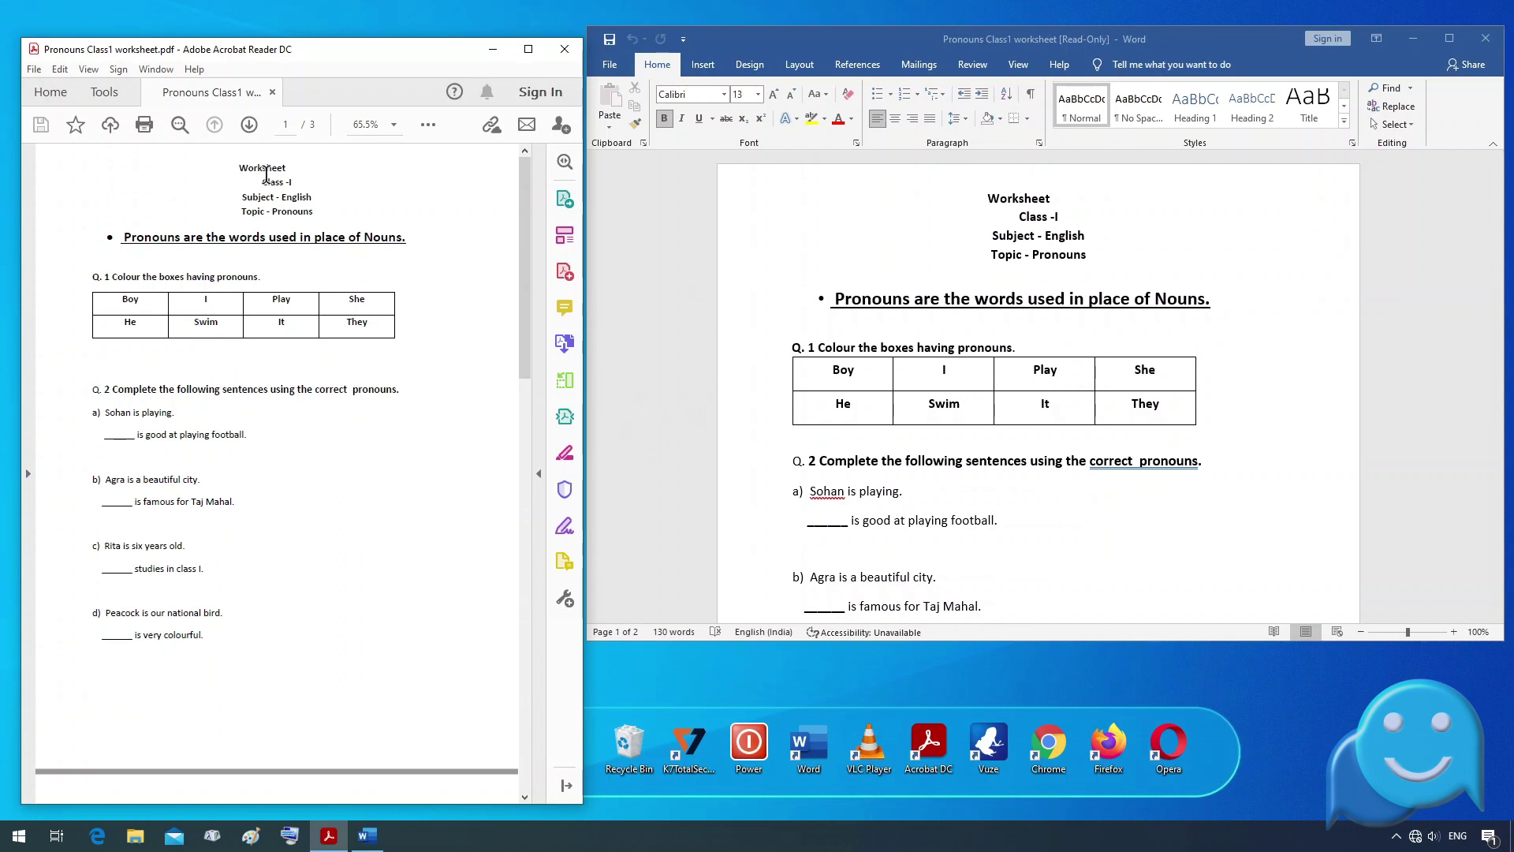
pyautogui.click(993, 204)
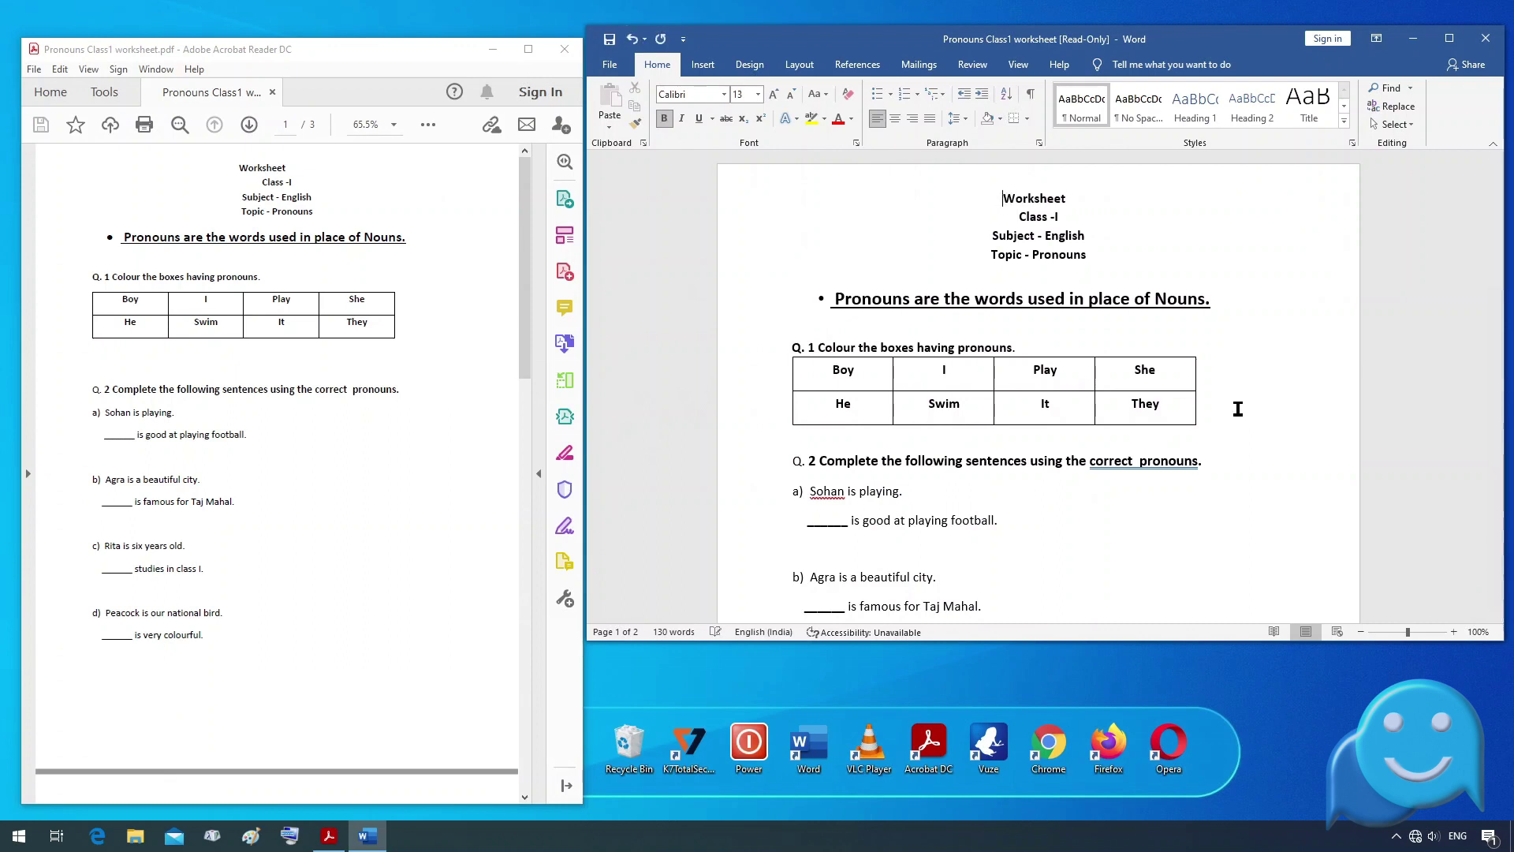
pyautogui.scroll(-2, 867, 442)
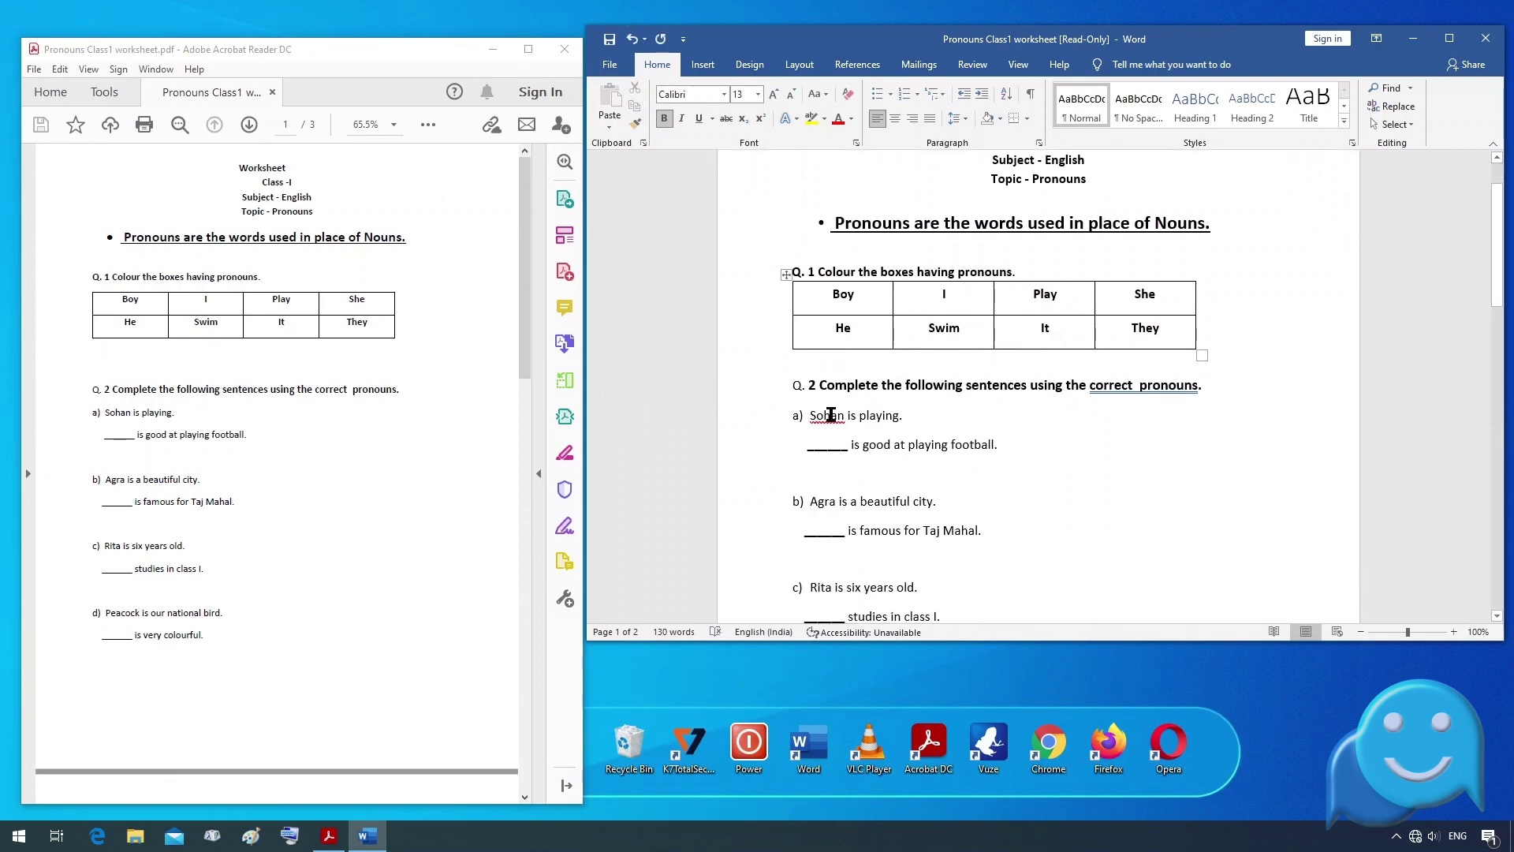
# - Change the name Sohan to Rohan in sentence a)
pyautogui.click(815, 415)
pyautogui.press('BackSpace')
pyautogui.write('R')
# - Enlarge the girl picture in Q.3 by dragging its corner handle outward
pyautogui.scroll(-3, 988, 405)
pyautogui.scroll(-4, 970, 406)
pyautogui.scroll(-5, 968, 406)
pyautogui.scroll(-2, 946, 391)
pyautogui.click(932, 378)
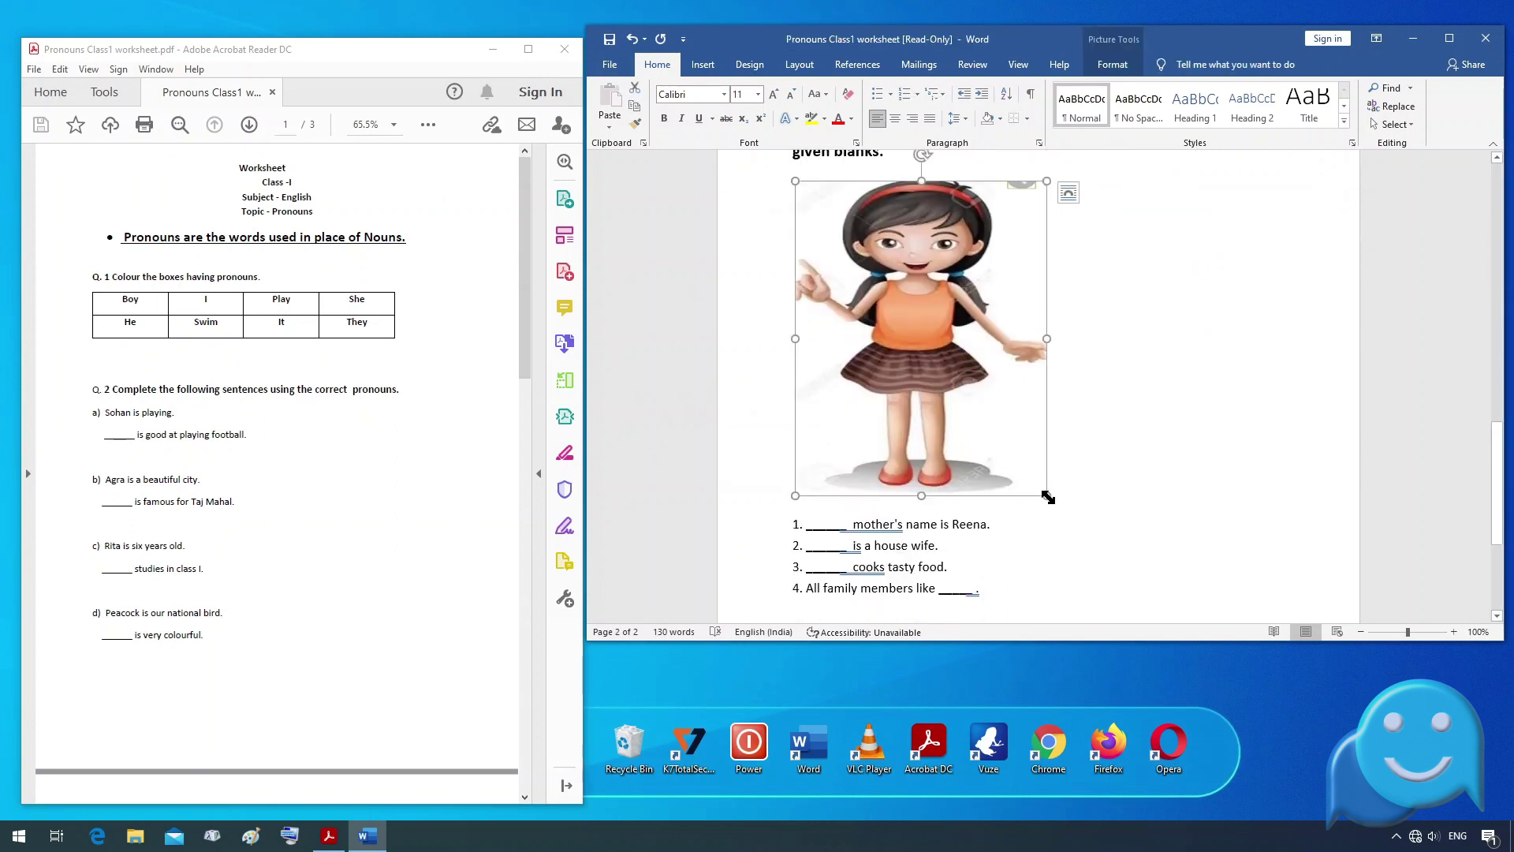
pyautogui.moveTo(1048, 497); pyautogui.dragTo(1128, 550)
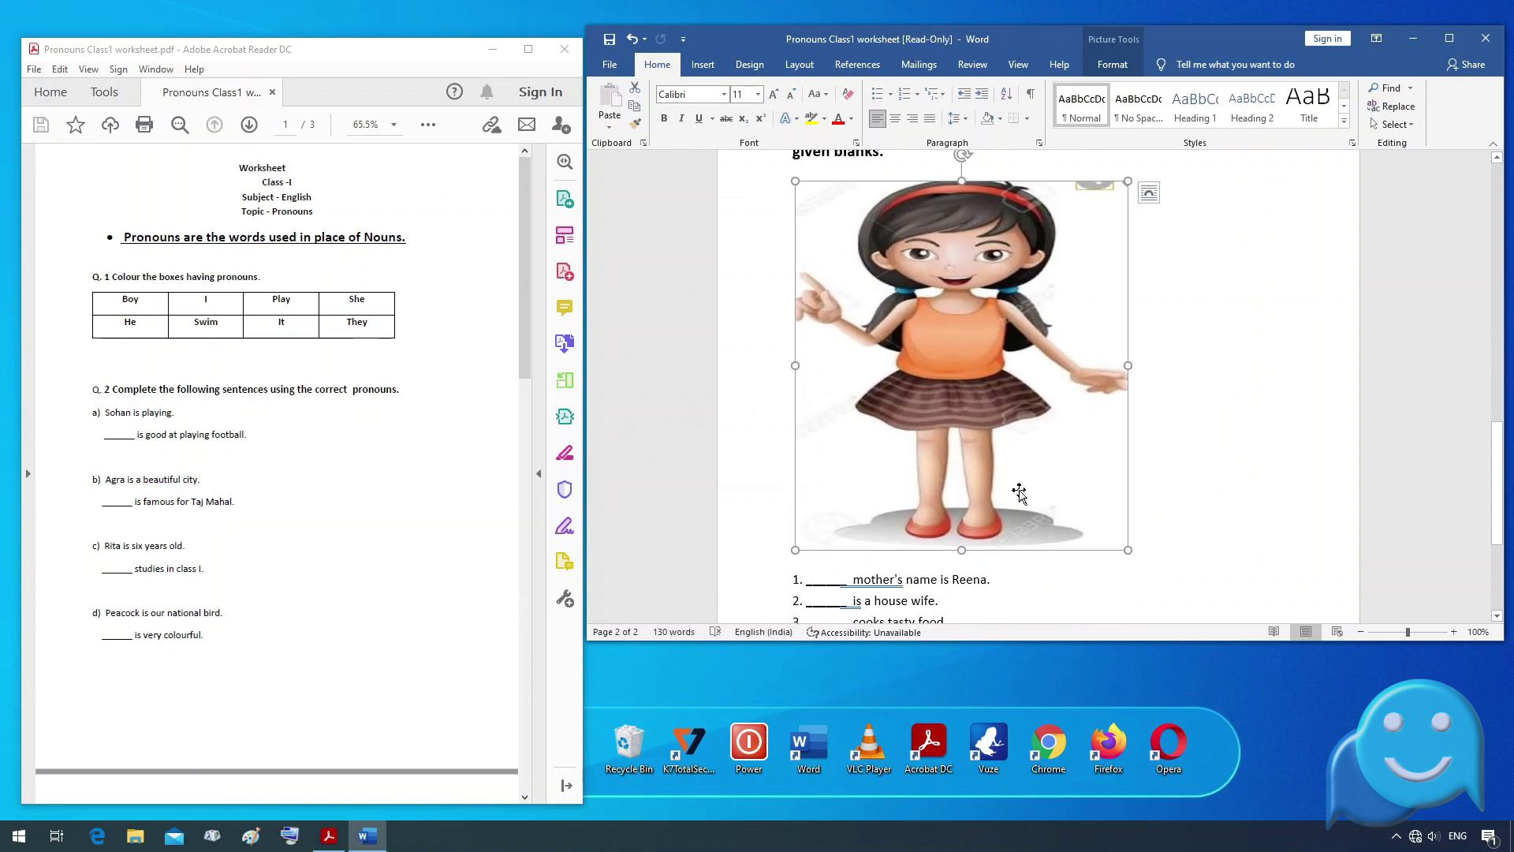
pyautogui.scroll(4, 1019, 493)
pyautogui.scroll(8, 1016, 491)
pyautogui.scroll(6, 1016, 490)
pyautogui.scroll(3, 1018, 491)
pyautogui.scroll(1, 1017, 491)
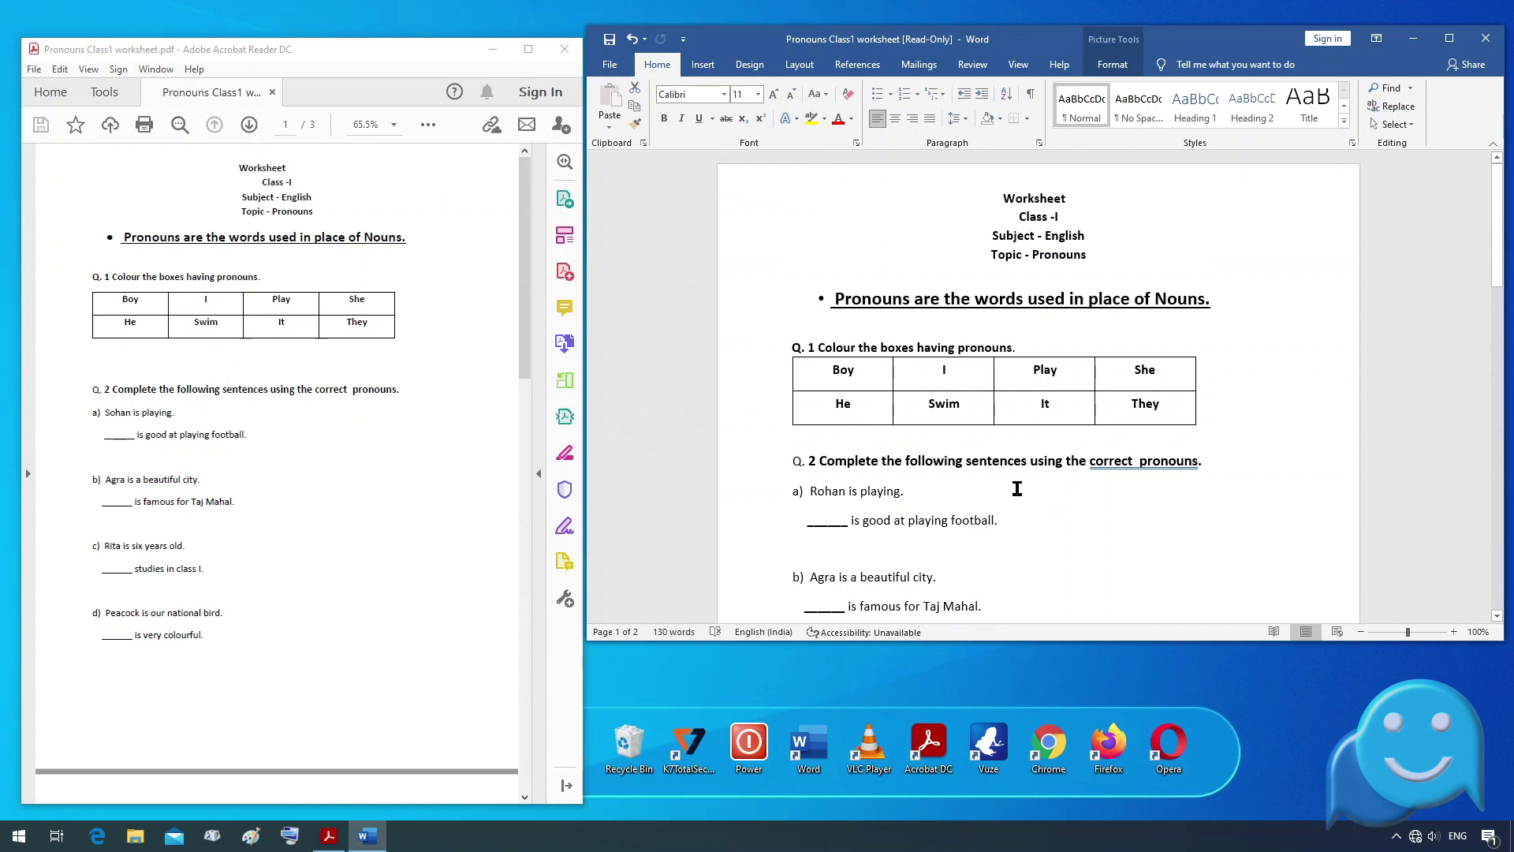
pyautogui.scroll(-2, 1017, 489)
pyautogui.scroll(-3, 1005, 399)
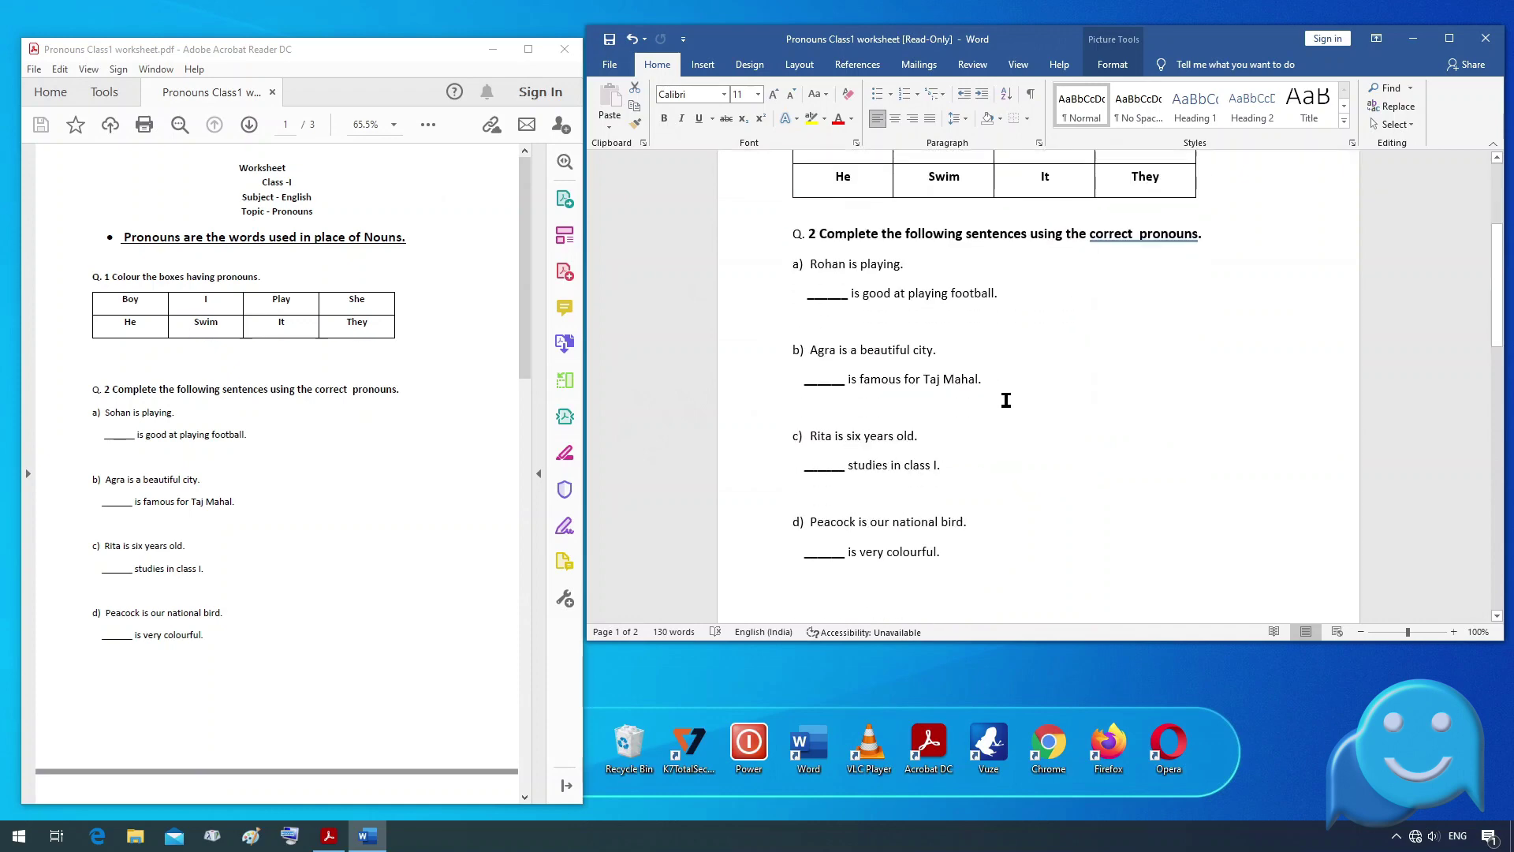
pyautogui.scroll(5, 856, 235)
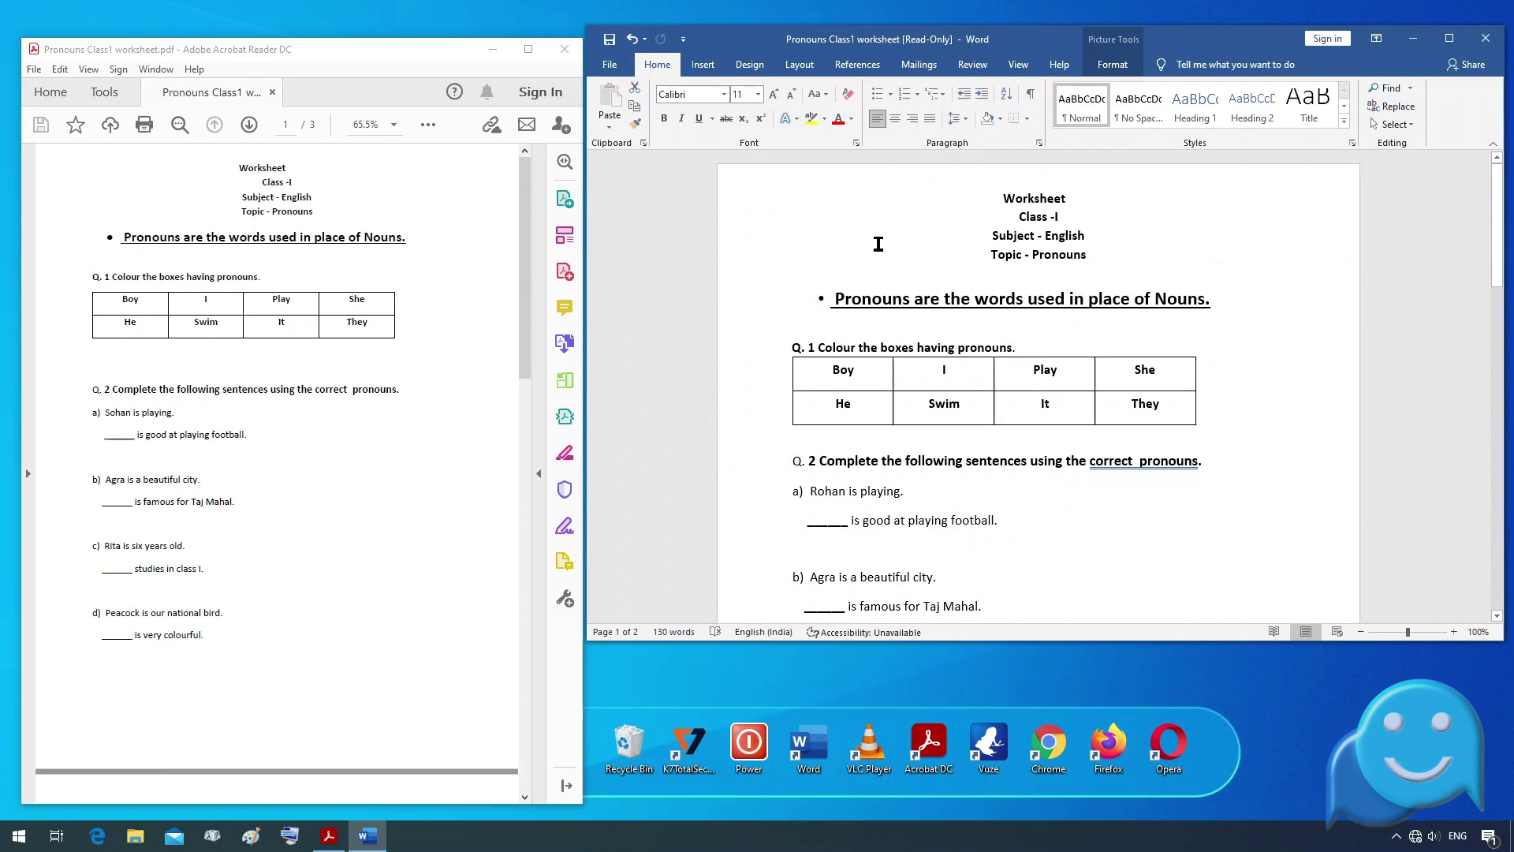
pyautogui.click(610, 66)
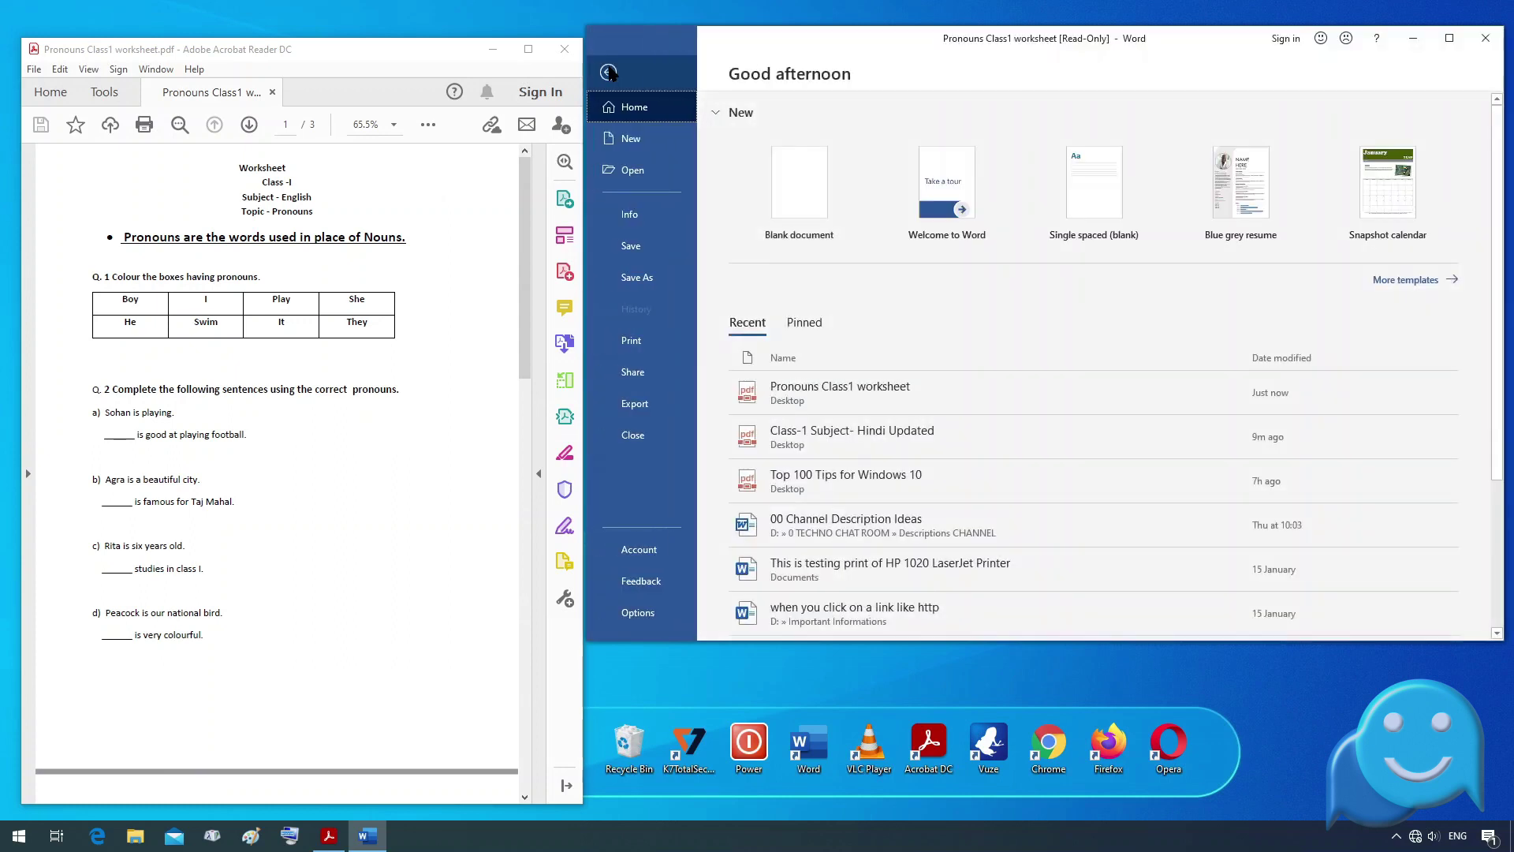
# - Save the worksheet to the Desktop as a PDF named 'edit Pronouns Class1 worksheet'
pyautogui.click(656, 276)
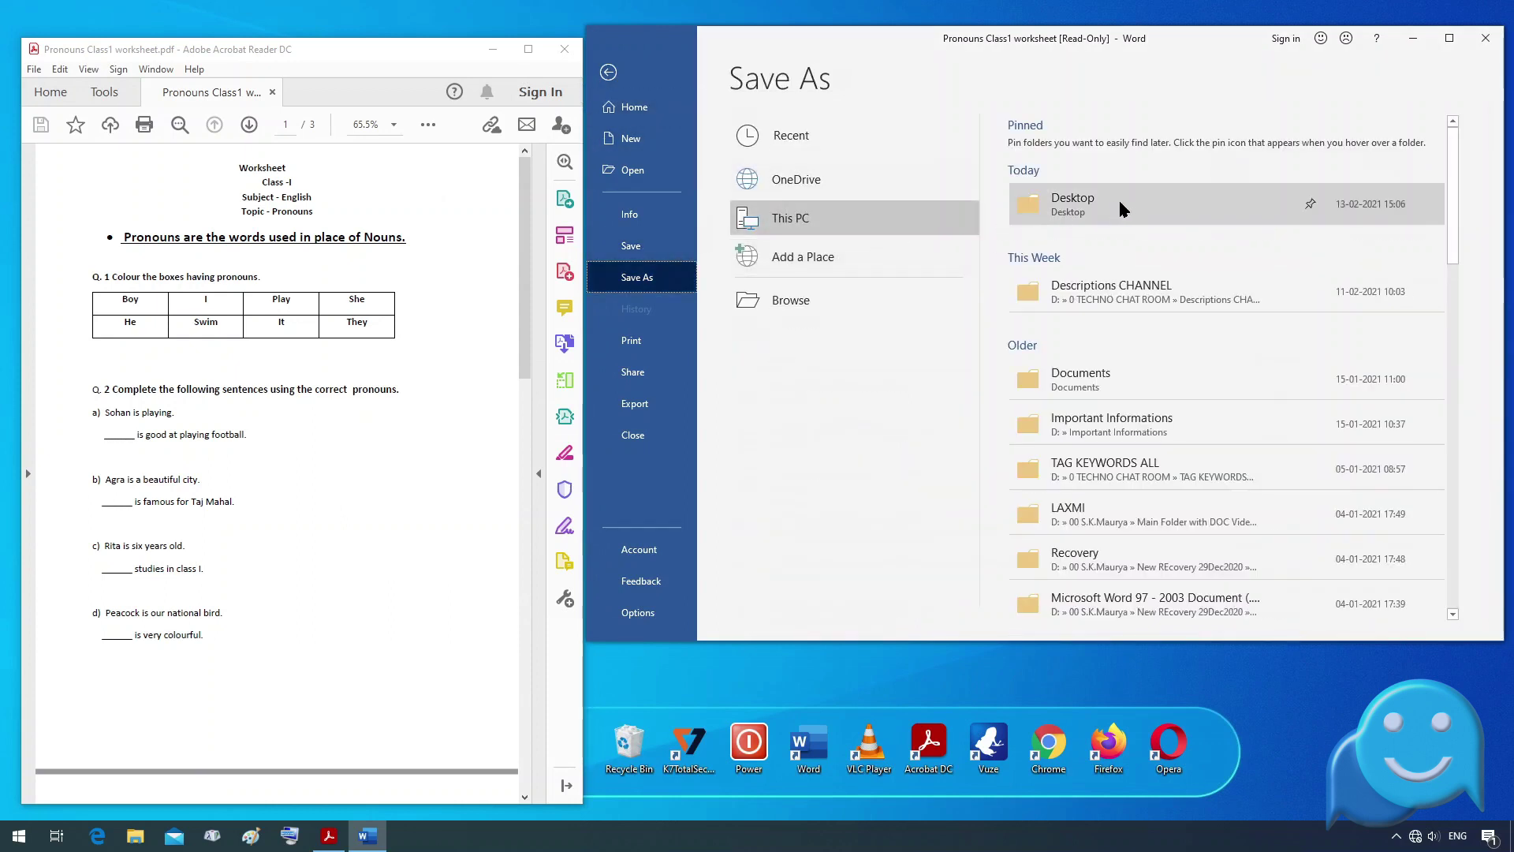
pyautogui.click(1085, 207)
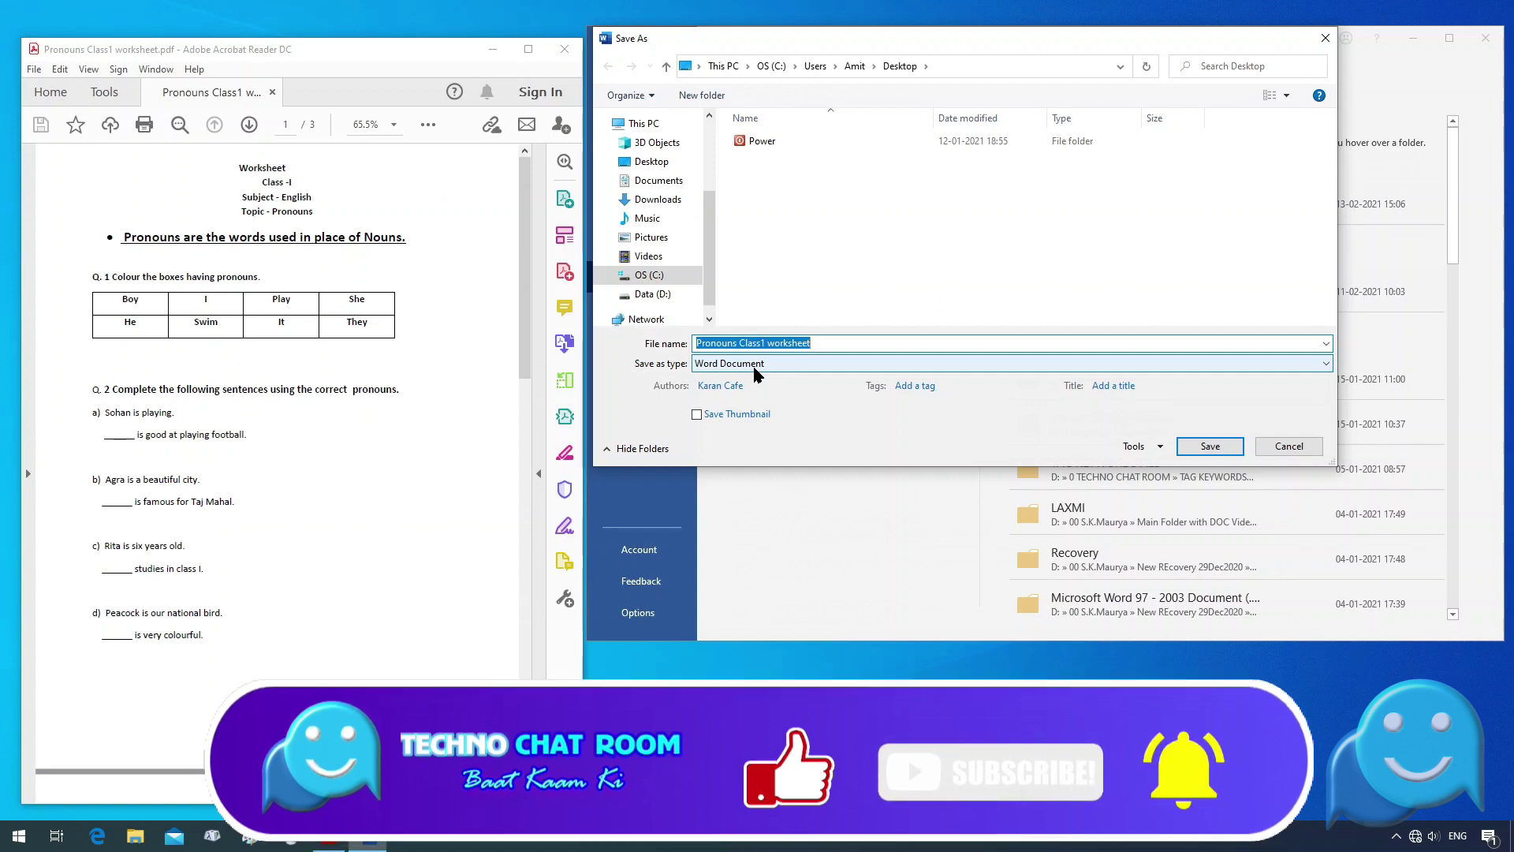
pyautogui.click(1327, 364)
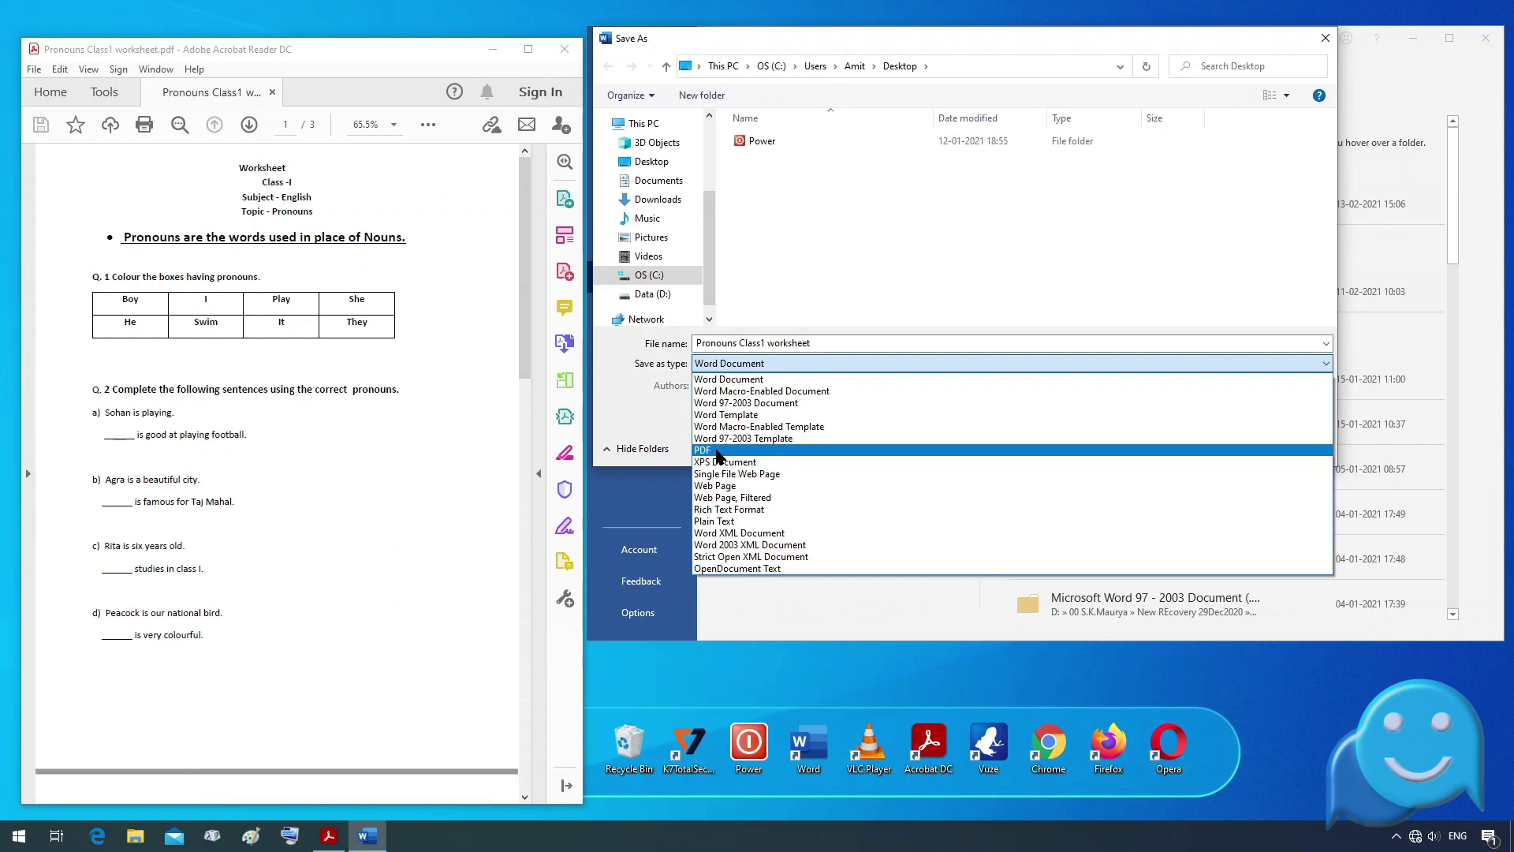
pyautogui.click(714, 451)
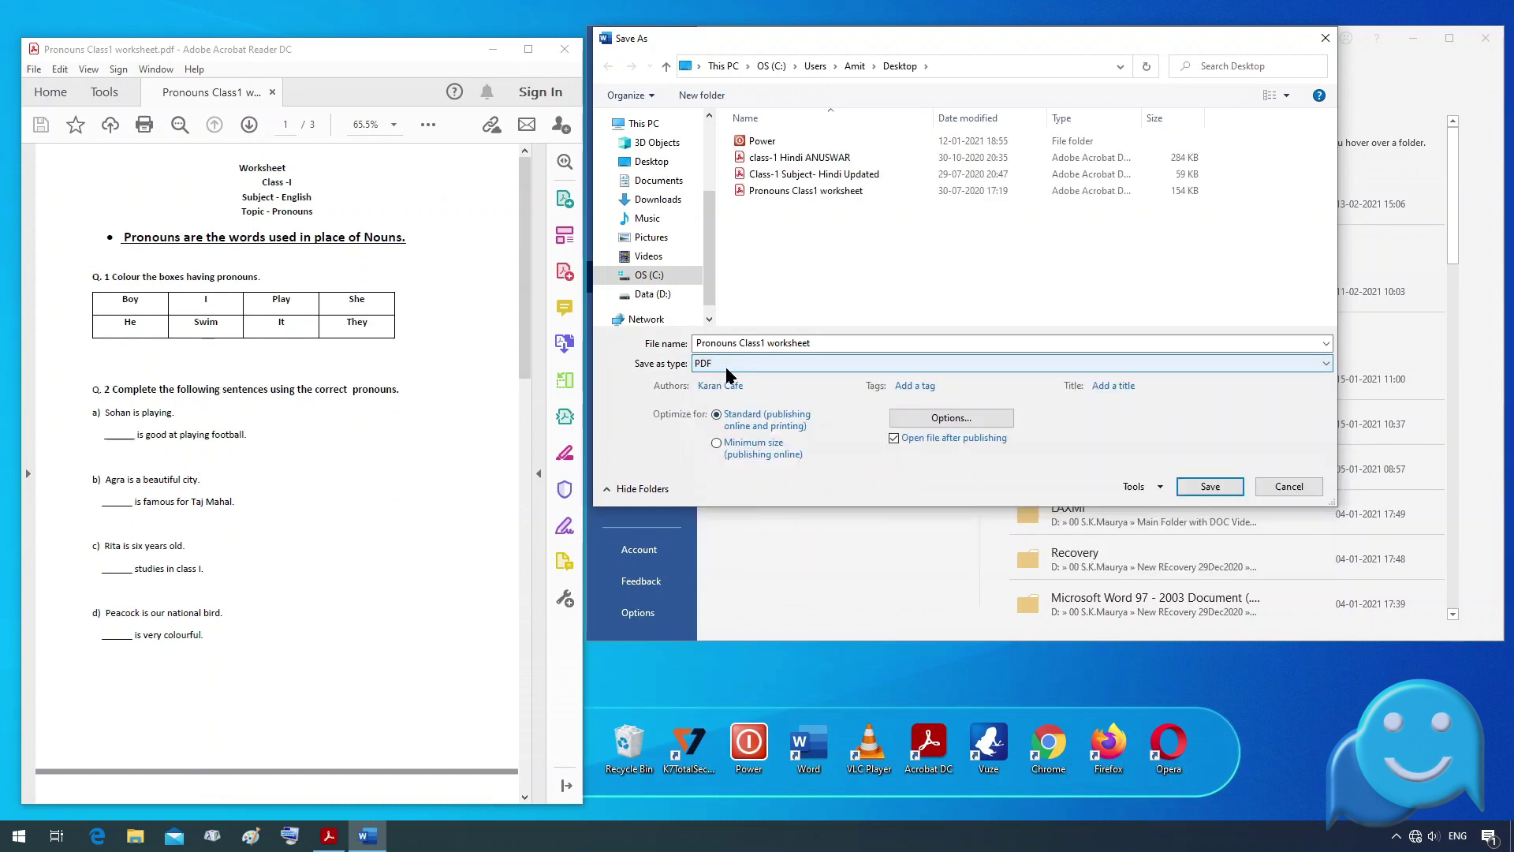
pyautogui.click(697, 344)
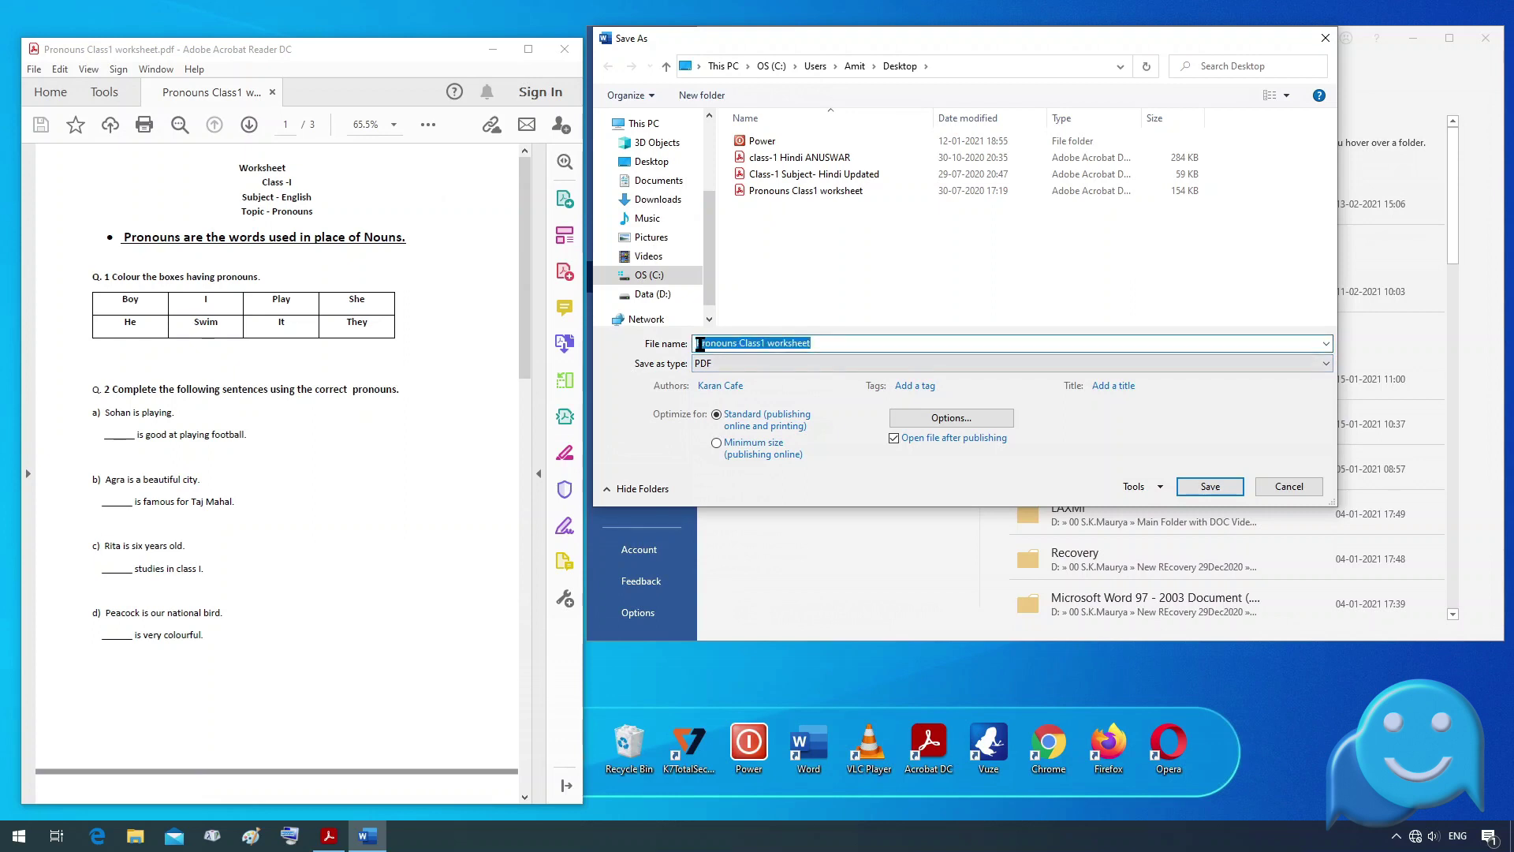
pyautogui.click(711, 342)
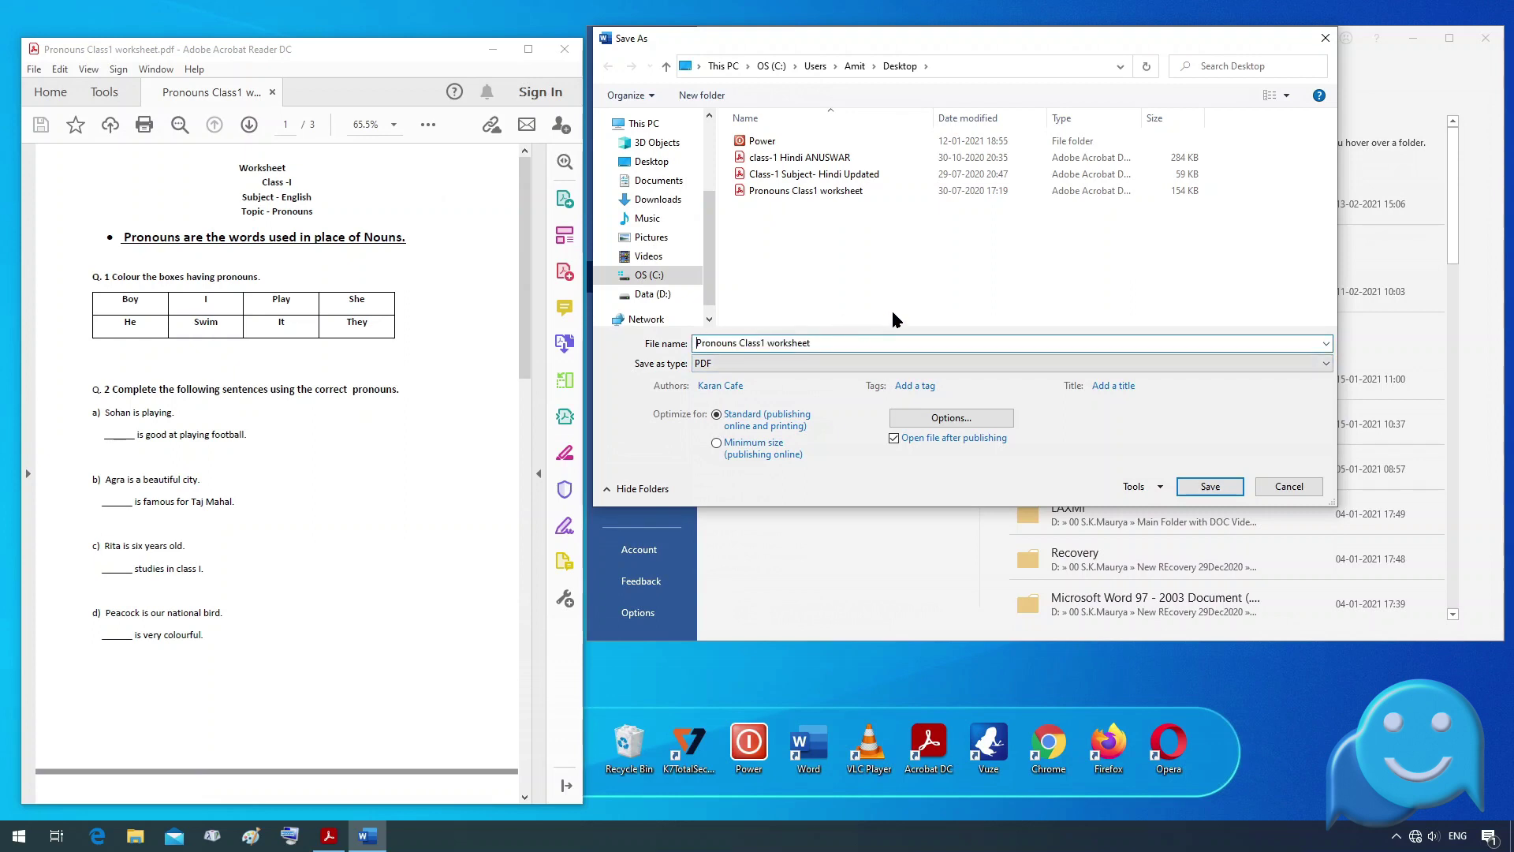
pyautogui.write('edit')
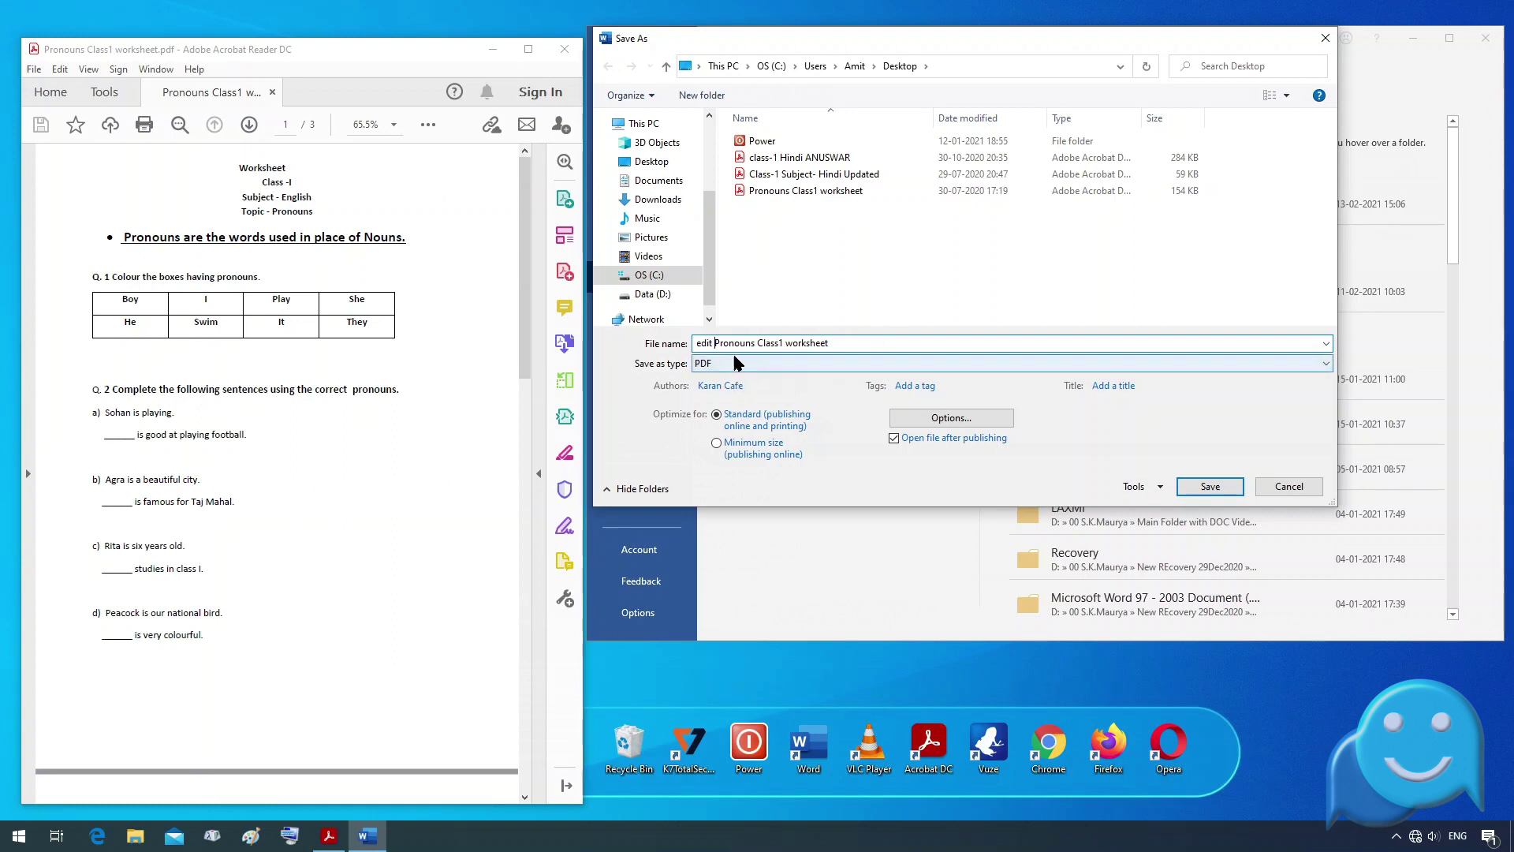
pyautogui.click(1206, 488)
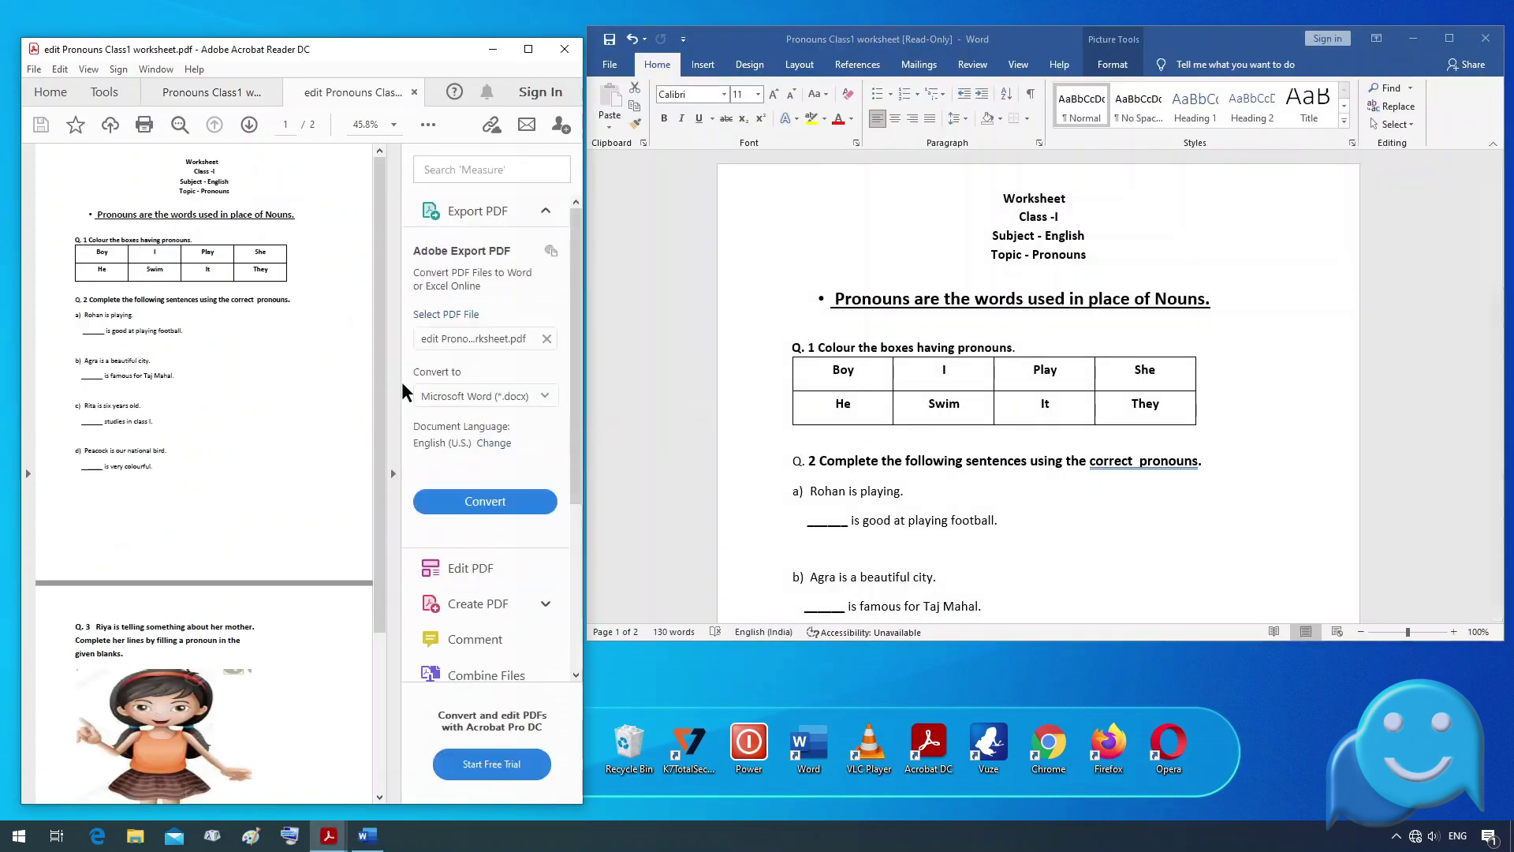
# - Collapse Acrobat's Export PDF pane and scroll through the exported PDF alongside the Word version
pyautogui.click(393, 475)
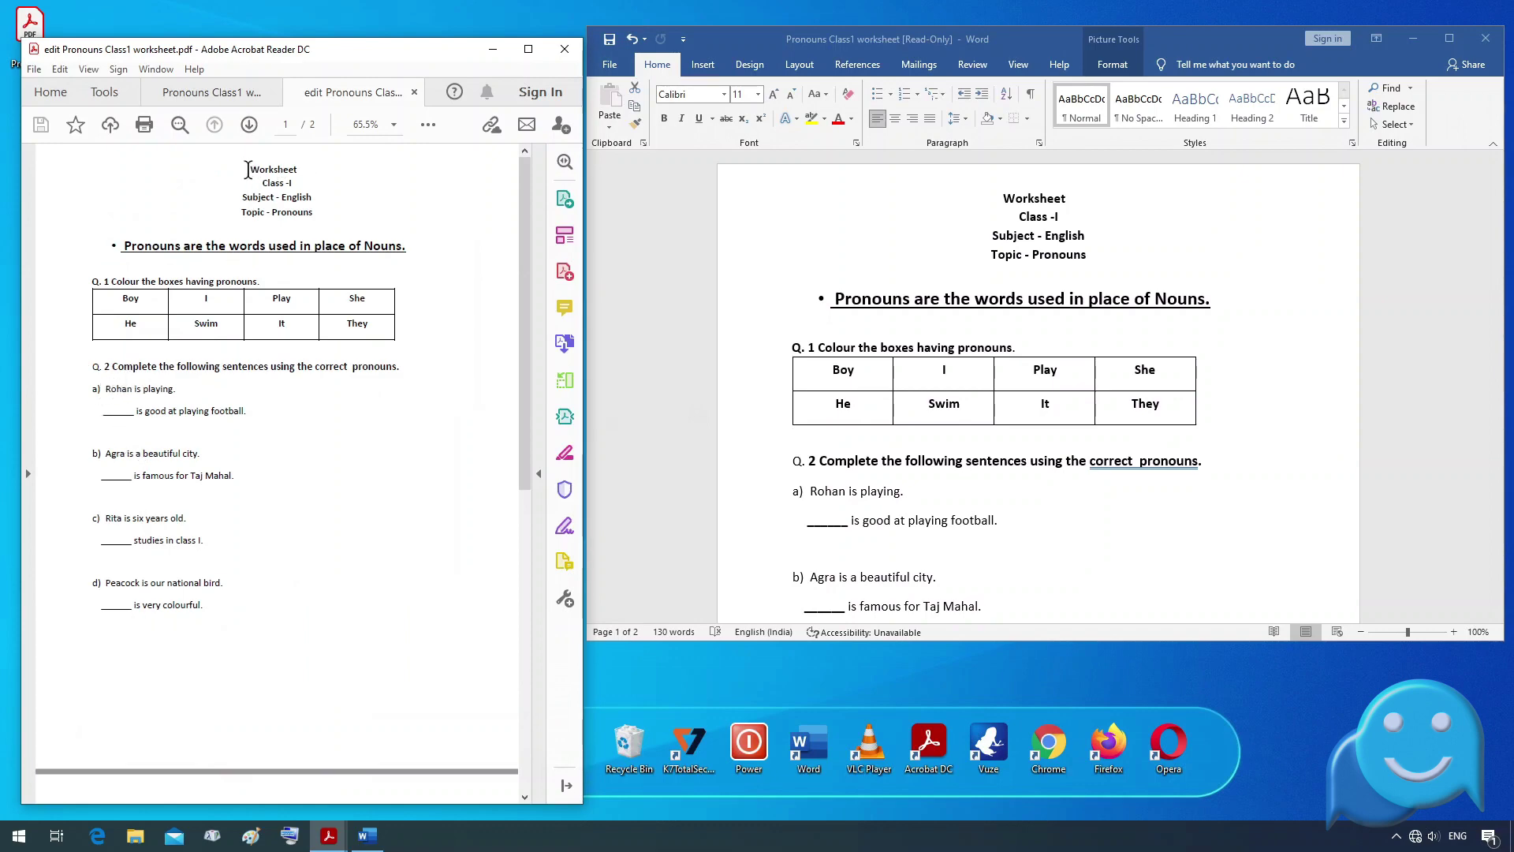
pyautogui.scroll(-2, 289, 374)
pyautogui.scroll(-10, 289, 373)
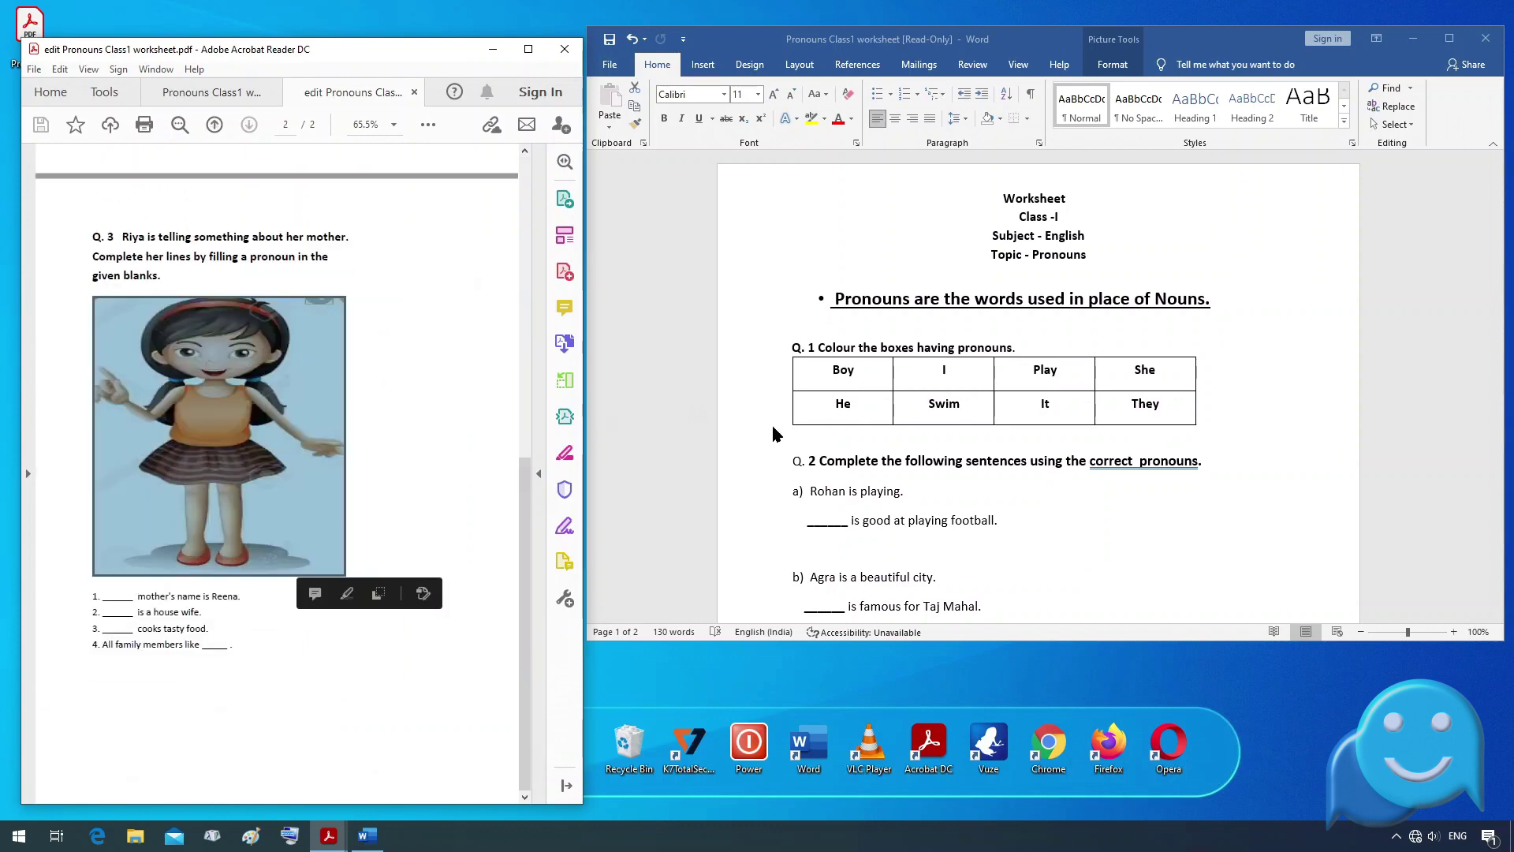
pyautogui.scroll(-4, 868, 422)
pyautogui.scroll(-8, 1010, 413)
pyautogui.scroll(-8, 986, 418)
pyautogui.scroll(-2, 937, 429)
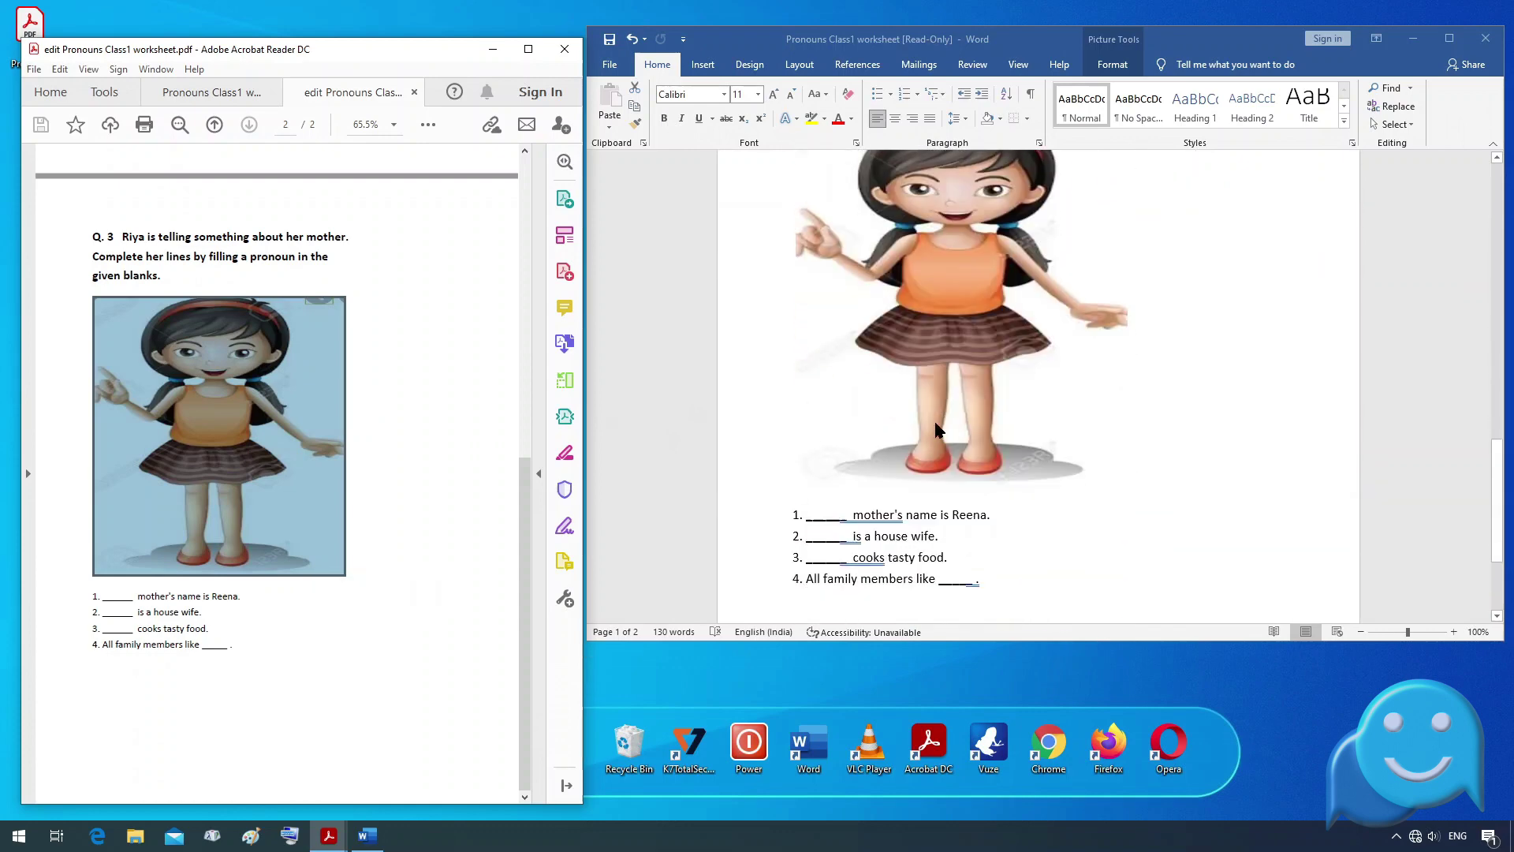
pyautogui.scroll(1, 473, 418)
pyautogui.scroll(9, 287, 435)
pyautogui.scroll(1, 287, 436)
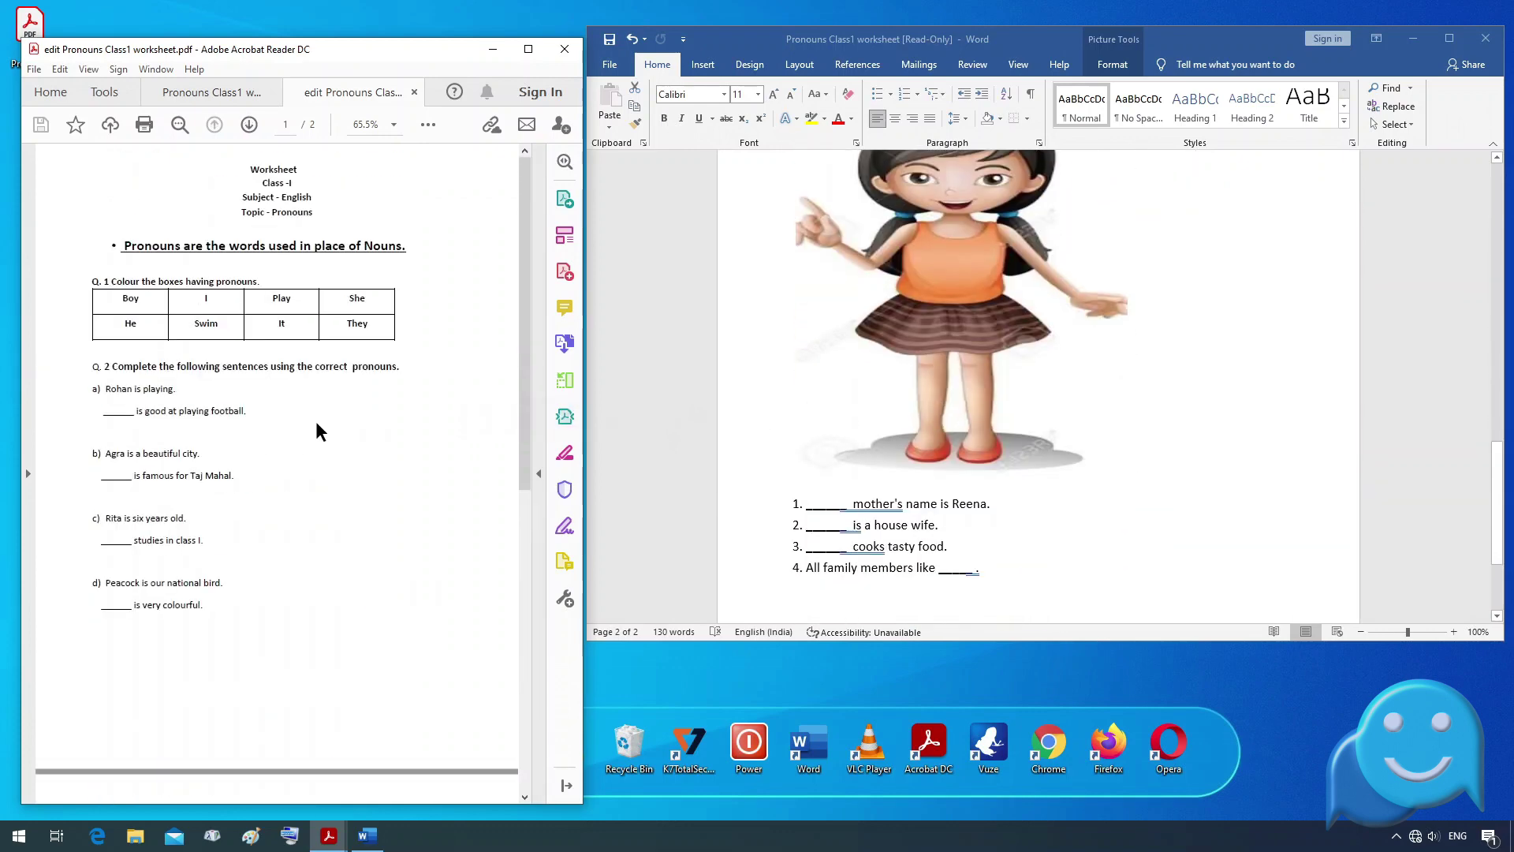
pyautogui.scroll(8, 972, 401)
pyautogui.scroll(5, 970, 406)
pyautogui.scroll(5, 959, 412)
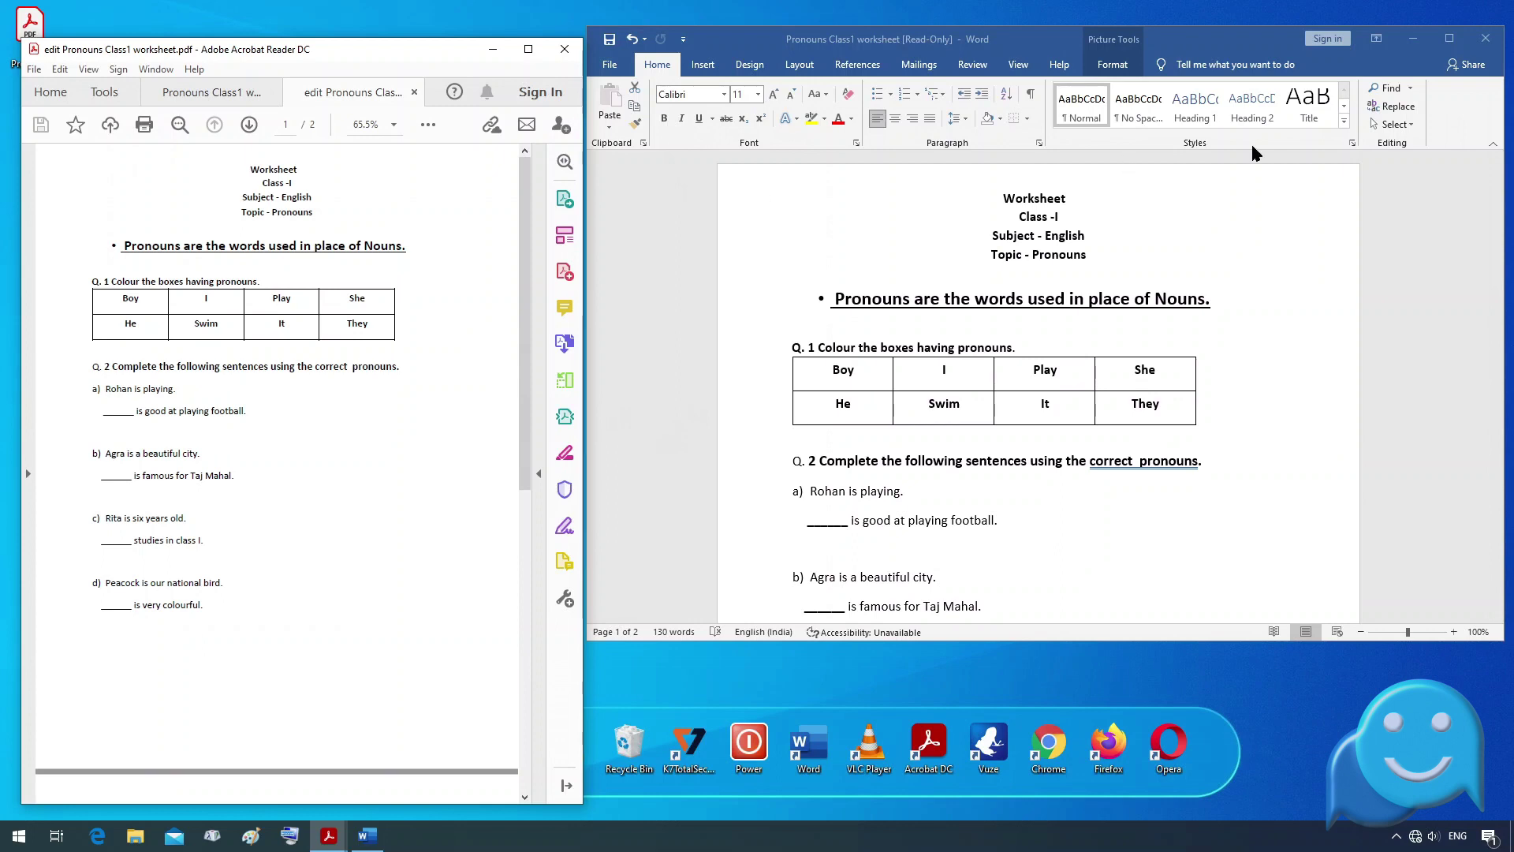
pyautogui.click(1486, 37)
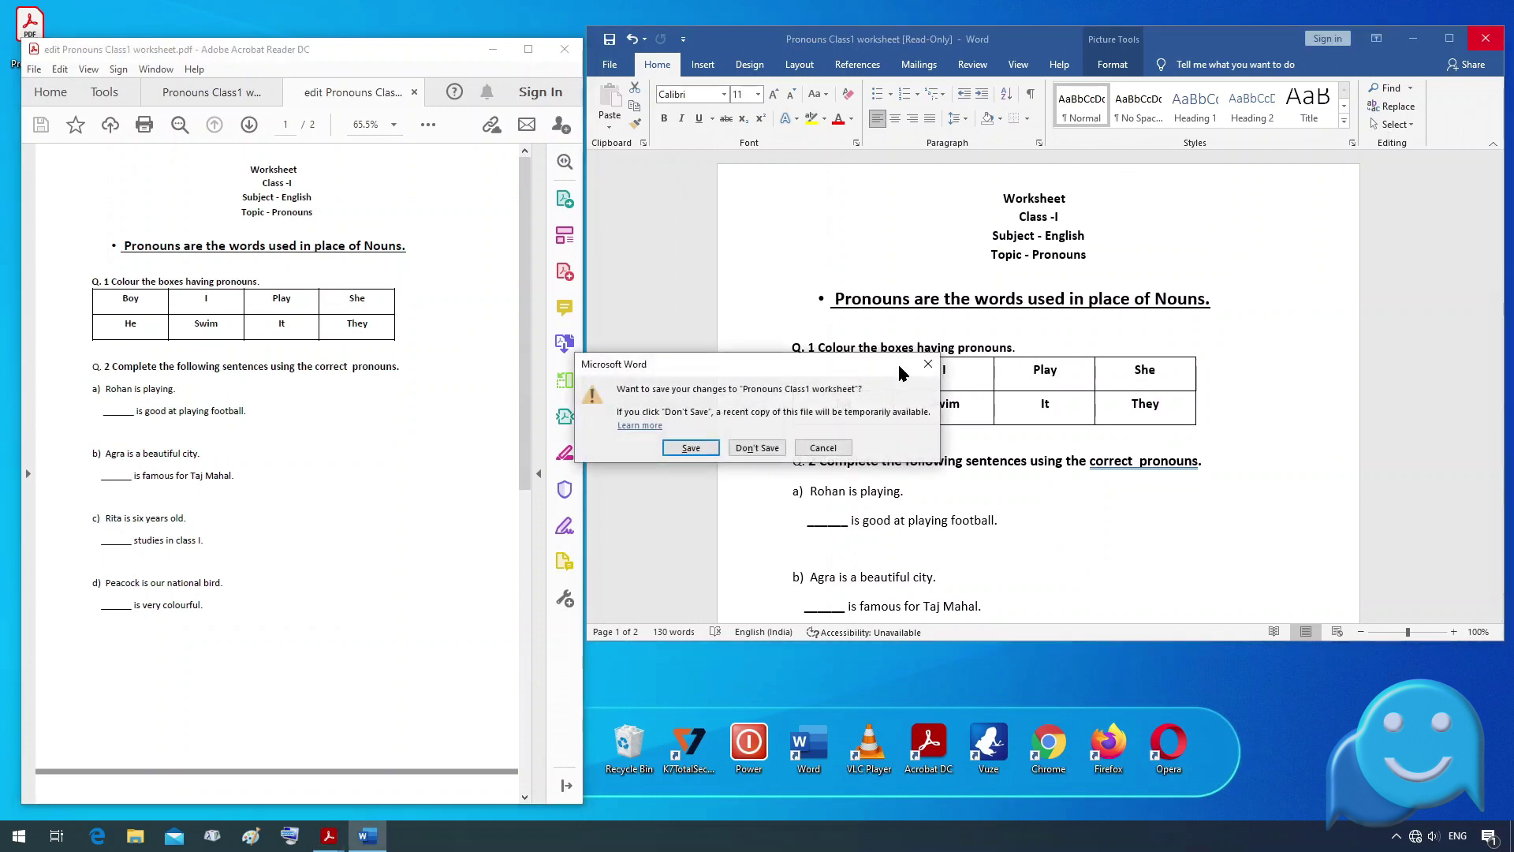
# - Close Word without saving and close all open Acrobat tabs
pyautogui.click(757, 448)
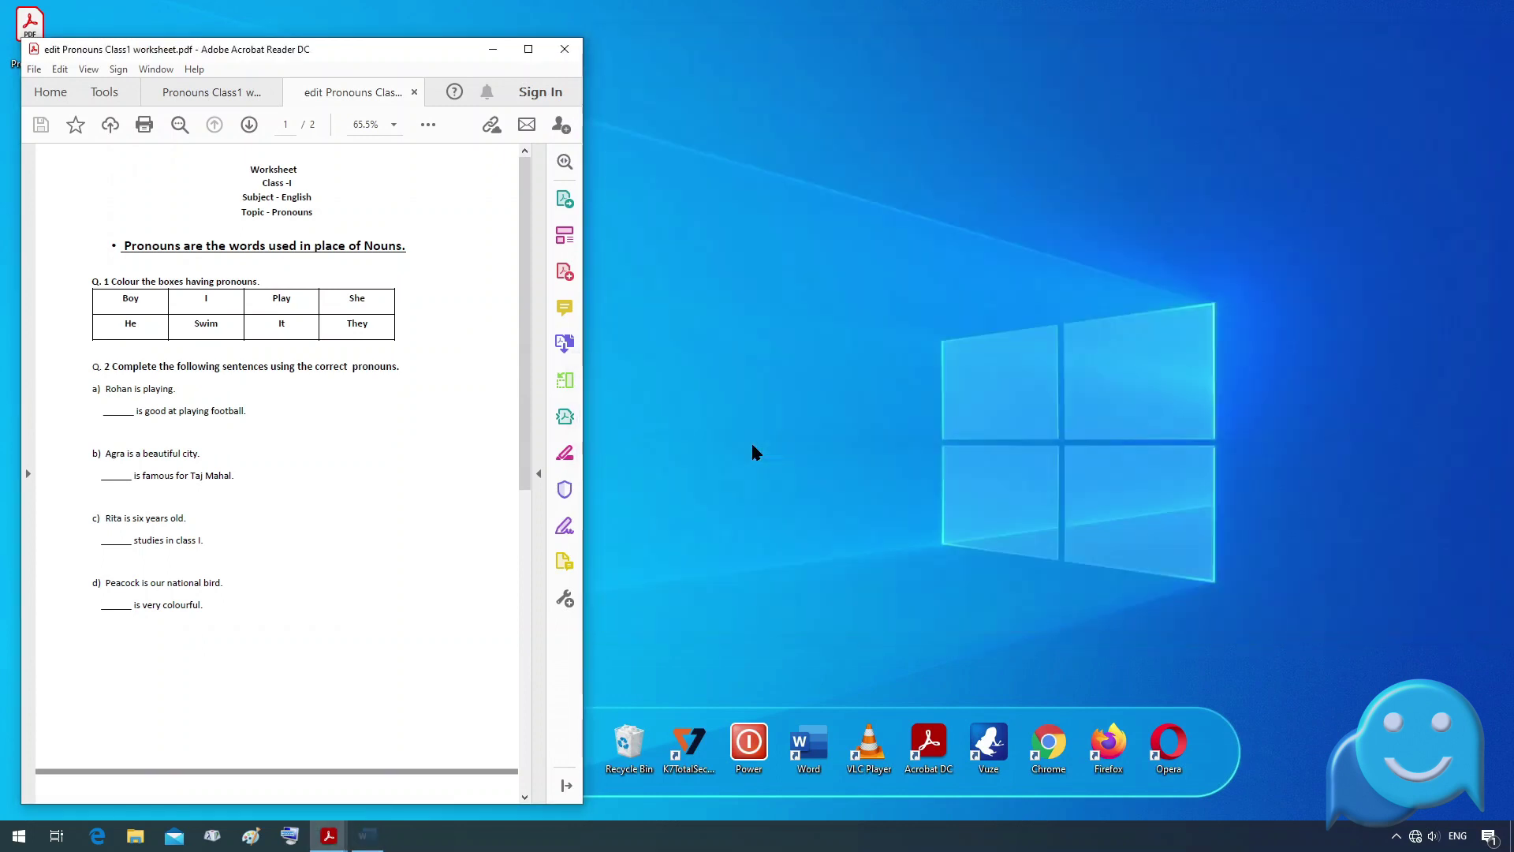
pyautogui.click(564, 49)
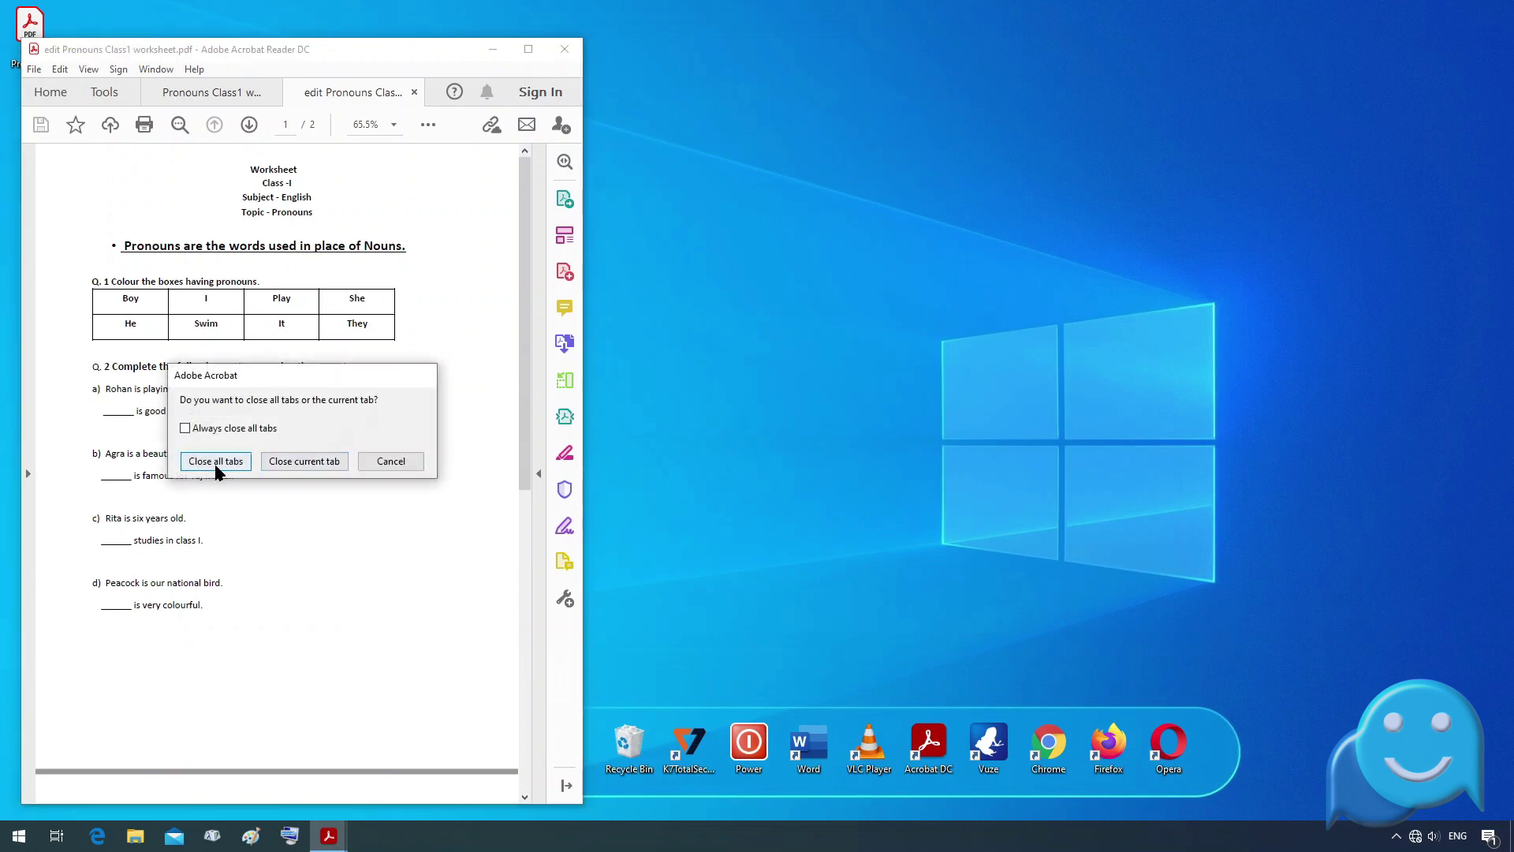
pyautogui.click(215, 462)
# - Open Class-1 Subject- Hindi Updated.pdf and browse its two pages
pyautogui.doubleClick(100, 215)
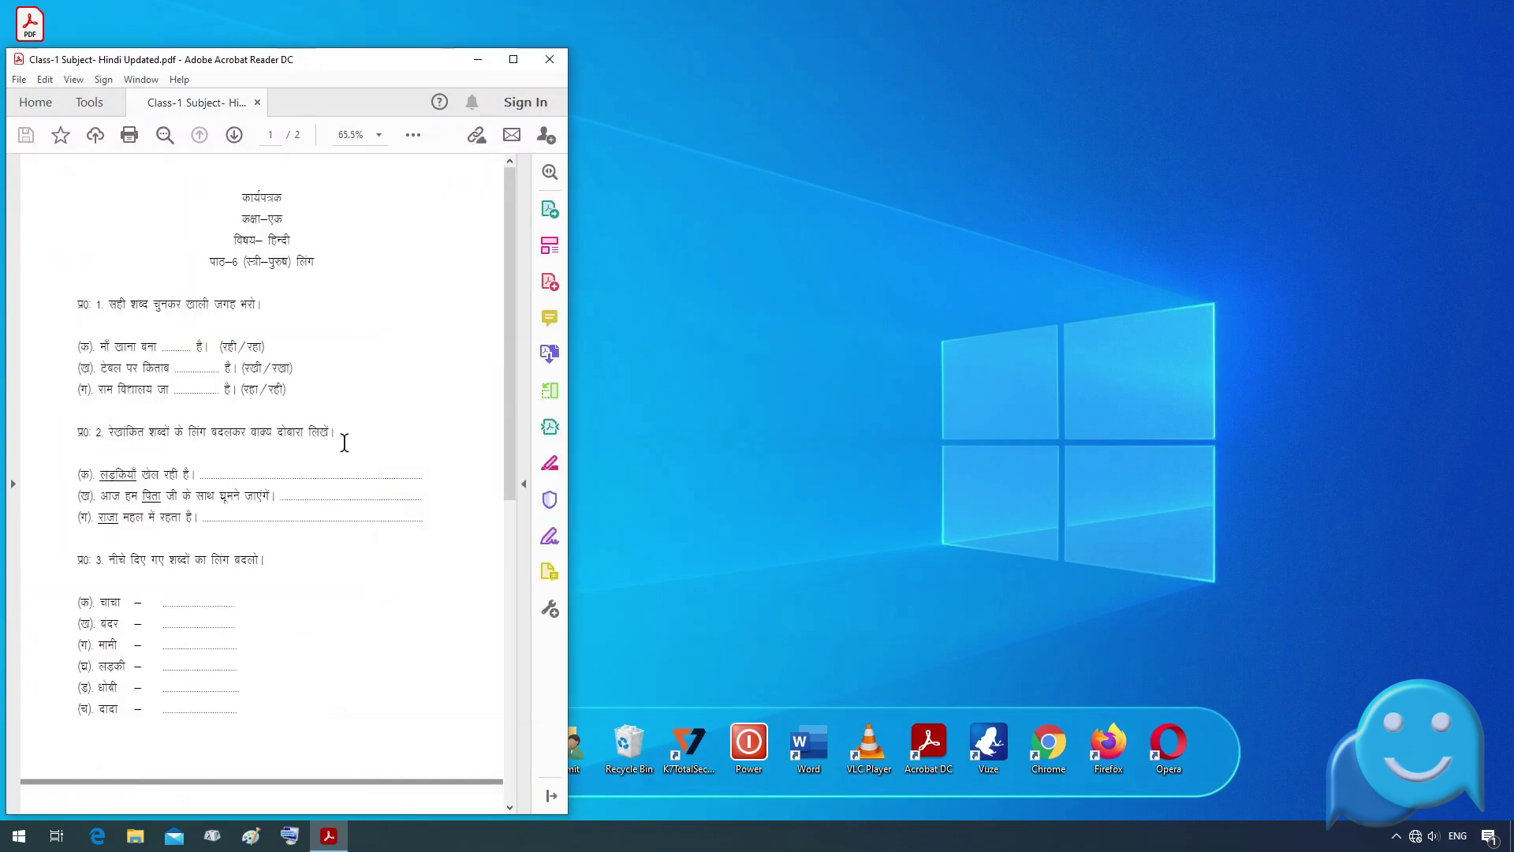
pyautogui.scroll(-4, 306, 365)
pyautogui.scroll(-4, 302, 371)
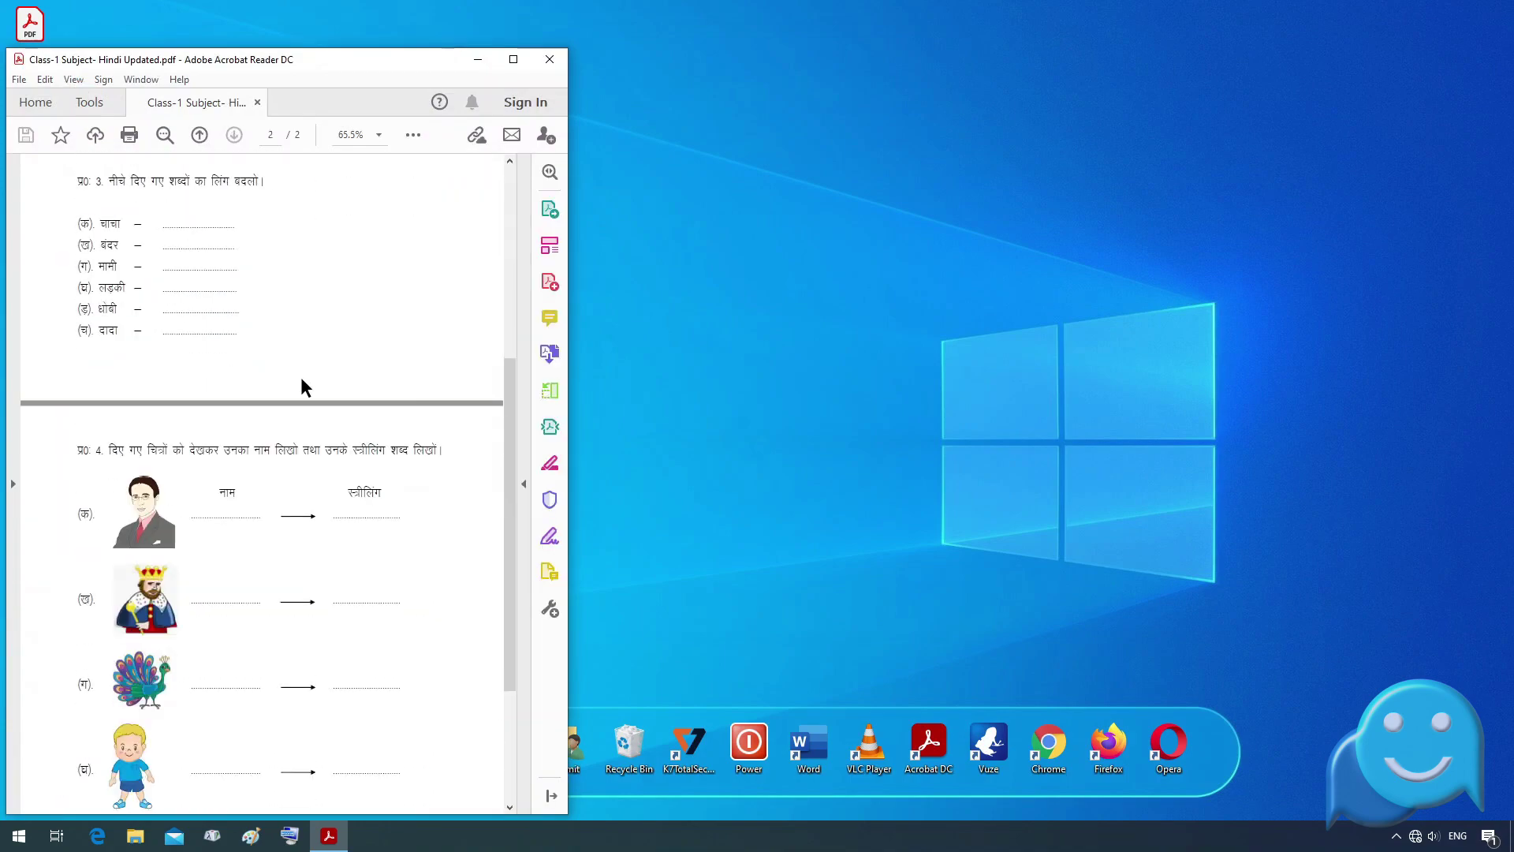
pyautogui.scroll(-4, 302, 377)
pyautogui.scroll(1, 300, 380)
pyautogui.scroll(5, 296, 385)
pyautogui.scroll(2, 315, 381)
pyautogui.scroll(-4, 319, 383)
pyautogui.scroll(2, 322, 392)
pyautogui.scroll(4, 335, 392)
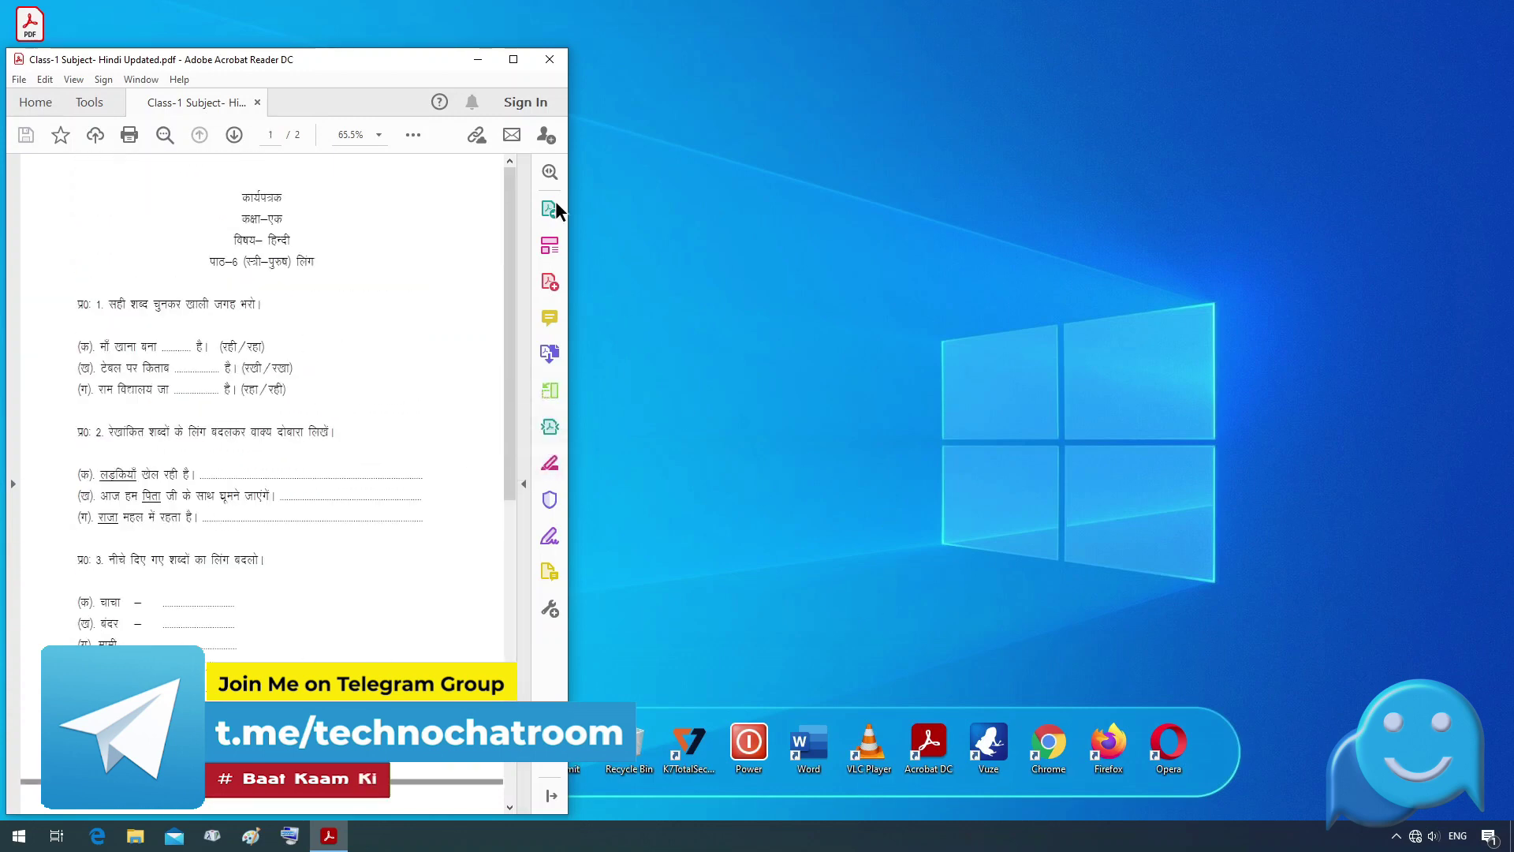
pyautogui.click(960, 341)
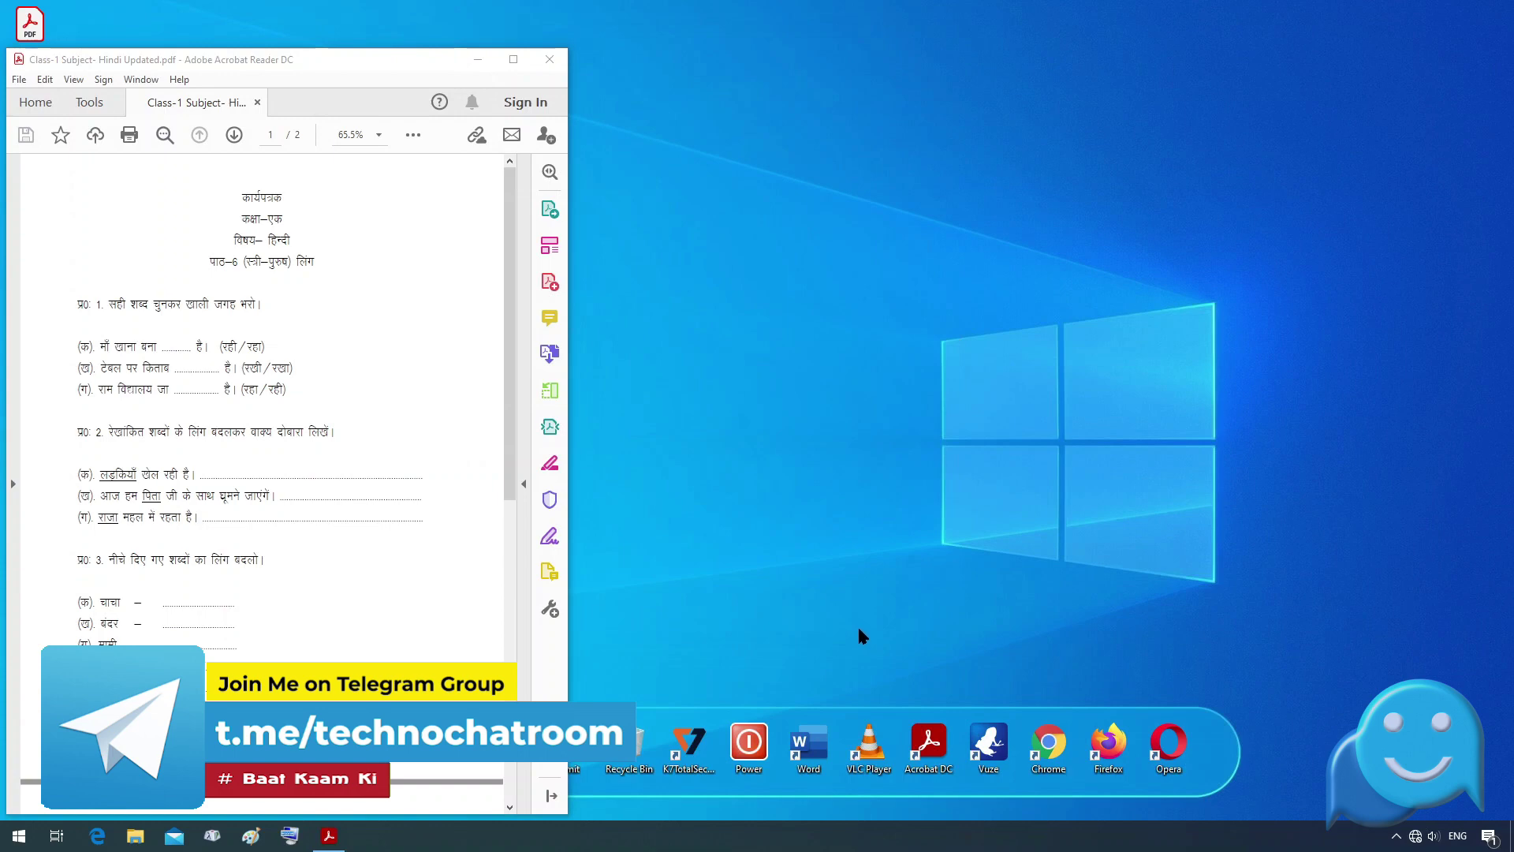
# - Start Word and drag Class-1 Subject- Hindi Updated.pdf into it, accepting the conversion prompt
pyautogui.doubleClick(821, 753)
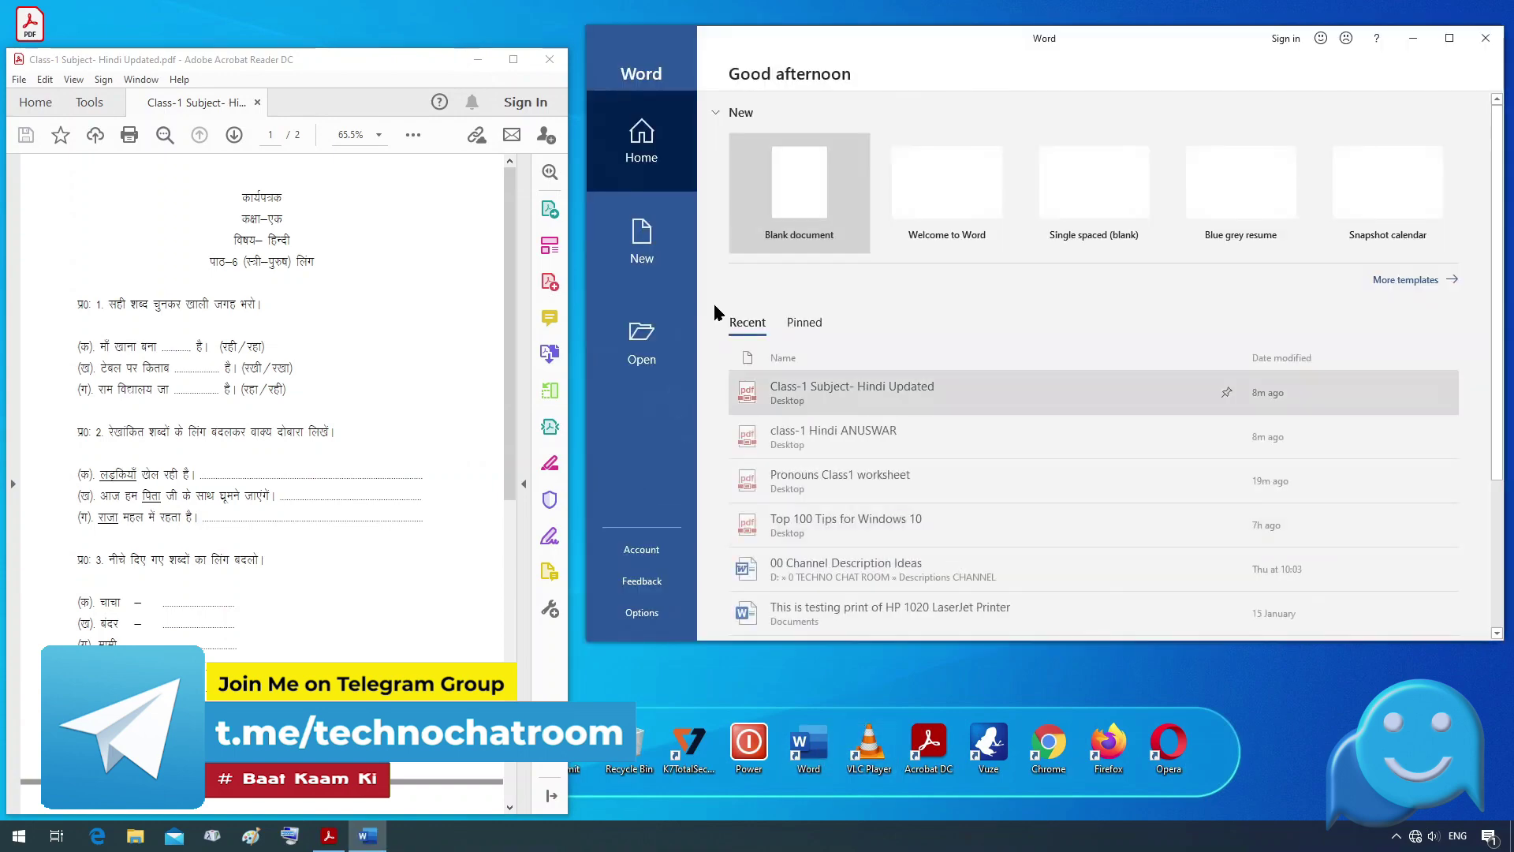
pyautogui.click(477, 60)
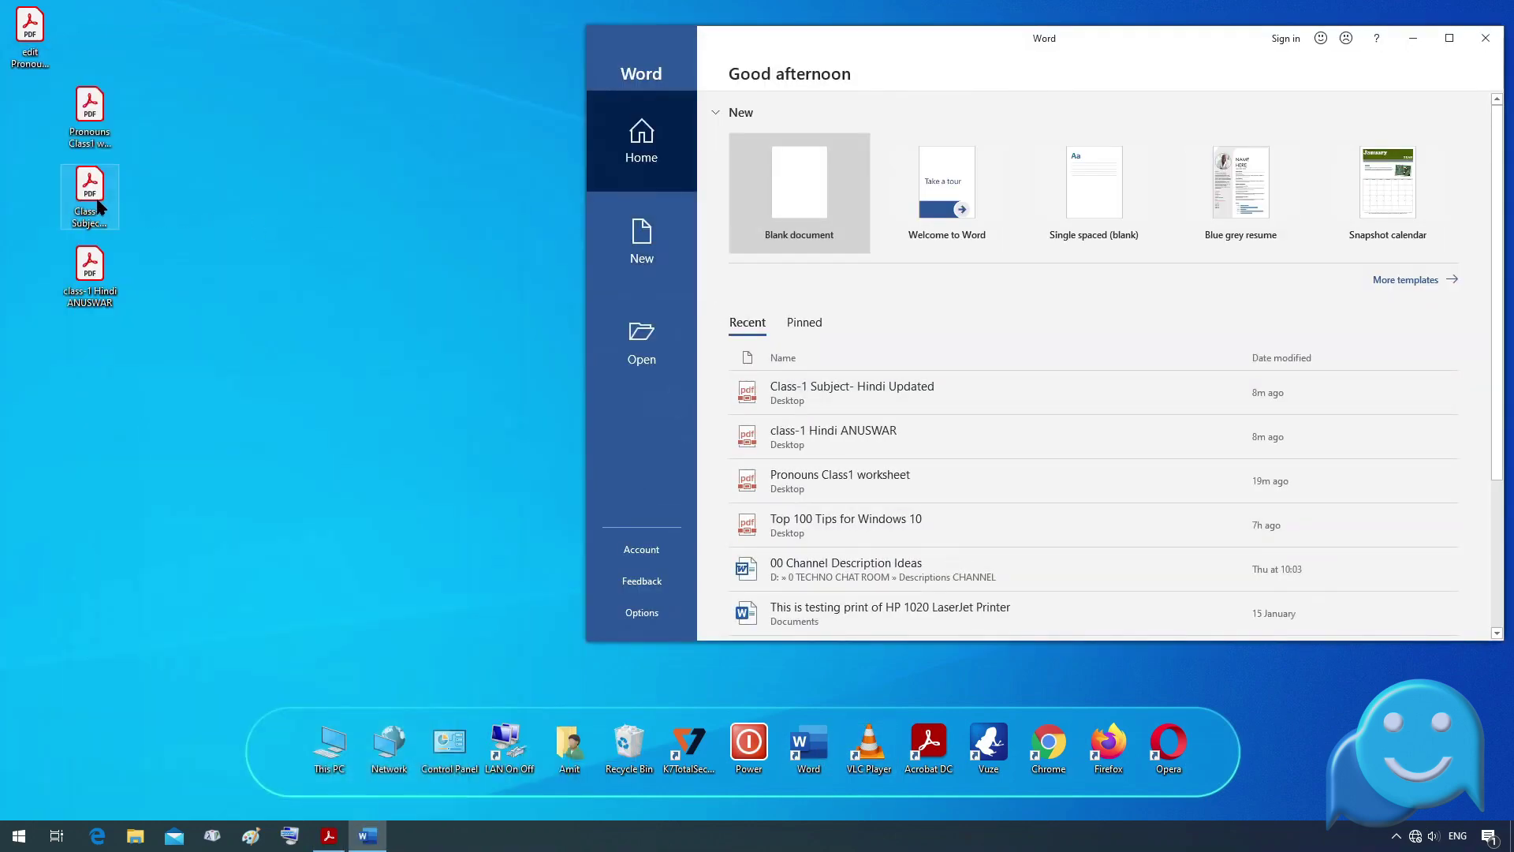
pyautogui.moveTo(99, 206); pyautogui.dragTo(959, 312)
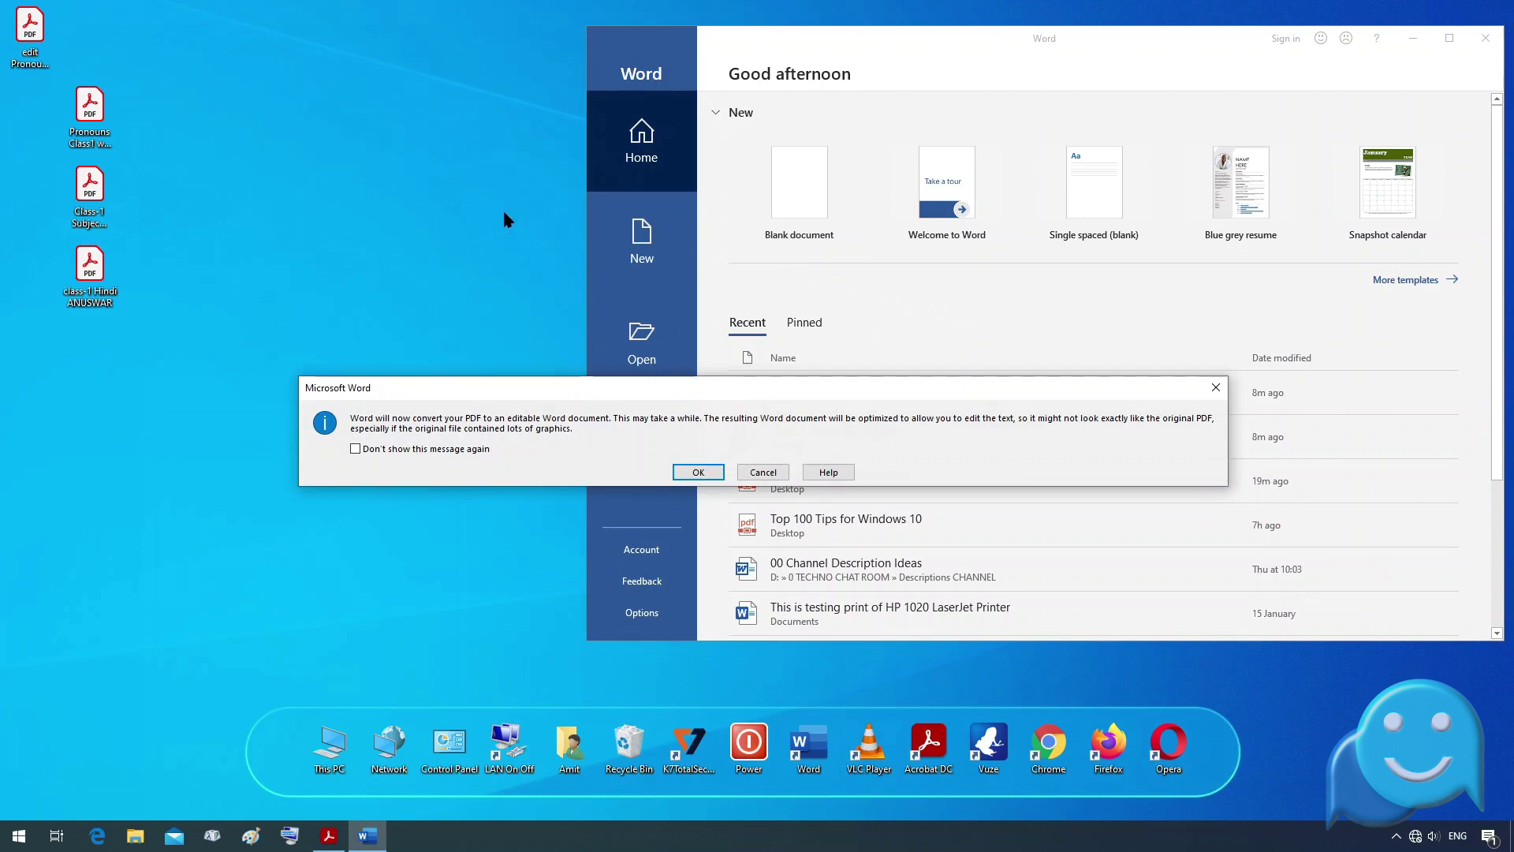
pyautogui.press('Return')
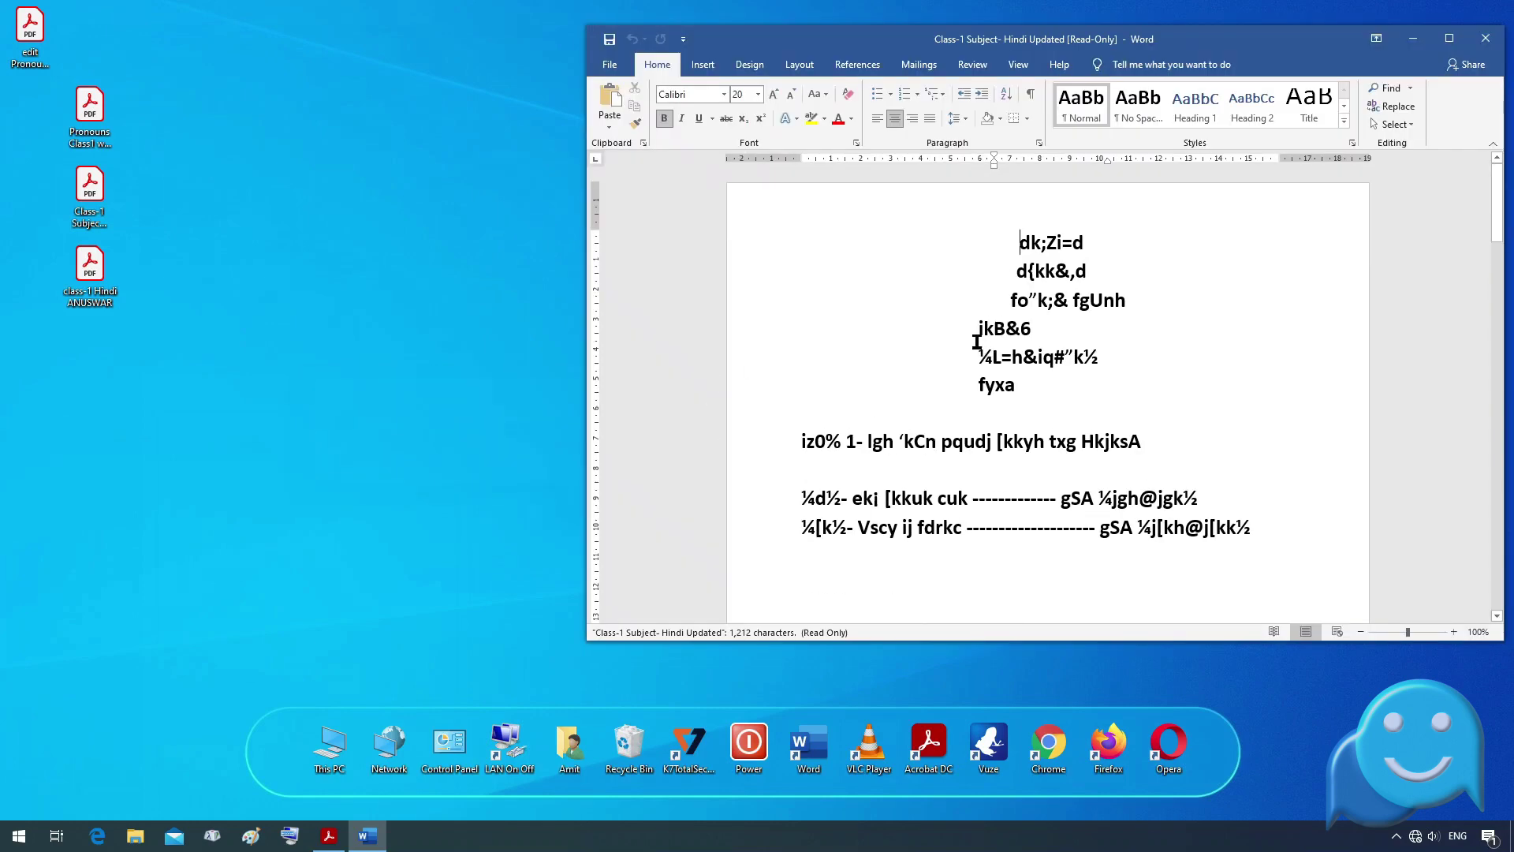
# - Select all the converted text and apply the Kruti Dev 010 font
pyautogui.scroll(-3, 1124, 304)
pyautogui.scroll(-5, 1084, 333)
pyautogui.scroll(3, 1084, 333)
pyautogui.scroll(3, 1081, 333)
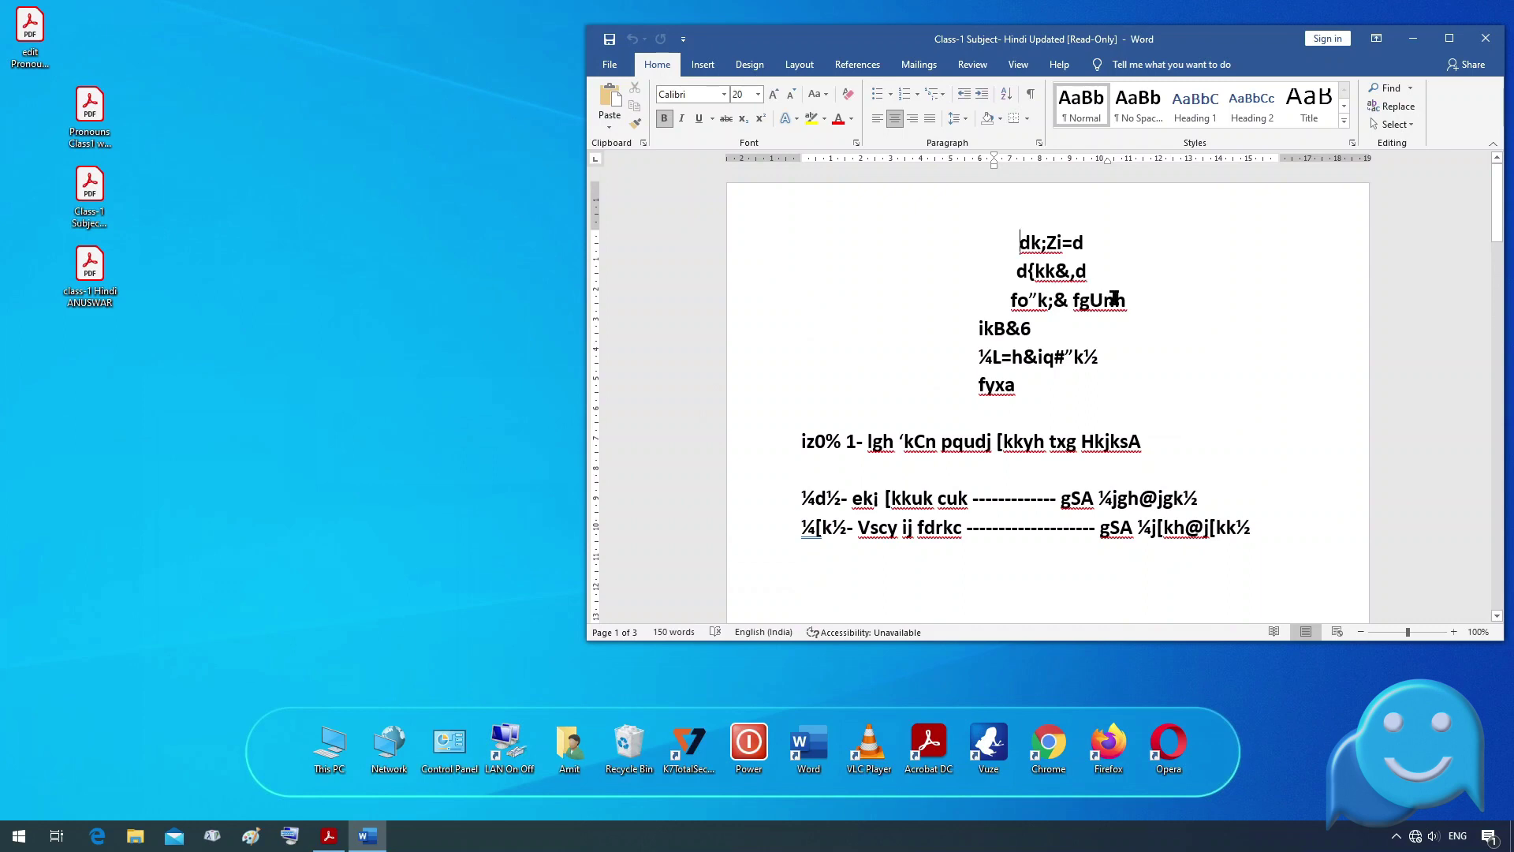
pyautogui.hotkey('ctrl', 'a')
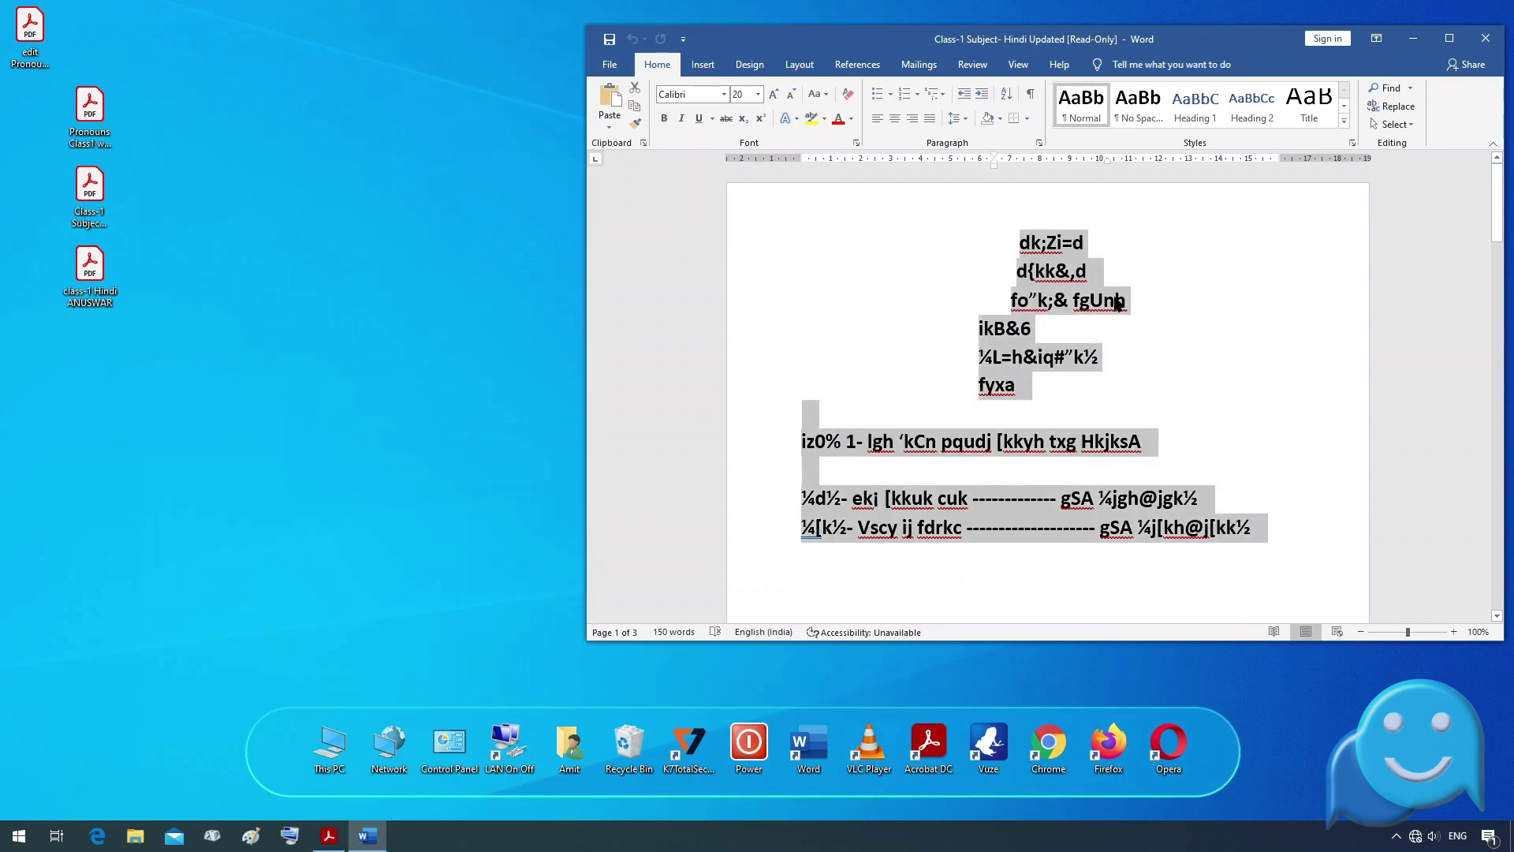
pyautogui.click(725, 95)
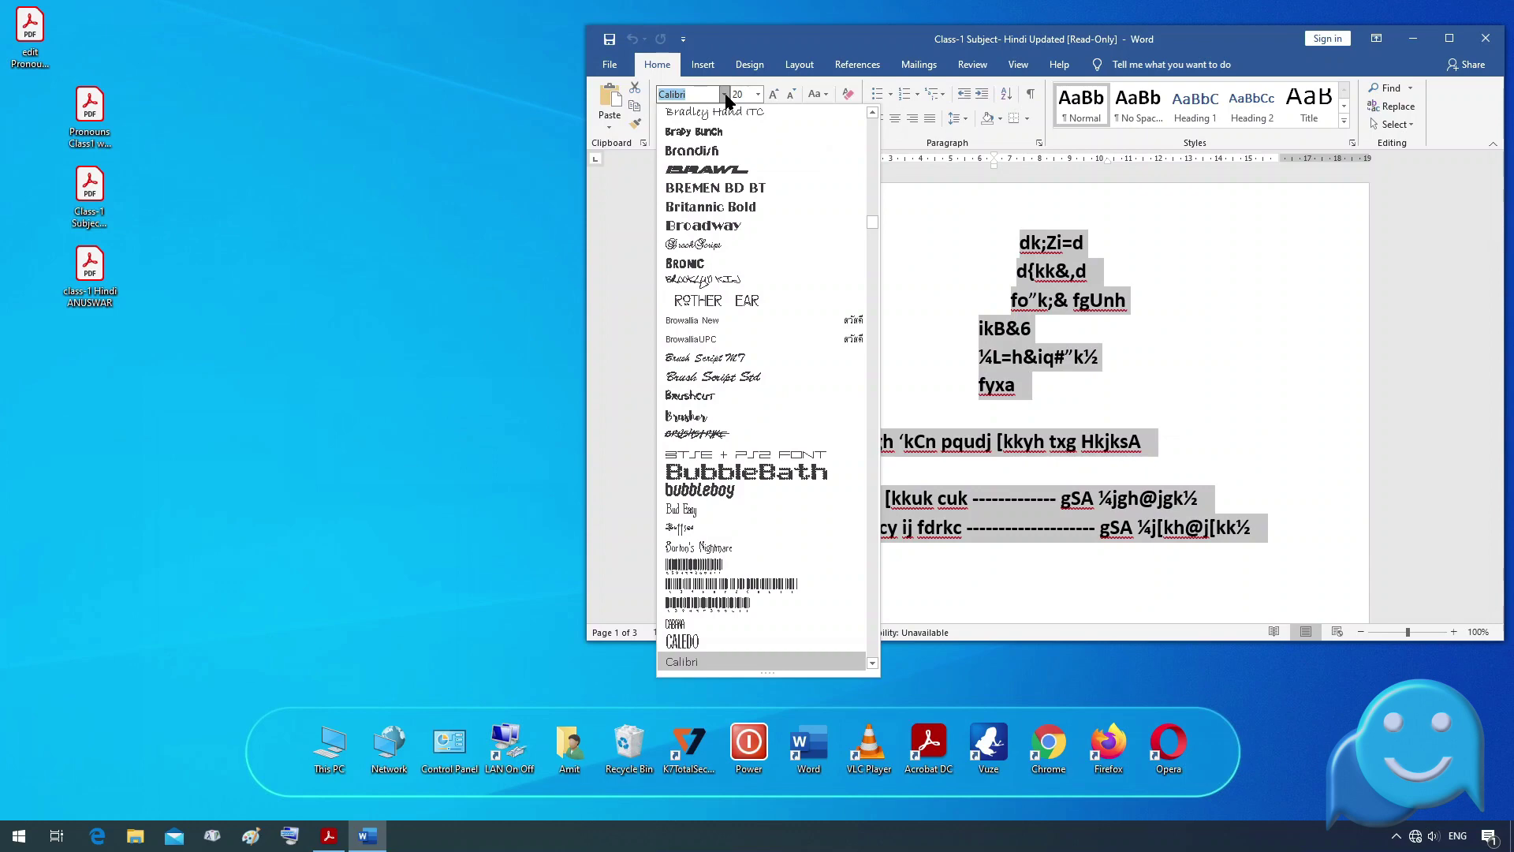
pyautogui.write('Kruti Dev 011')
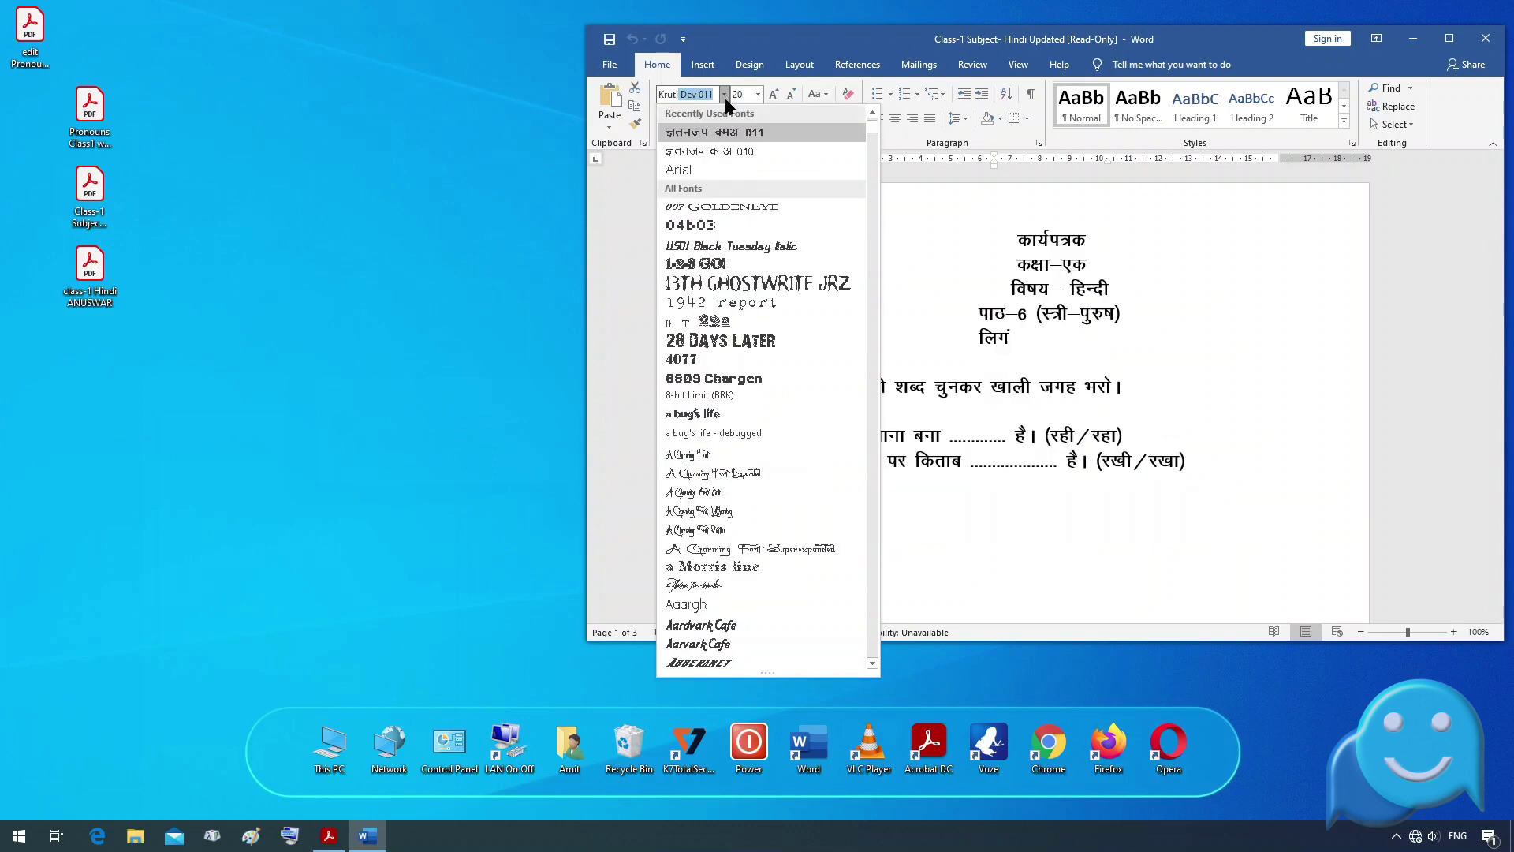
pyautogui.click(698, 149)
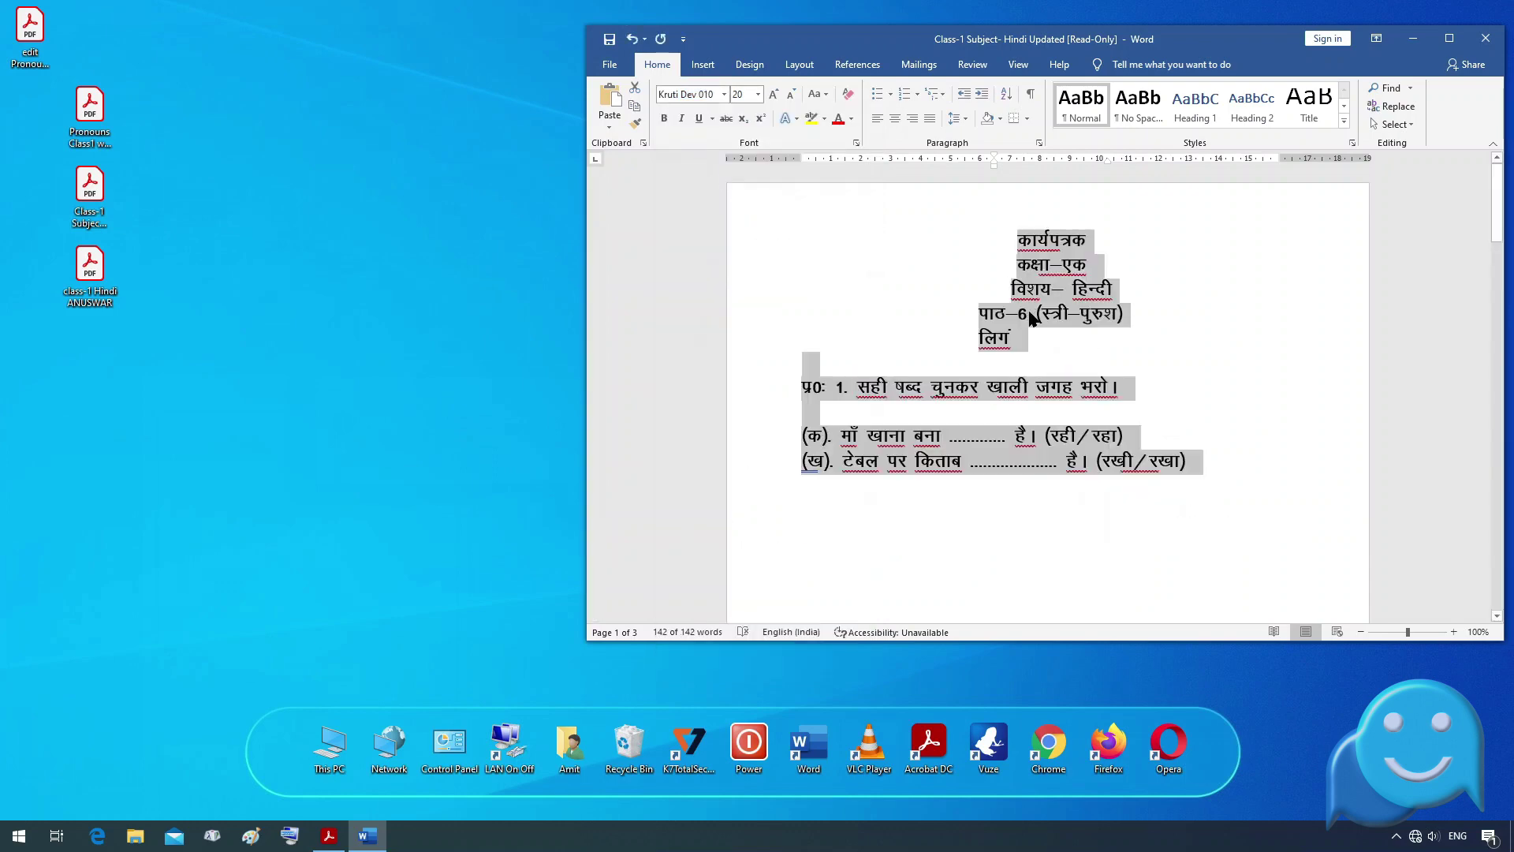
pyautogui.click(1449, 38)
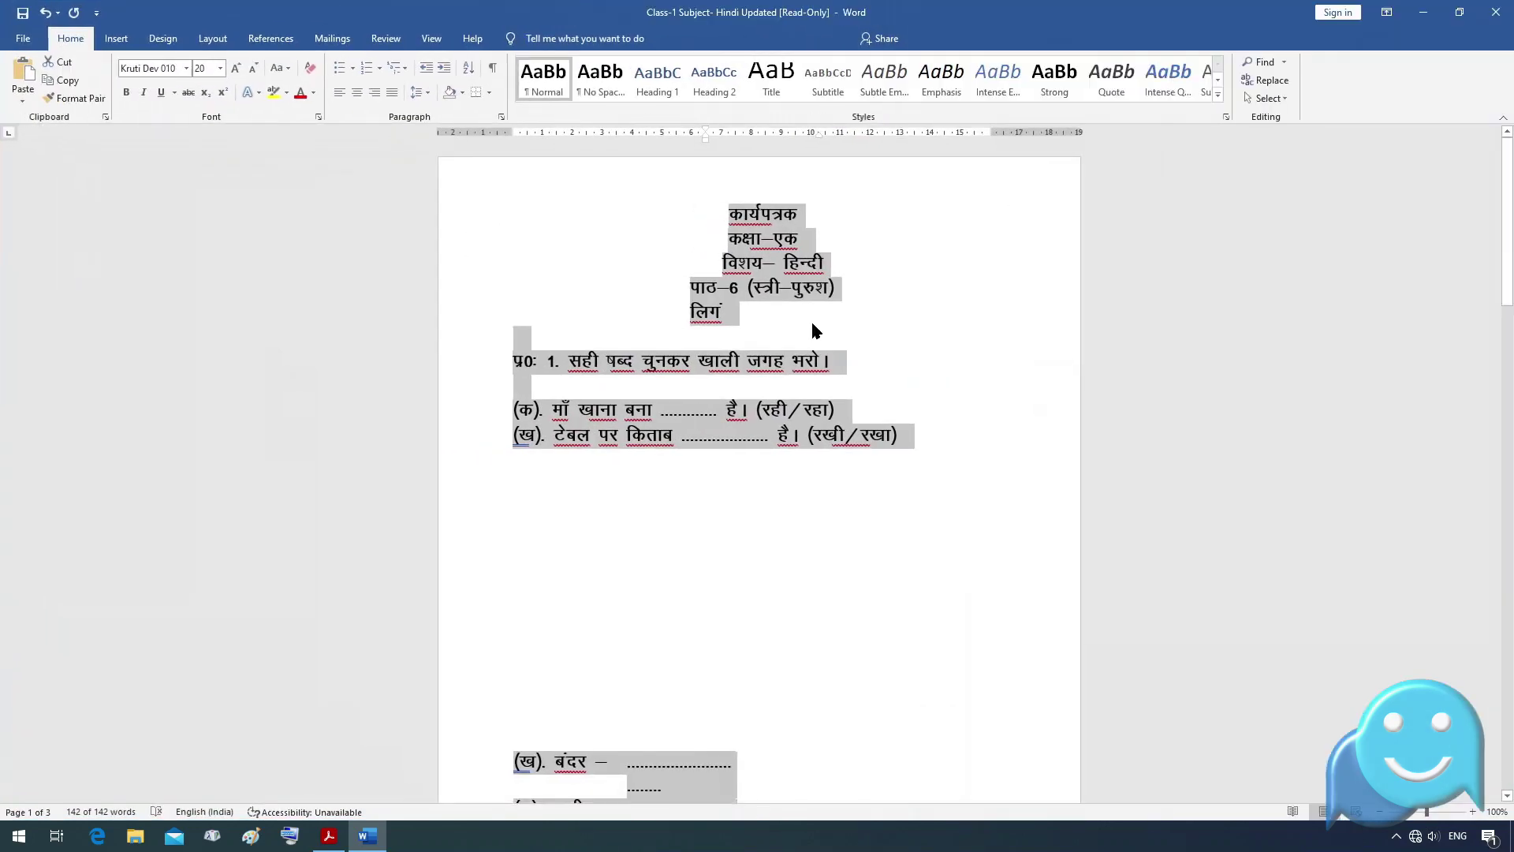
# - Drag the title paragraph's left and right ruler indents so कार्यपत्रक and कक्षा–एक share one line
pyautogui.click(859, 304)
pyautogui.scroll(-1, 751, 389)
pyautogui.scroll(-1, 738, 393)
pyautogui.scroll(2, 721, 360)
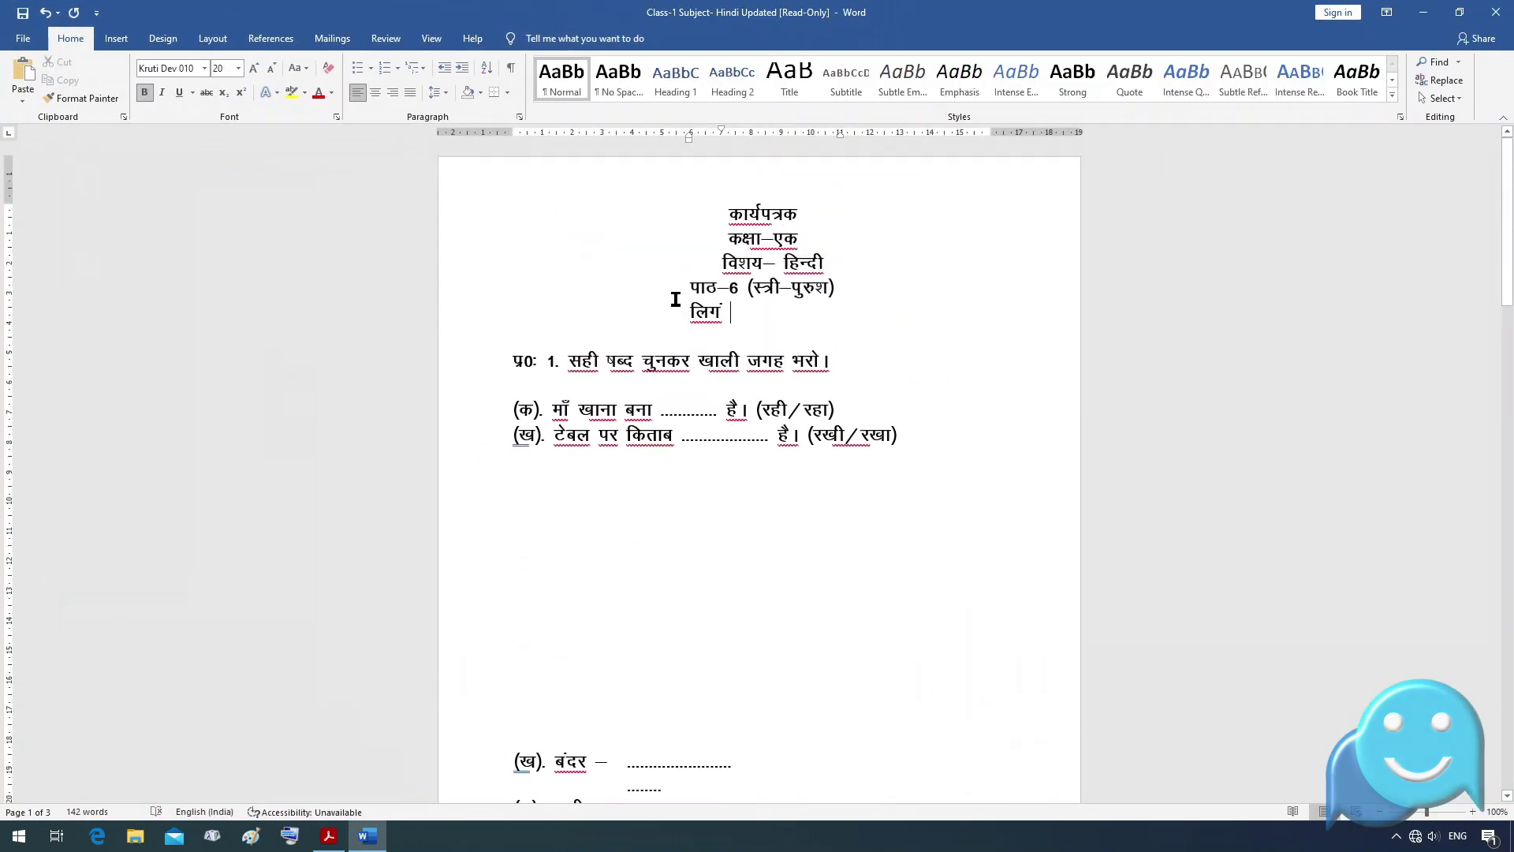
pyautogui.click(740, 233)
pyautogui.moveTo(707, 134); pyautogui.dragTo(514, 134)
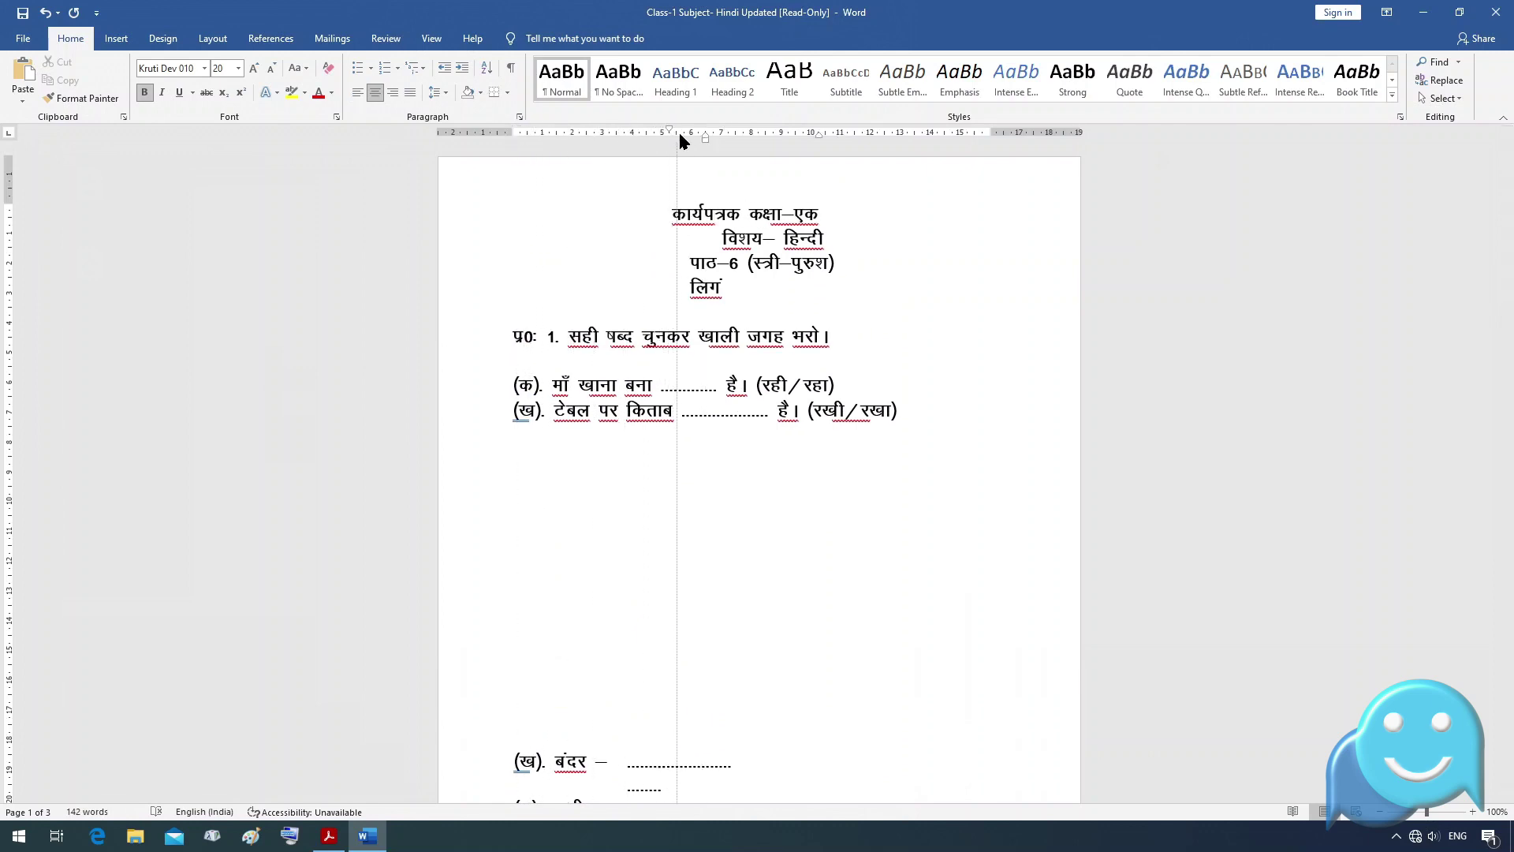
pyautogui.moveTo(513, 134); pyautogui.dragTo(632, 134)
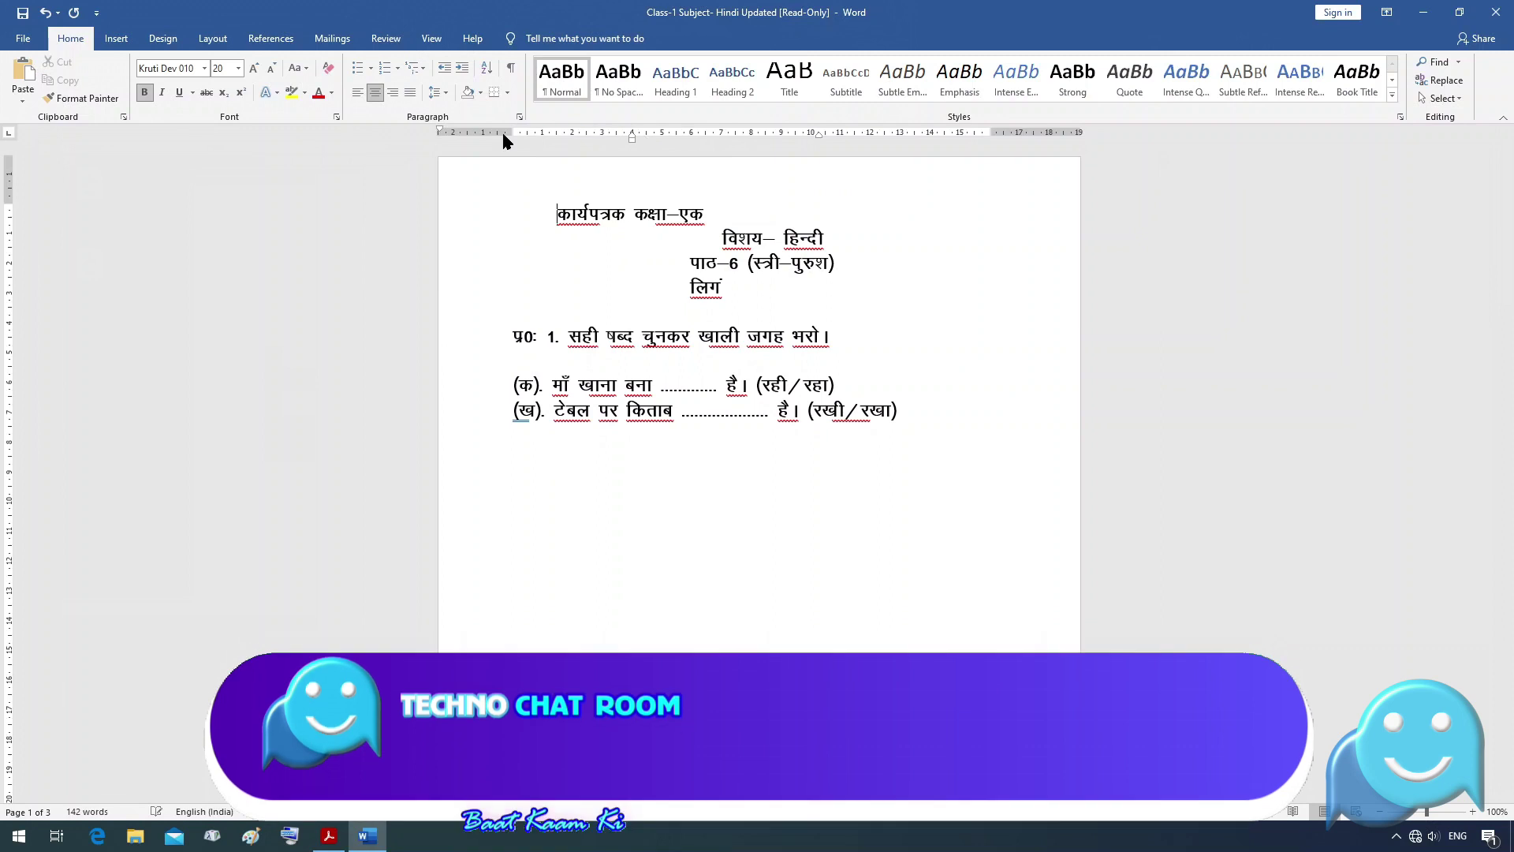
pyautogui.moveTo(511, 144)
pyautogui.mouseDown()
pyautogui.moveTo(623, 134)
pyautogui.moveTo(523, 134)
pyautogui.mouseUp()
pyautogui.moveTo(994, 134); pyautogui.dragTo(997, 142)
pyautogui.click(830, 279)
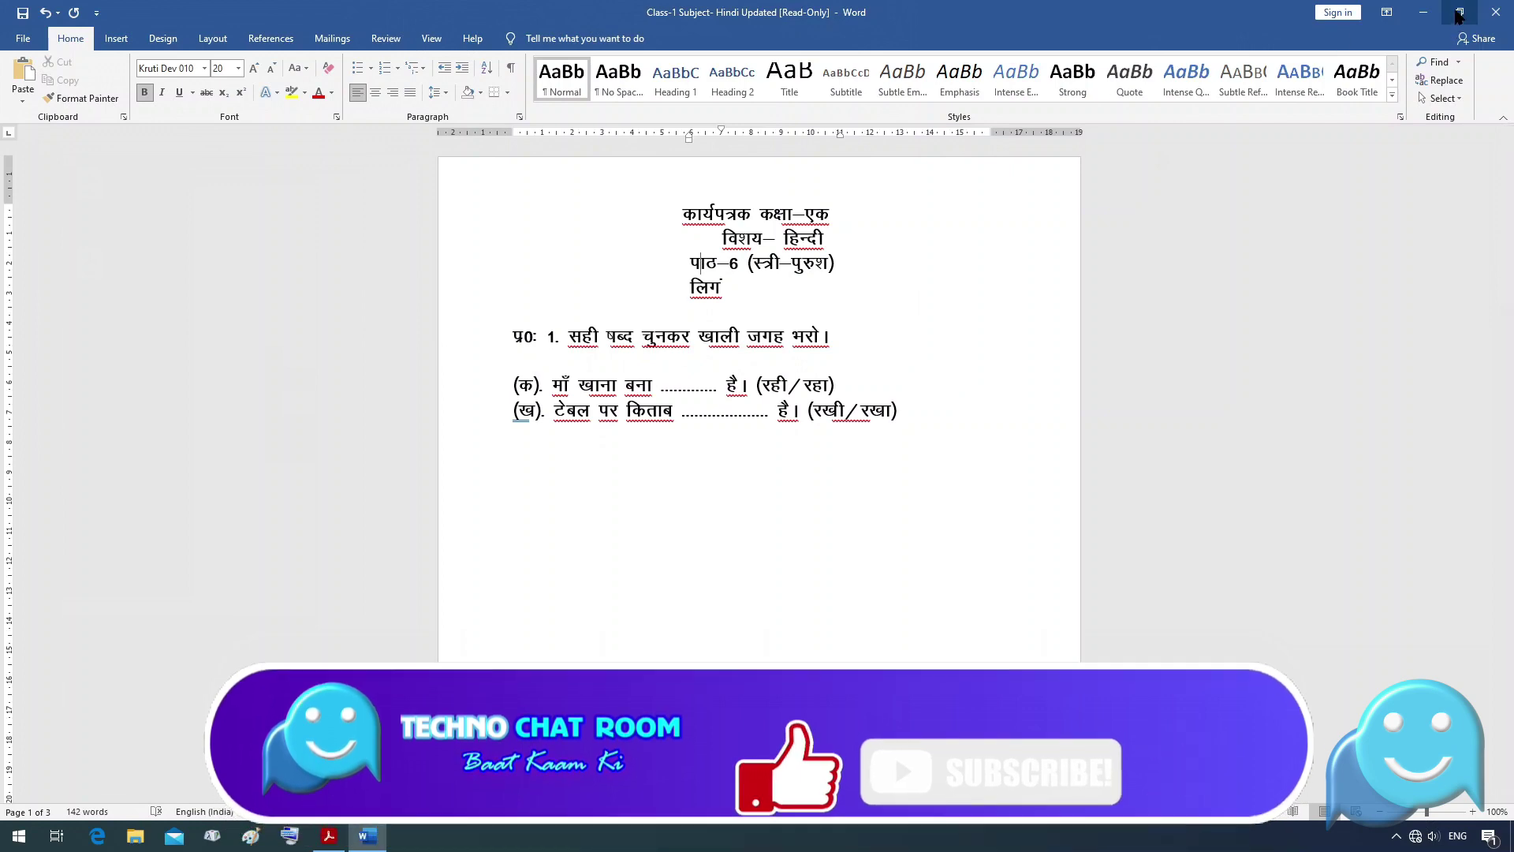
pyautogui.click(1460, 11)
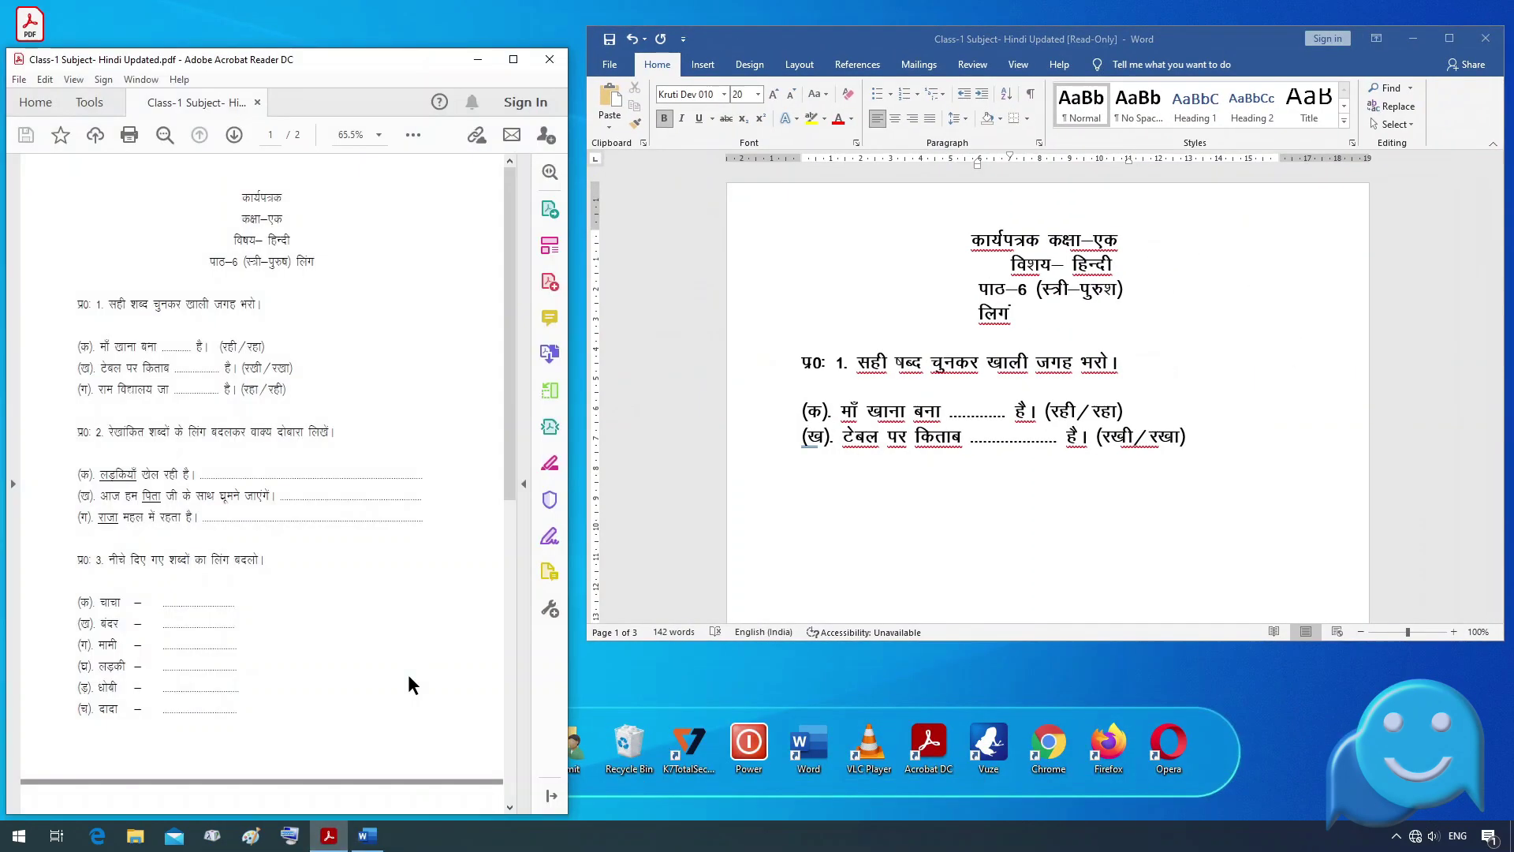
pyautogui.click(329, 836)
# - Put कक्षा–एक on its own line and remove the indent before the पाठ–6 lesson line
pyautogui.click(1053, 240)
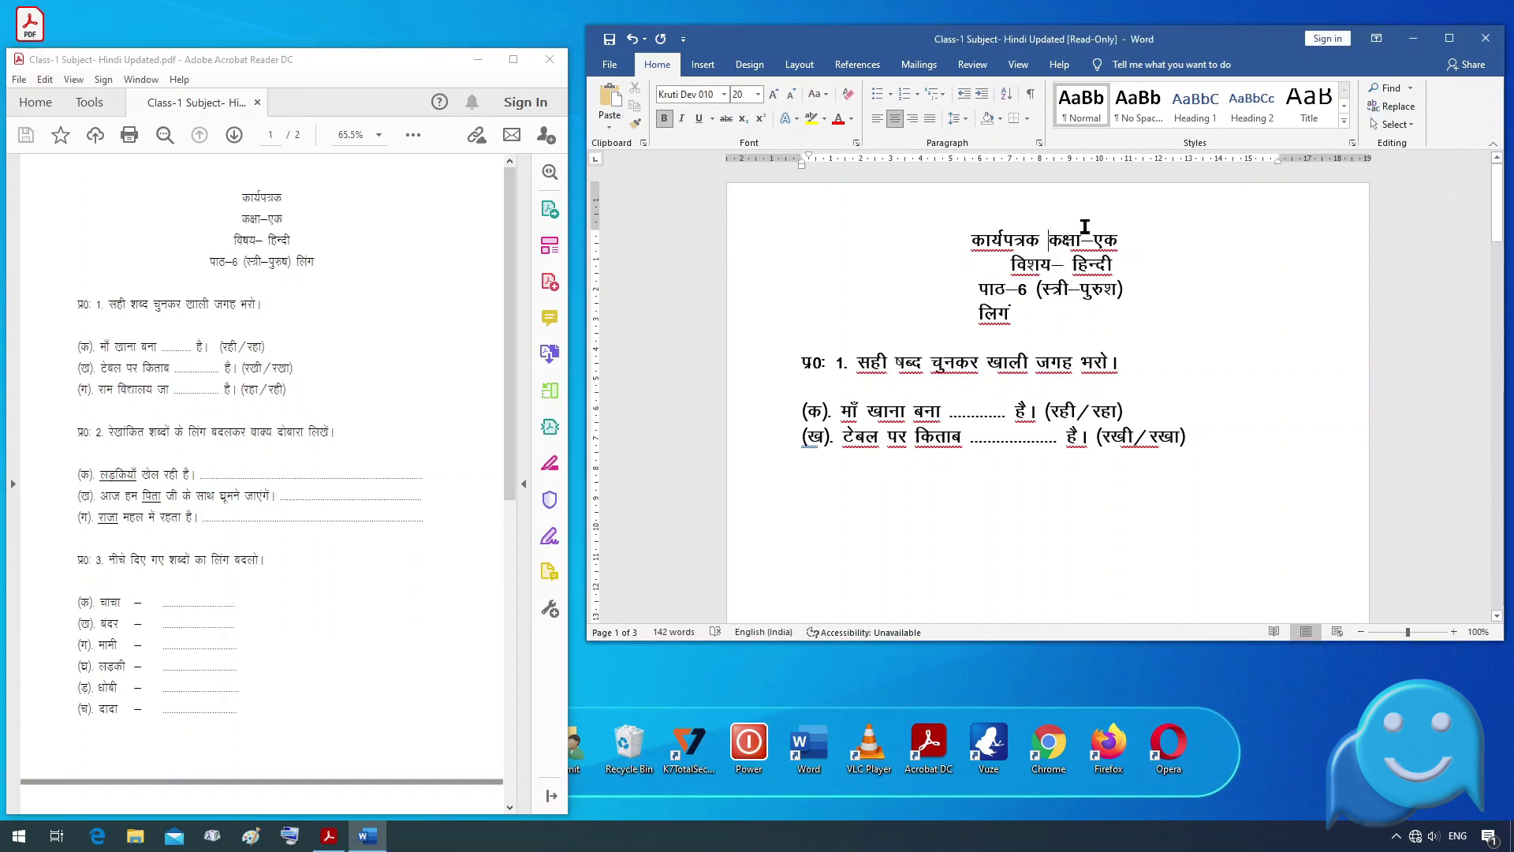
pyautogui.press('Return')
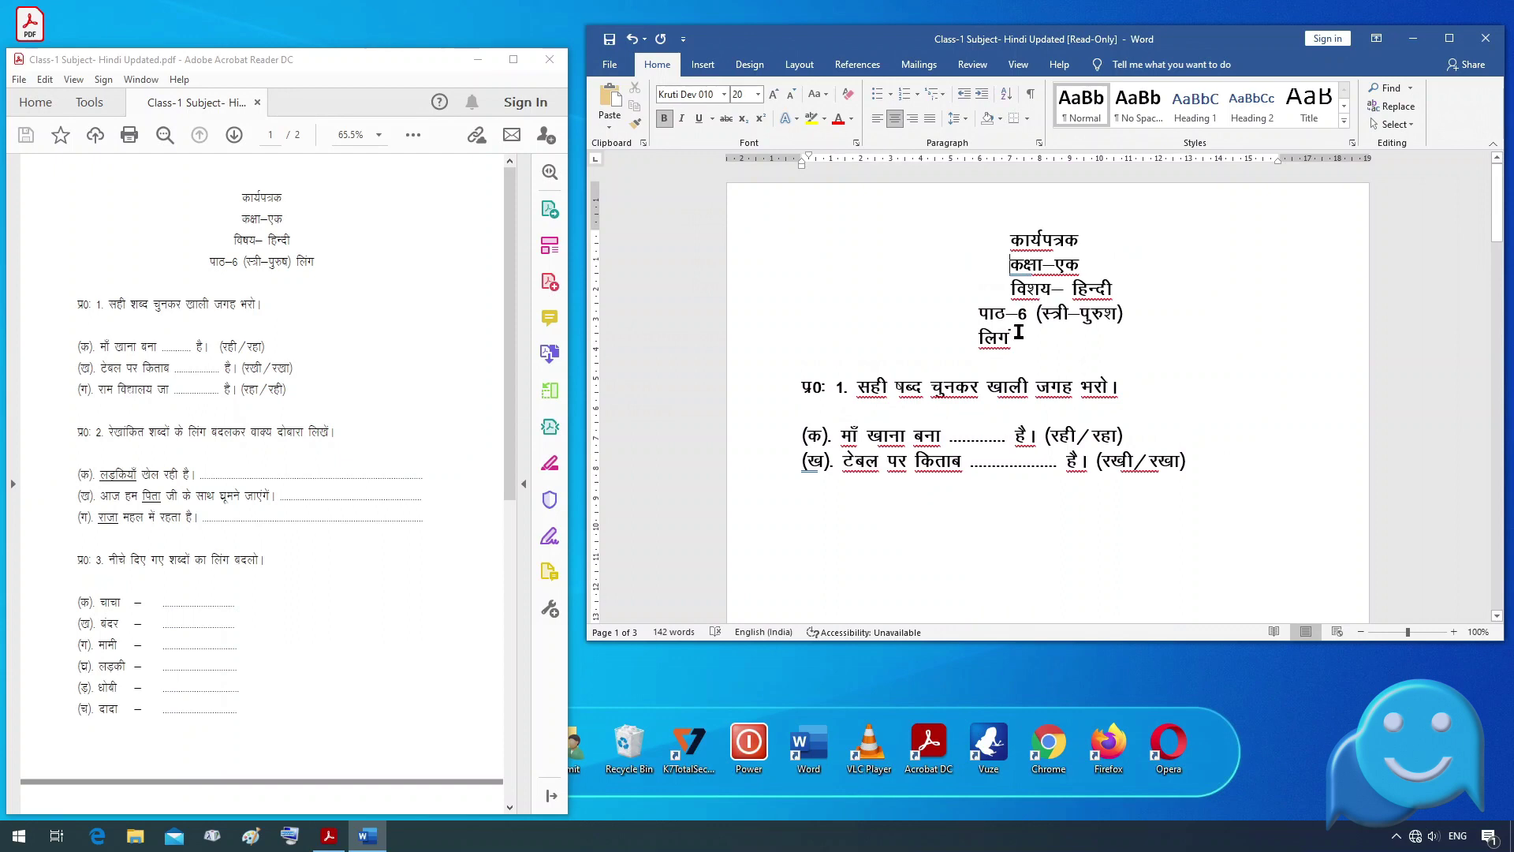
pyautogui.click(982, 318)
pyautogui.press('BackSpace')
pyautogui.press('Return')
pyautogui.press('BackSpace')
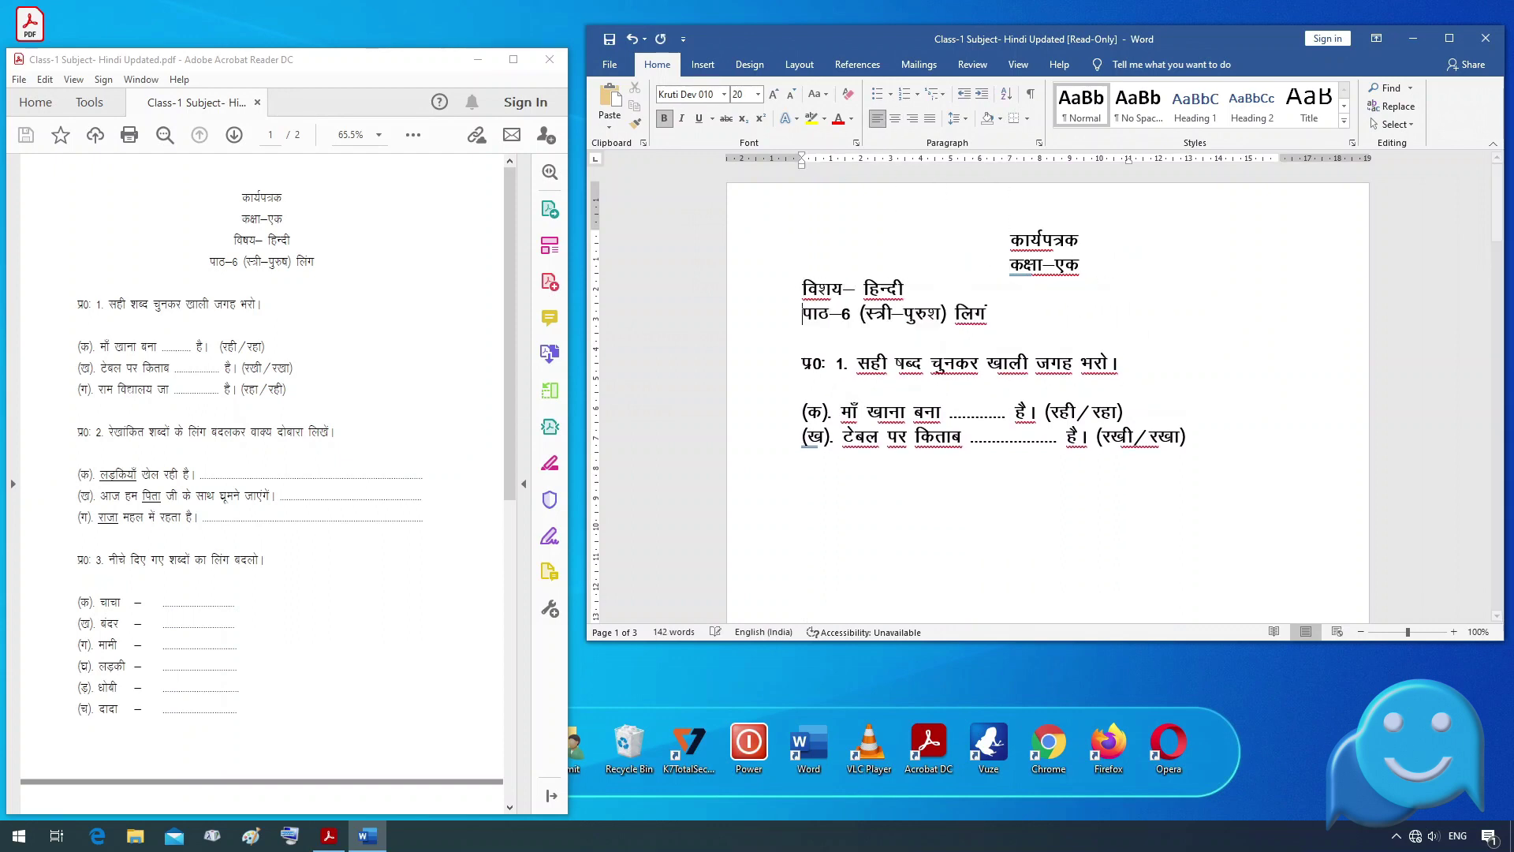
# - Center the विषय and पाठ title lines with Ctrl+E
pyautogui.hotkey('shift', 'Down')
pyautogui.hotkey('shift', 'End')
pyautogui.hotkey('ctrl', 'e')
pyautogui.press('Left')
# - Cut the (ग) sentence text further down the page
pyautogui.scroll(-2, 849, 409)
pyautogui.scroll(-8, 849, 410)
pyautogui.scroll(10, 848, 410)
pyautogui.scroll(-10, 849, 409)
pyautogui.moveTo(1027, 478); pyautogui.dragTo(1145, 511)
pyautogui.hotkey('ctrl', 'x')
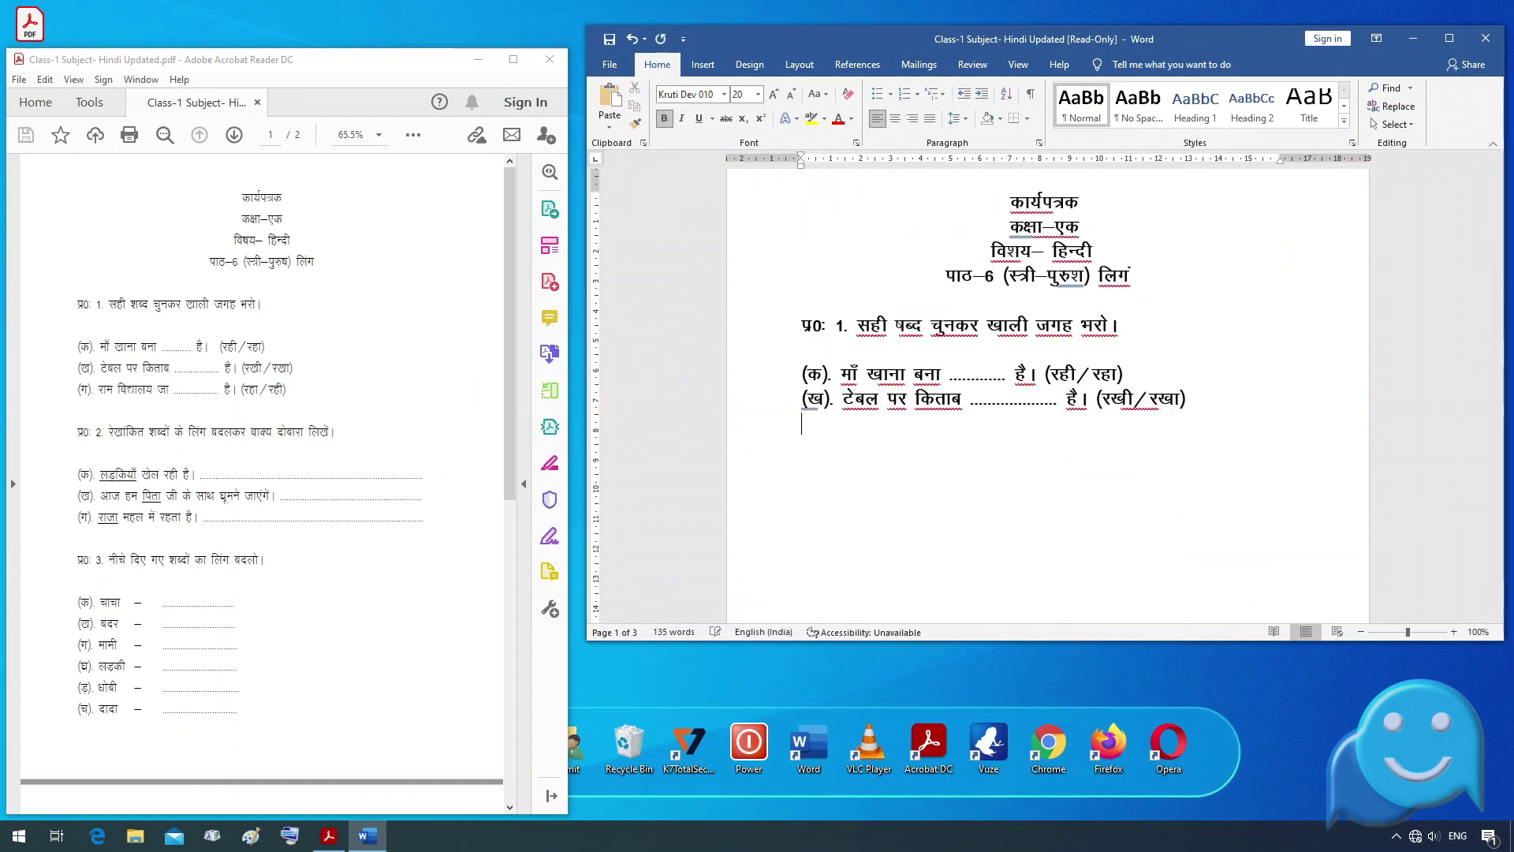
# - Move the प्र0: 2 heading up below question 1, after a blank line
pyautogui.moveTo(1027, 426); pyautogui.dragTo(1245, 455)
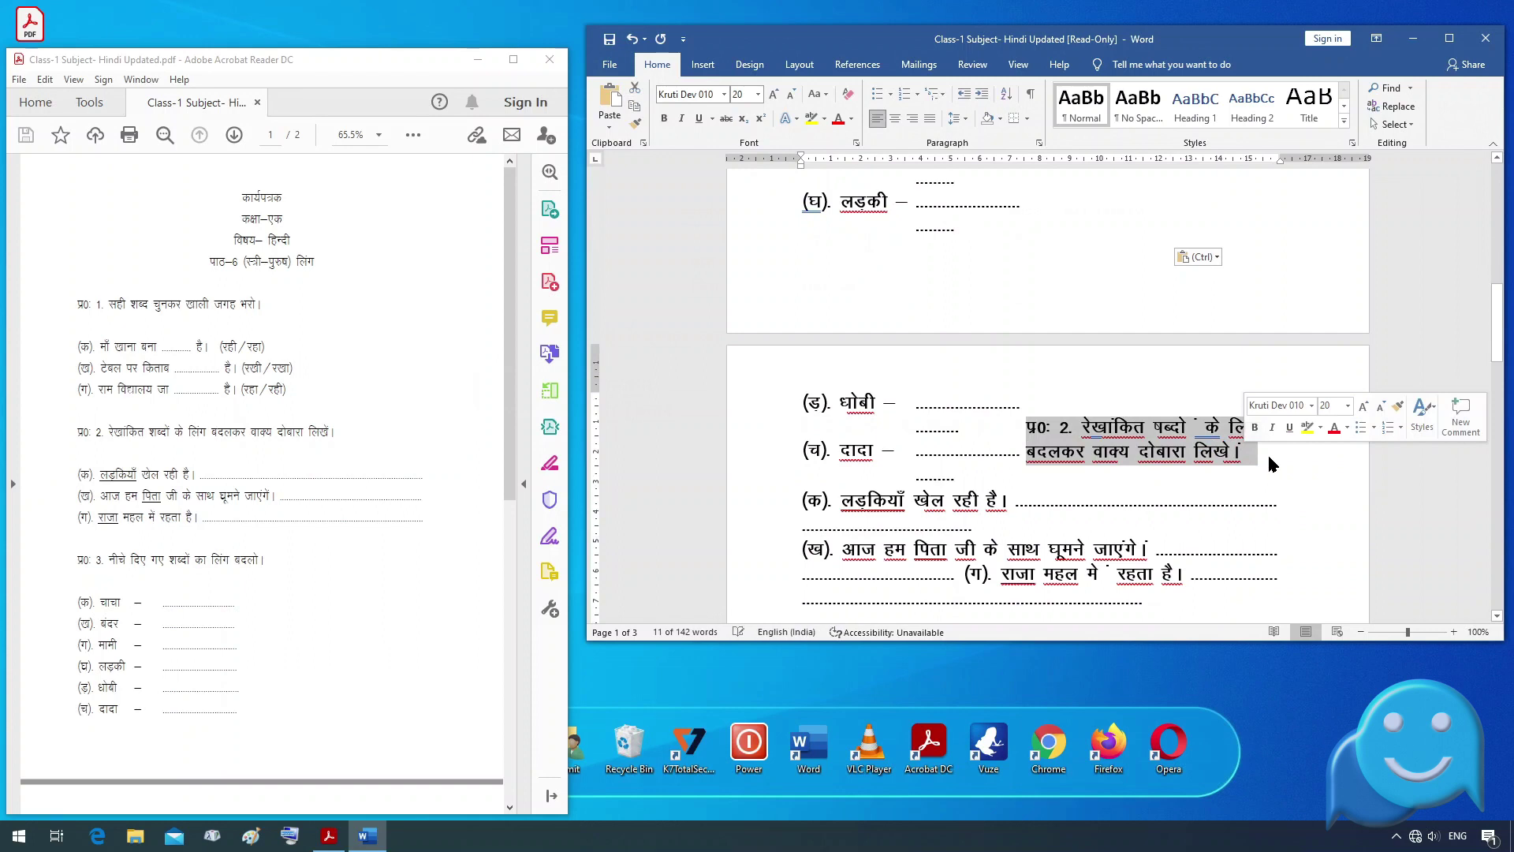
pyautogui.hotkey('ctrl', 'x')
pyautogui.scroll(3, 986, 391)
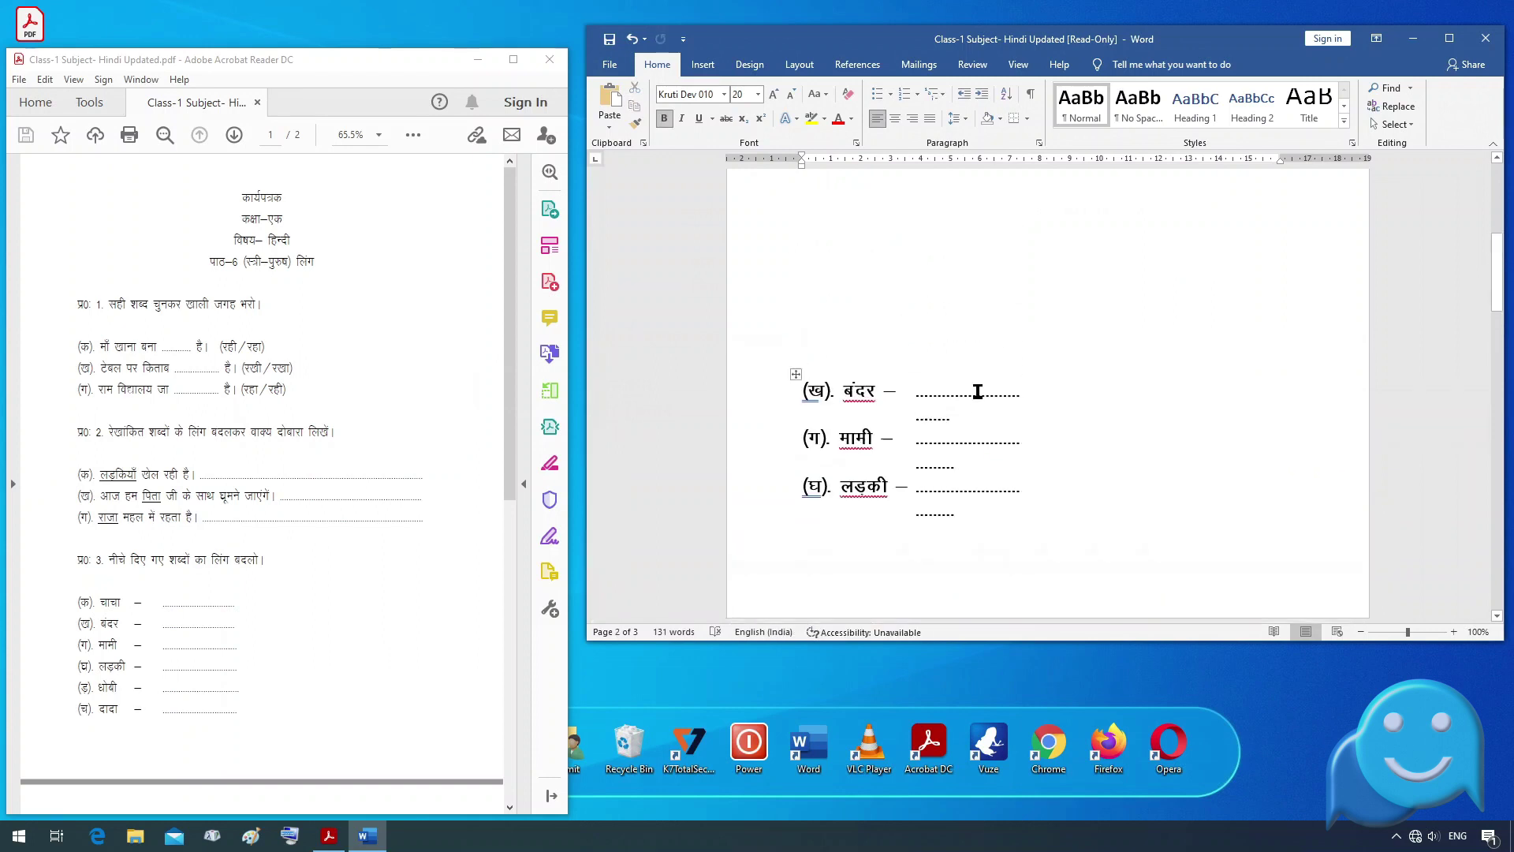
pyautogui.scroll(3, 978, 389)
pyautogui.click(889, 322)
pyautogui.press('Return')
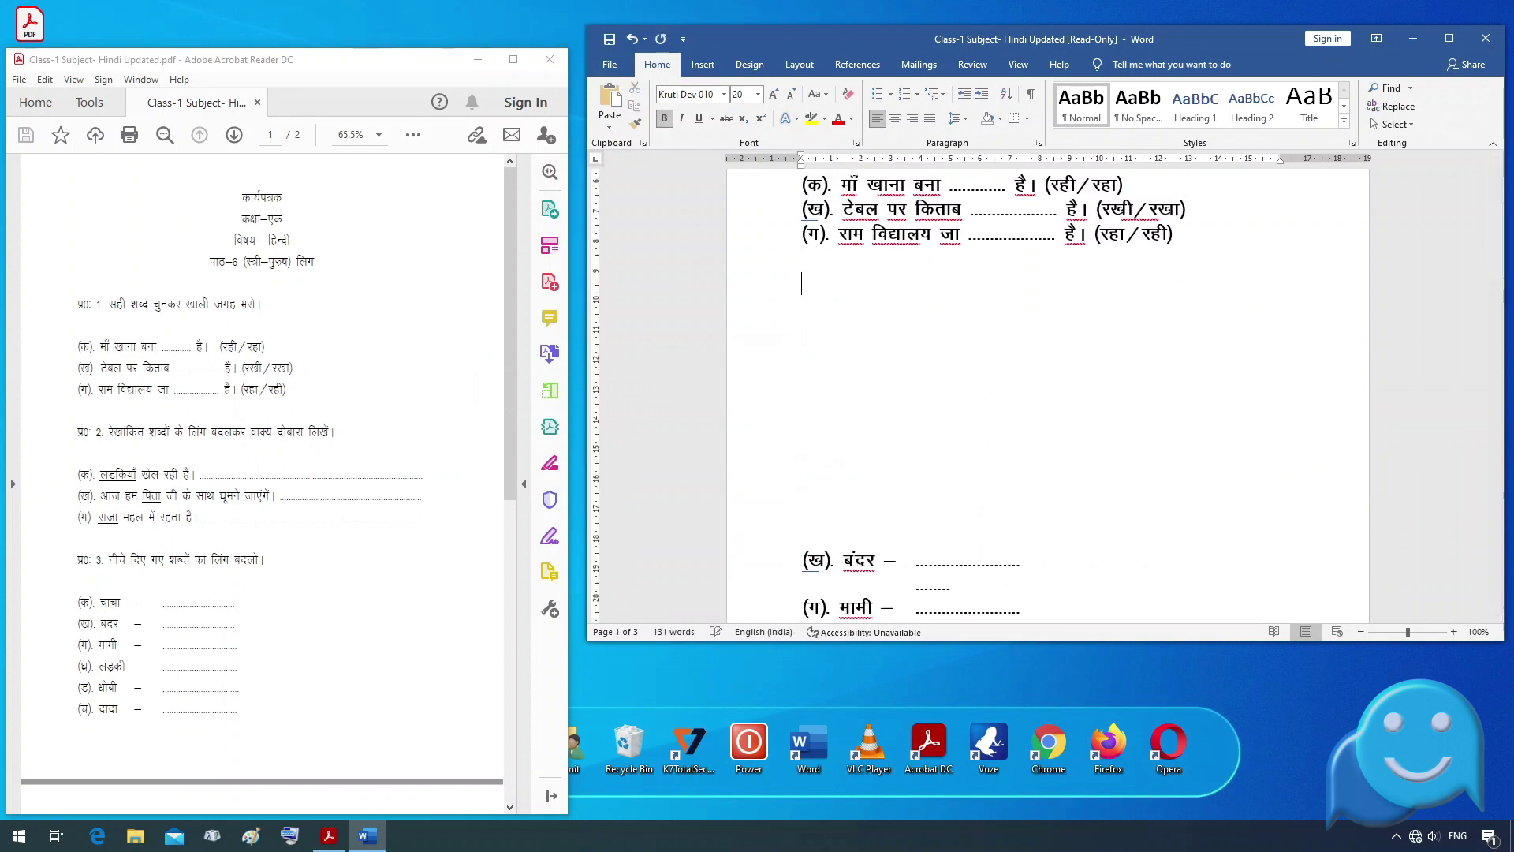
pyautogui.hotkey('ctrl', 'v')
# - Move the three question 2 sentences up under the प्र0: 2 heading
pyautogui.scroll(-3, 899, 331)
pyautogui.scroll(-3, 909, 347)
pyautogui.scroll(-3, 909, 348)
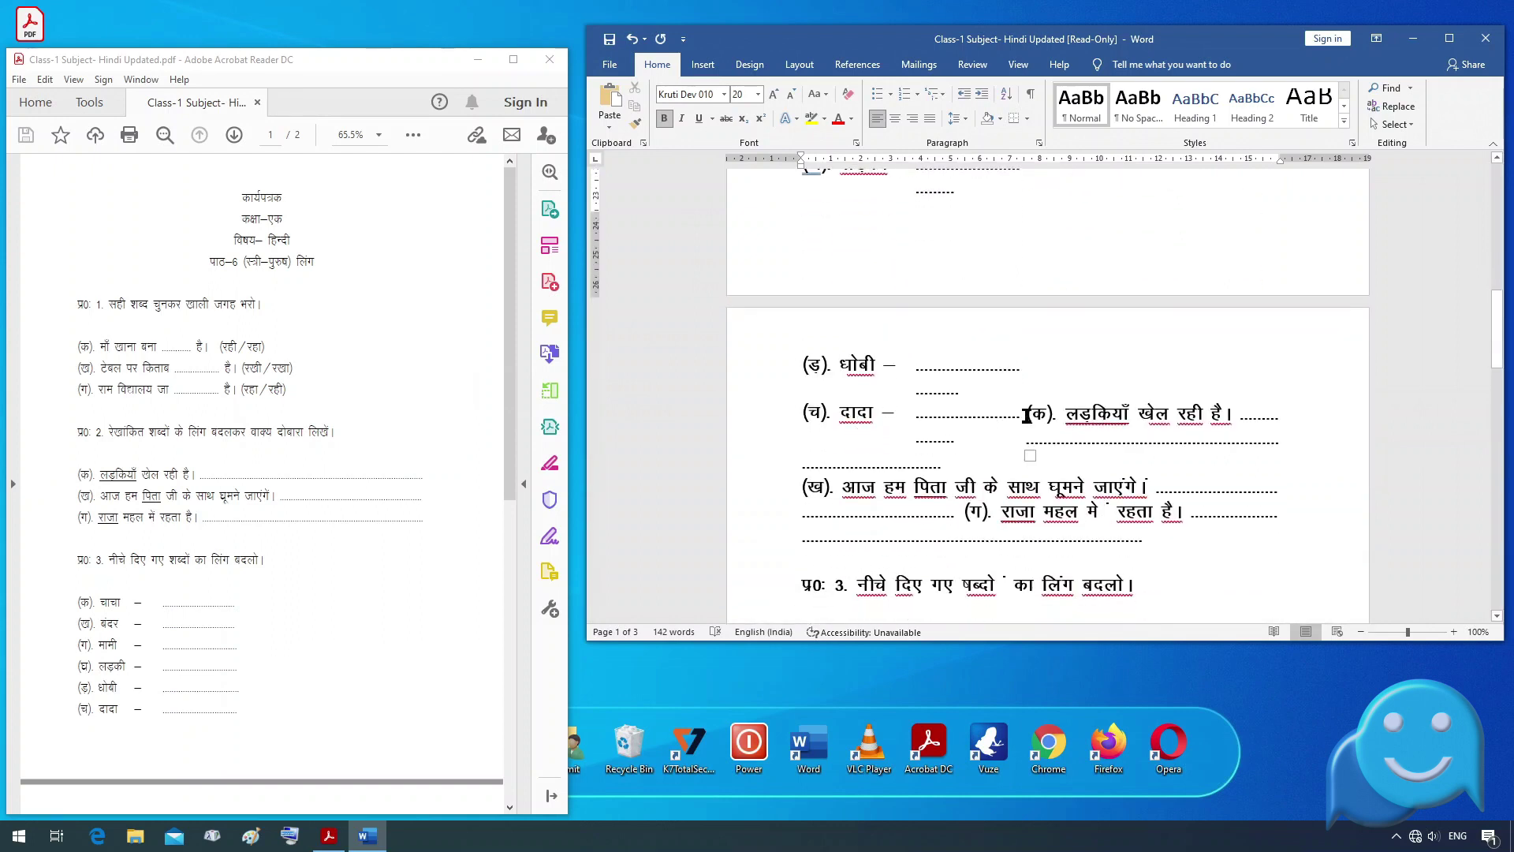
pyautogui.moveTo(1027, 416); pyautogui.dragTo(1160, 537)
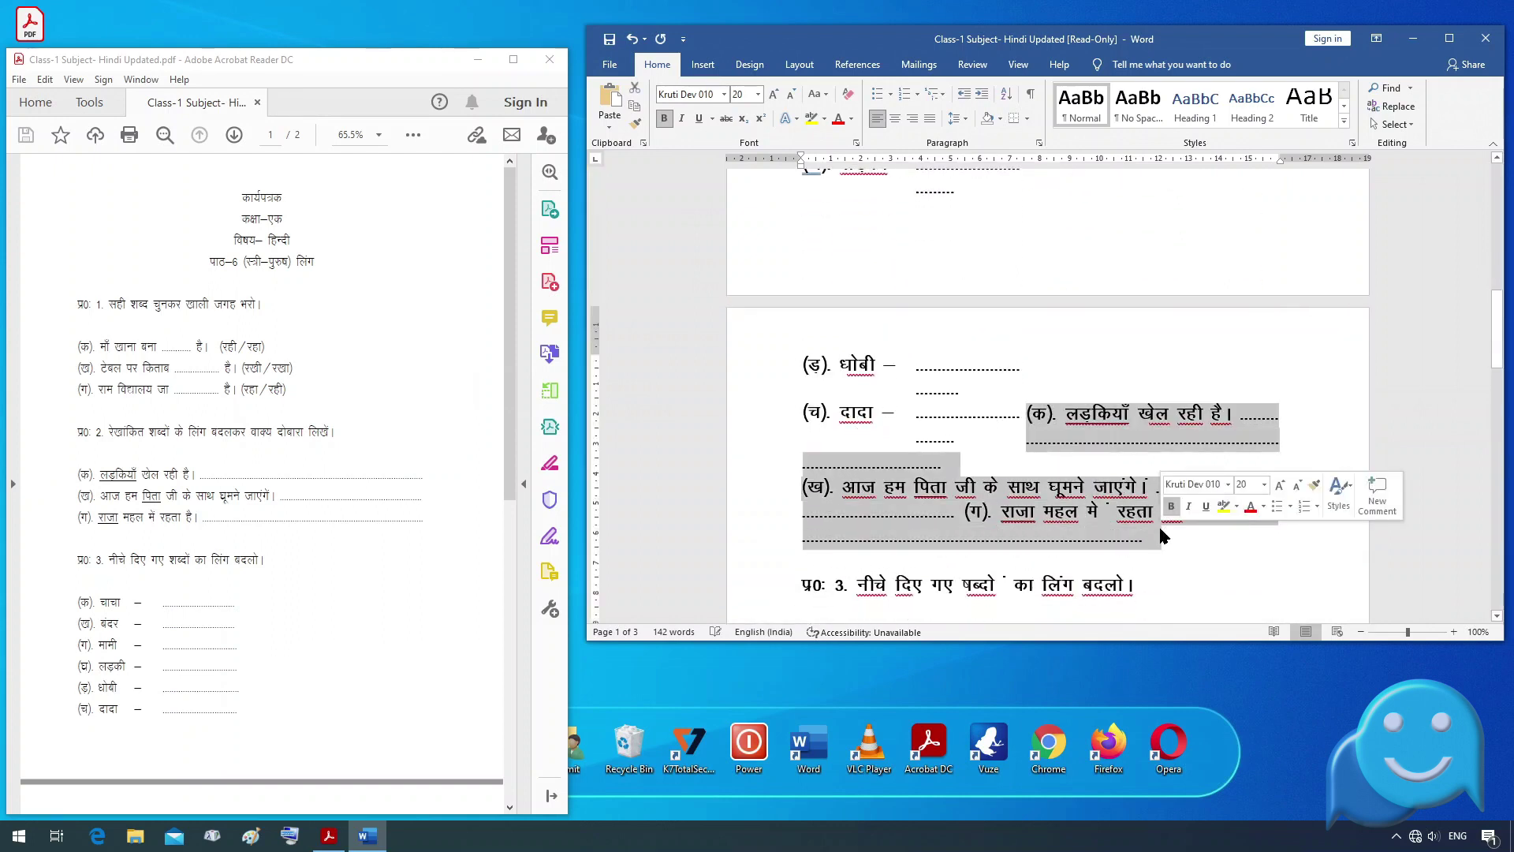
pyautogui.hotkey('ctrl', 'x')
pyautogui.scroll(5, 940, 433)
pyautogui.scroll(3, 906, 382)
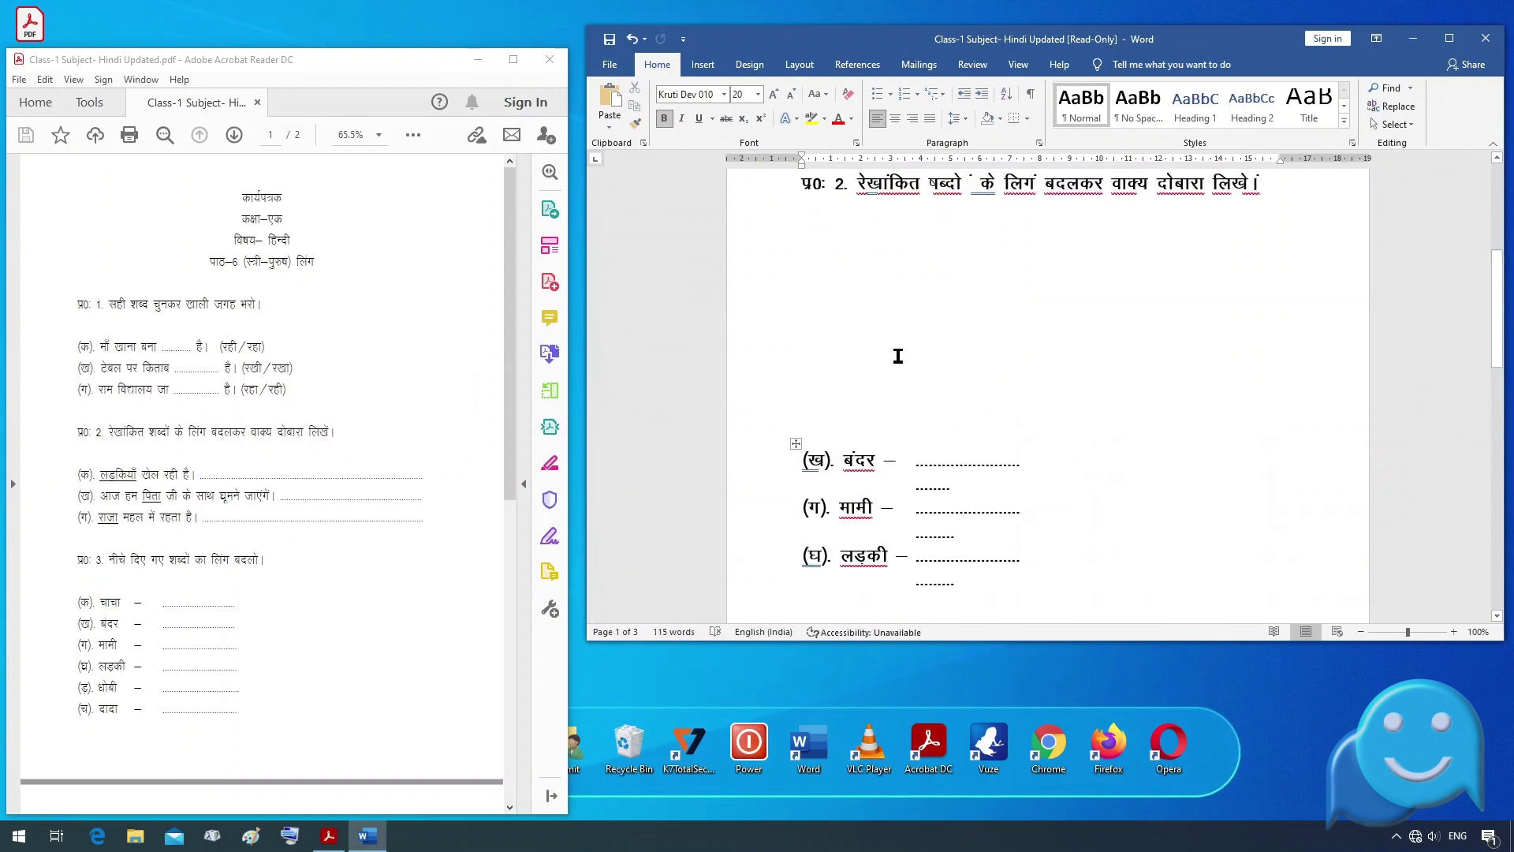
pyautogui.scroll(3, 898, 356)
pyautogui.hotkey('ctrl', 'v')
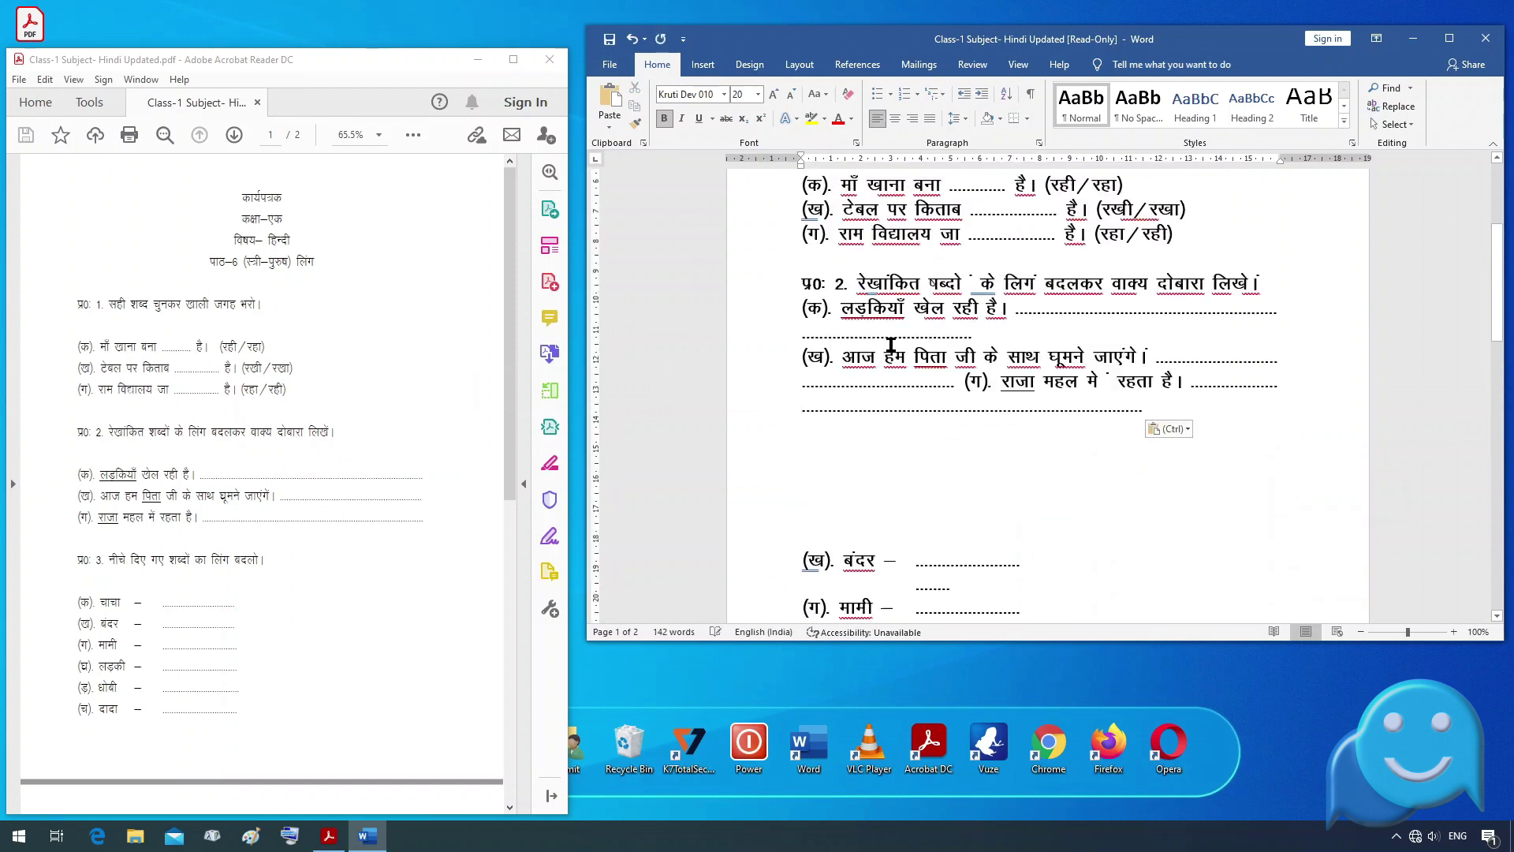
# - Trim extra answer dots so sentences (क), (ख) and (ग) each fit one line
pyautogui.press('Escape')
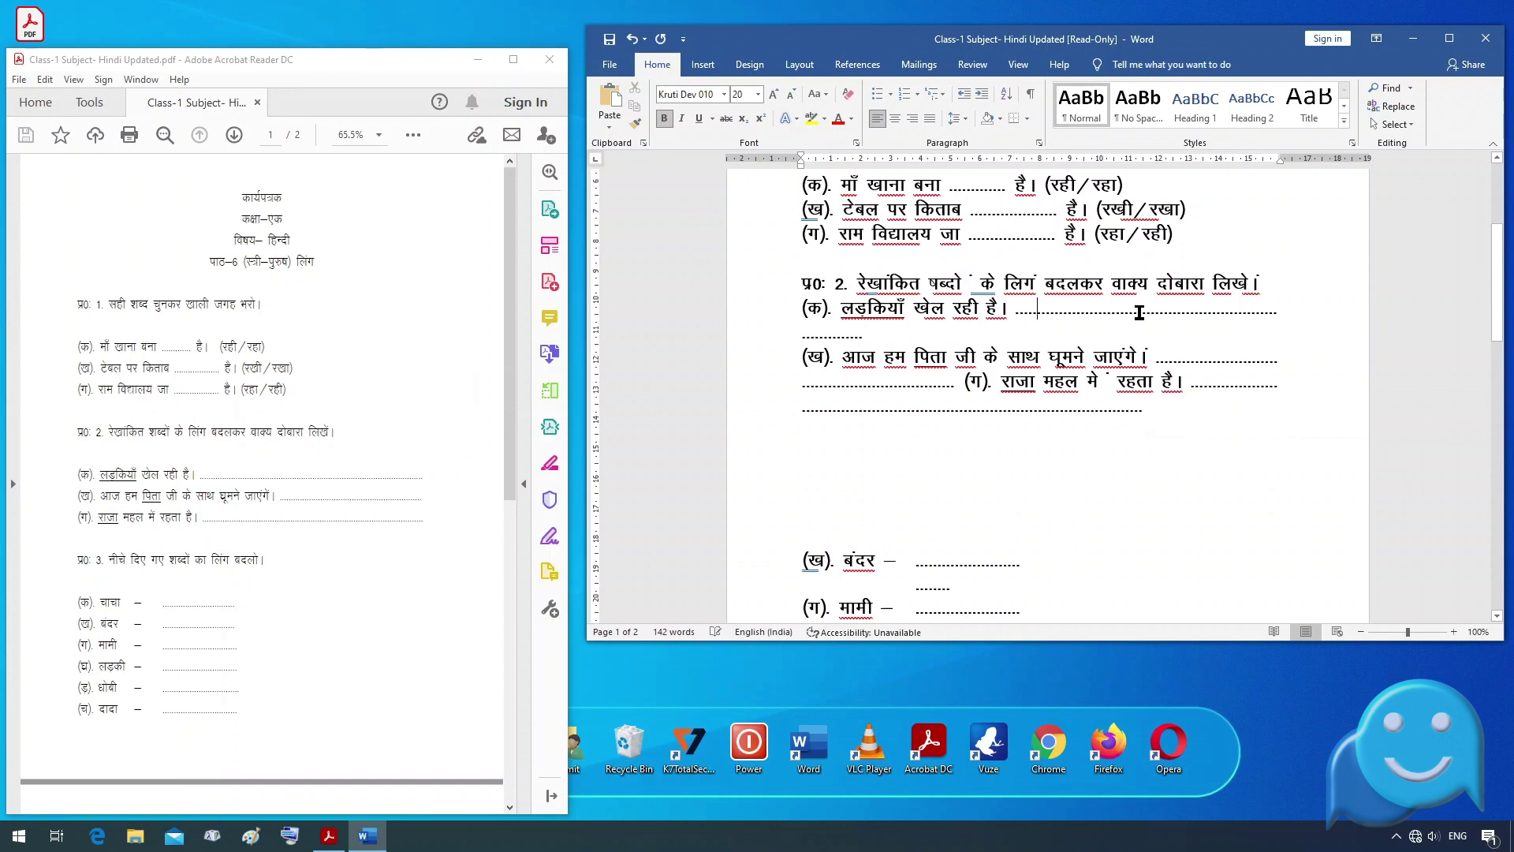
pyautogui.press('Delete')
pyautogui.press('Delete')
pyautogui.press('Delete')
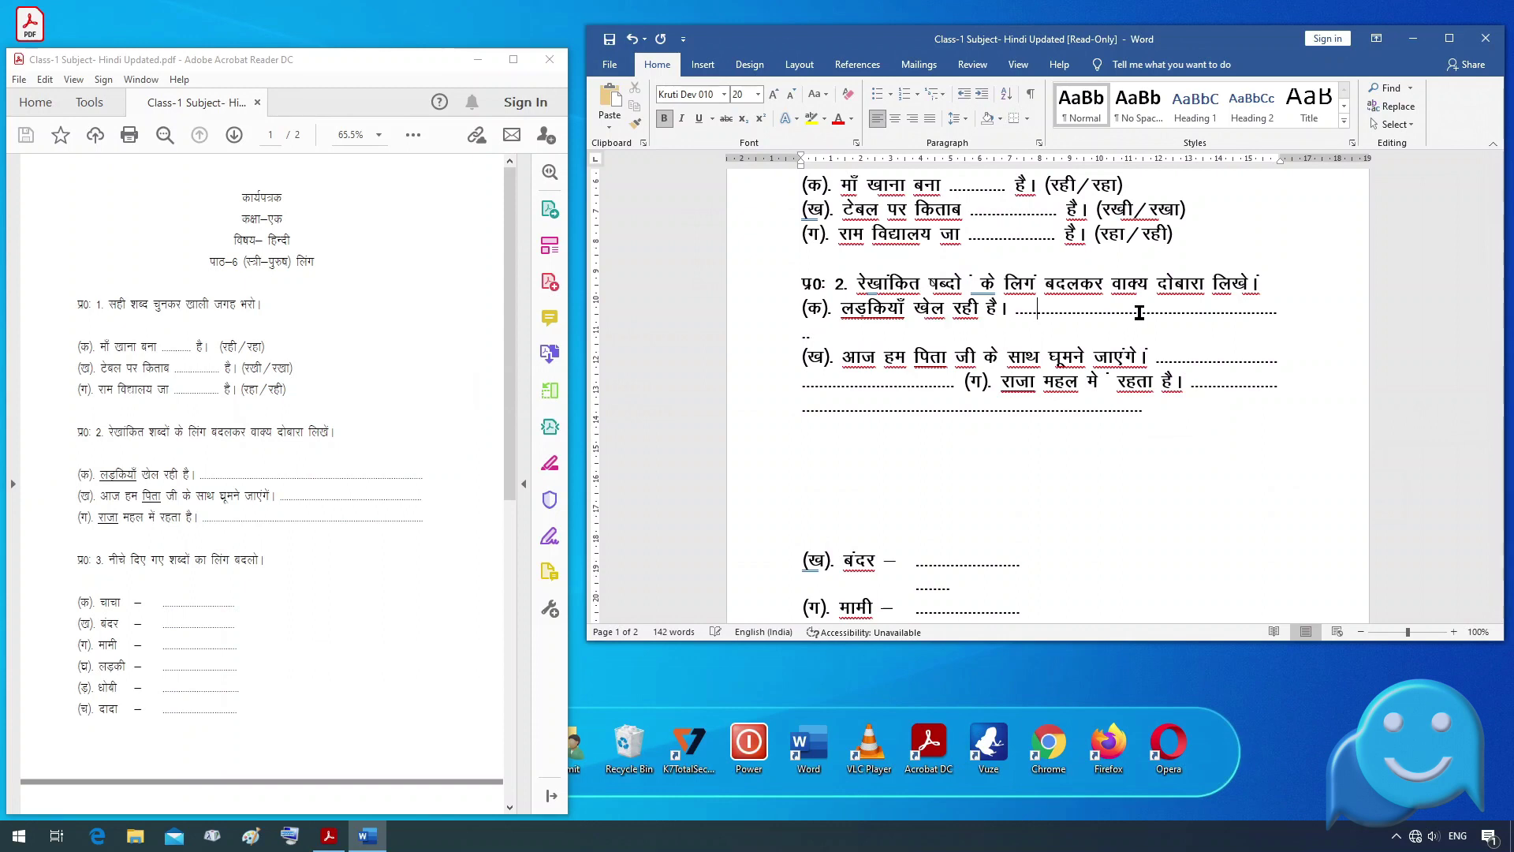
pyautogui.press('Delete')
pyautogui.press('Delete')
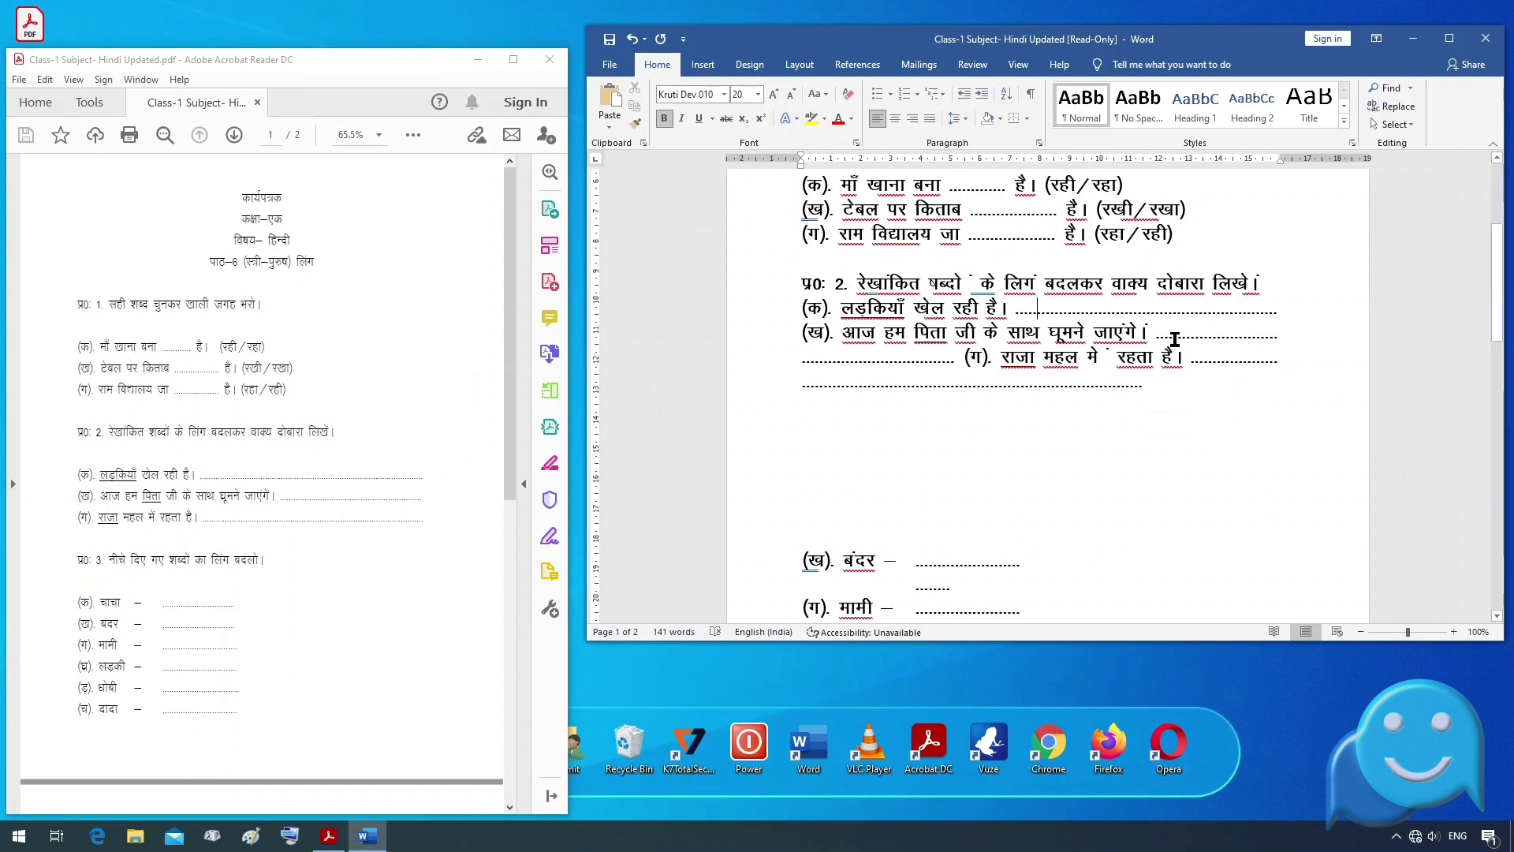
pyautogui.press('Delete')
pyautogui.press('Delete')
pyautogui.press('Delete')
pyautogui.press('Delete')
pyautogui.press('Delete')
pyautogui.press('Delete')
pyautogui.press('Delete')
pyautogui.press('Delete')
pyautogui.press('Delete')
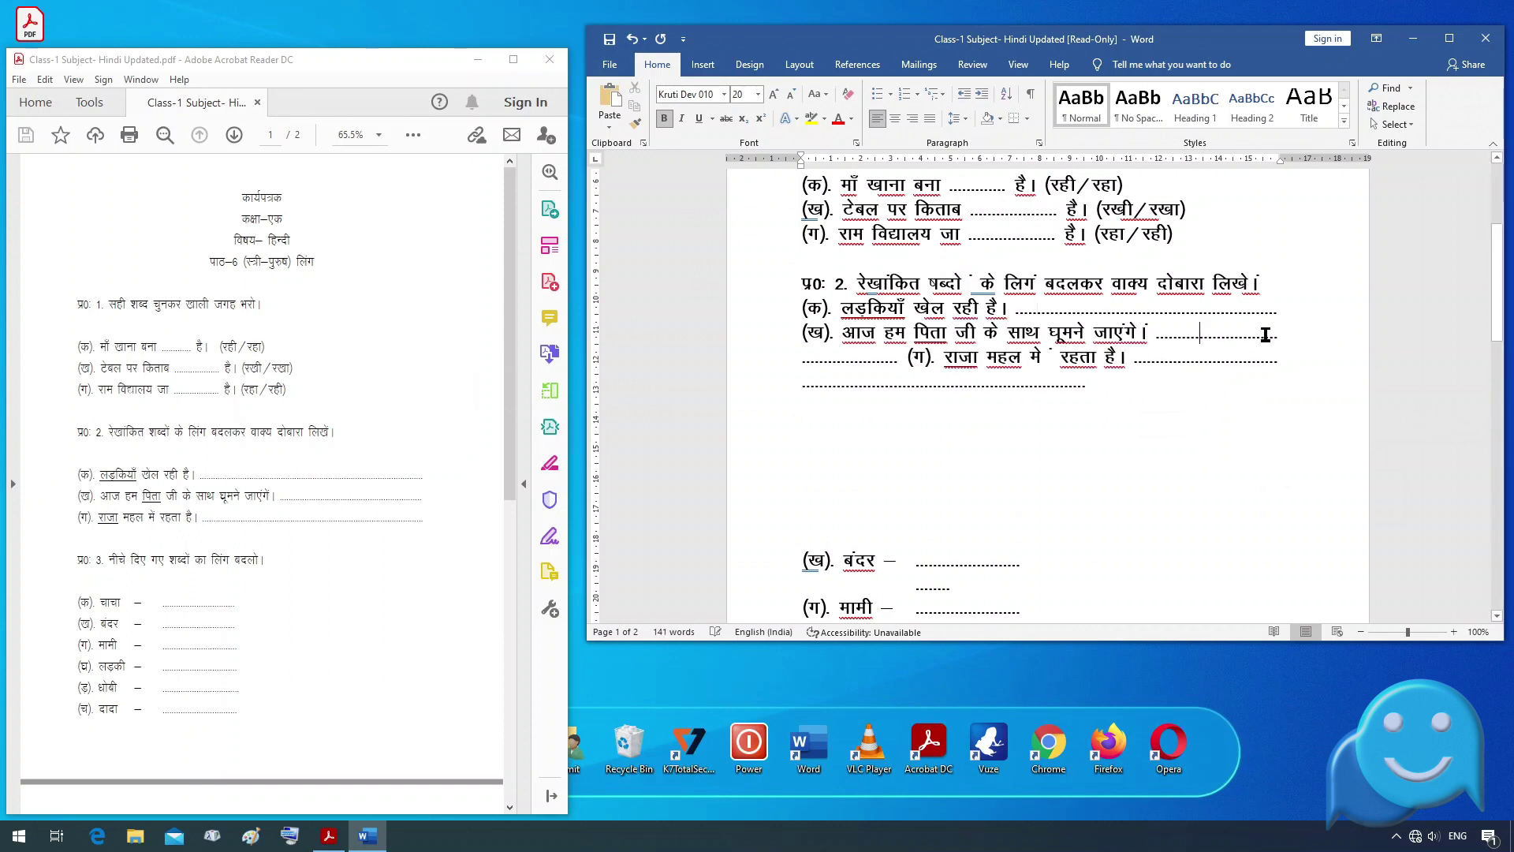
pyautogui.press('Delete')
pyautogui.press('Delete')
pyautogui.press('Delete')
pyautogui.press('Delete')
pyautogui.press('Delete')
pyautogui.press('Delete')
pyautogui.press('Delete')
pyautogui.press('Delete')
pyautogui.press('Delete')
pyautogui.press('Delete')
pyautogui.press('Delete')
pyautogui.press('Delete')
pyautogui.press('Delete')
pyautogui.press('Delete')
pyautogui.press('Delete')
pyautogui.press('Delete')
pyautogui.press('Delete')
pyautogui.press('Delete')
pyautogui.press('Delete')
pyautogui.press('Delete')
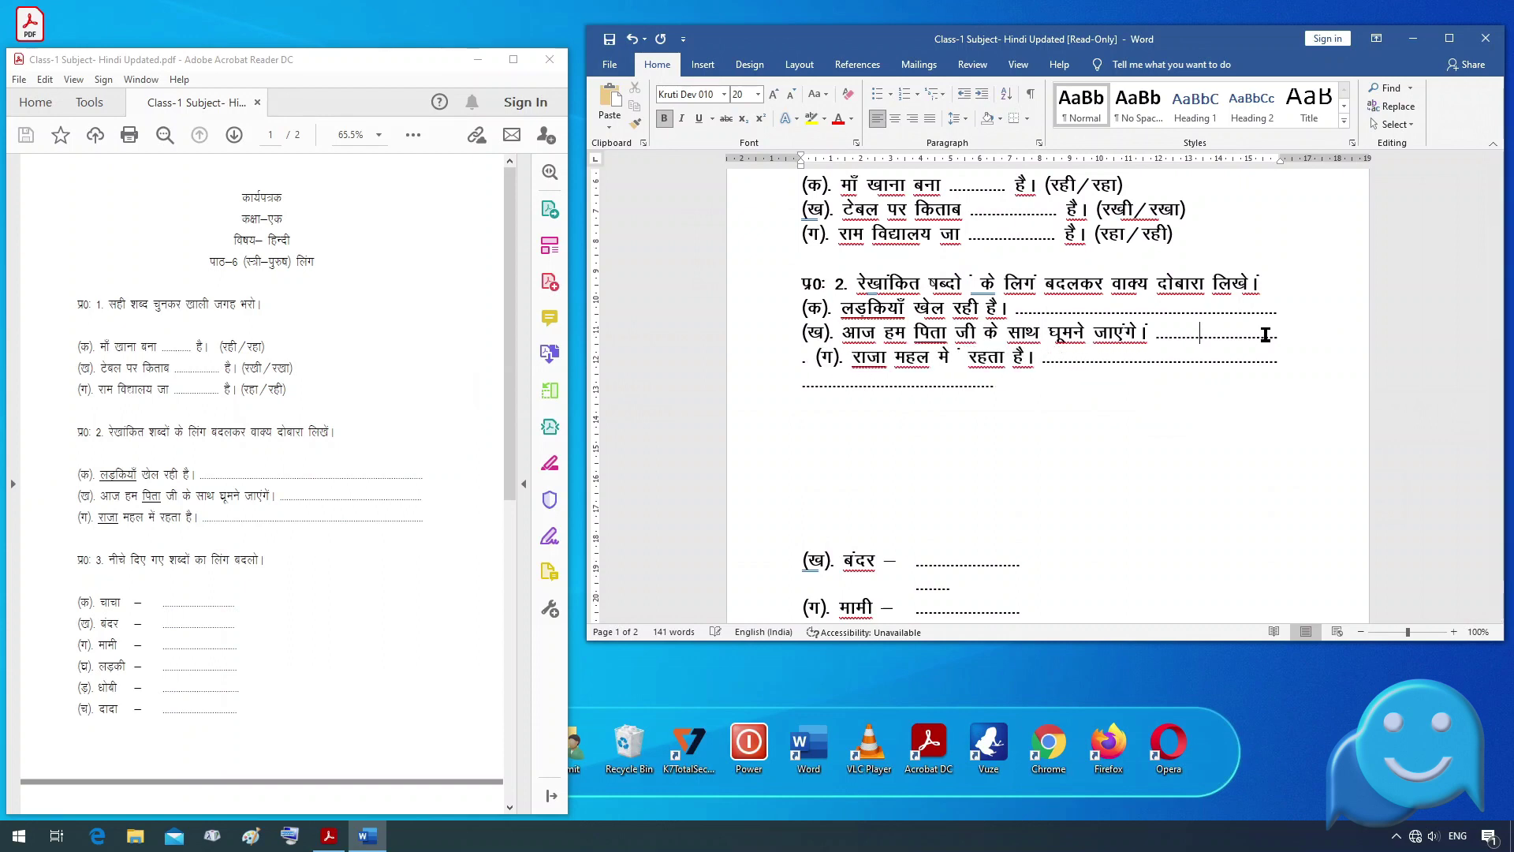
pyautogui.press('Delete')
pyautogui.press('Delete')
pyautogui.press('Delete')
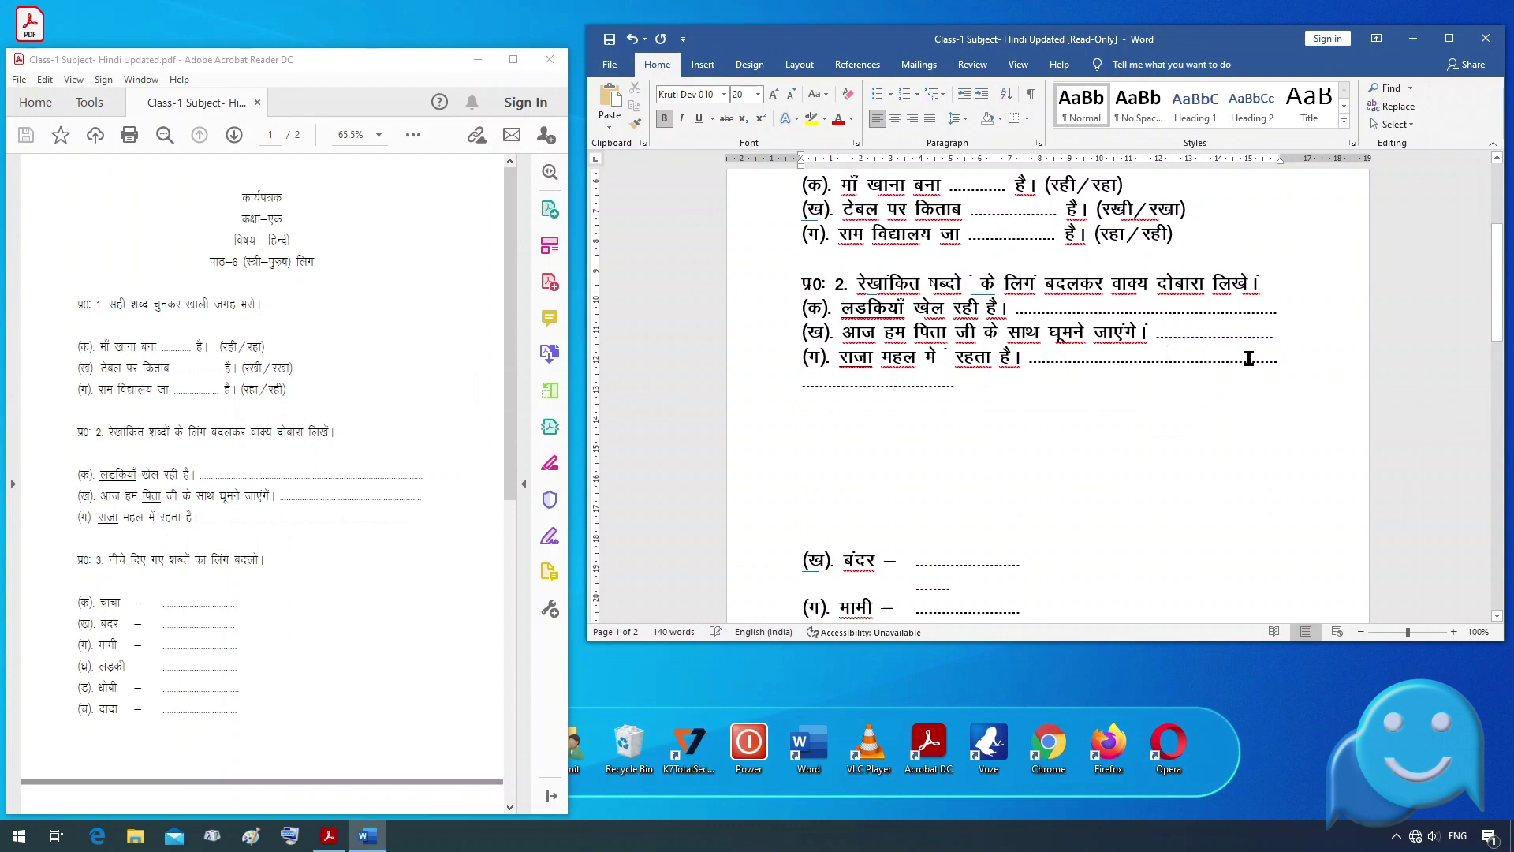
pyautogui.press('Delete')
pyautogui.press('Delete')
pyautogui.press('Delete')
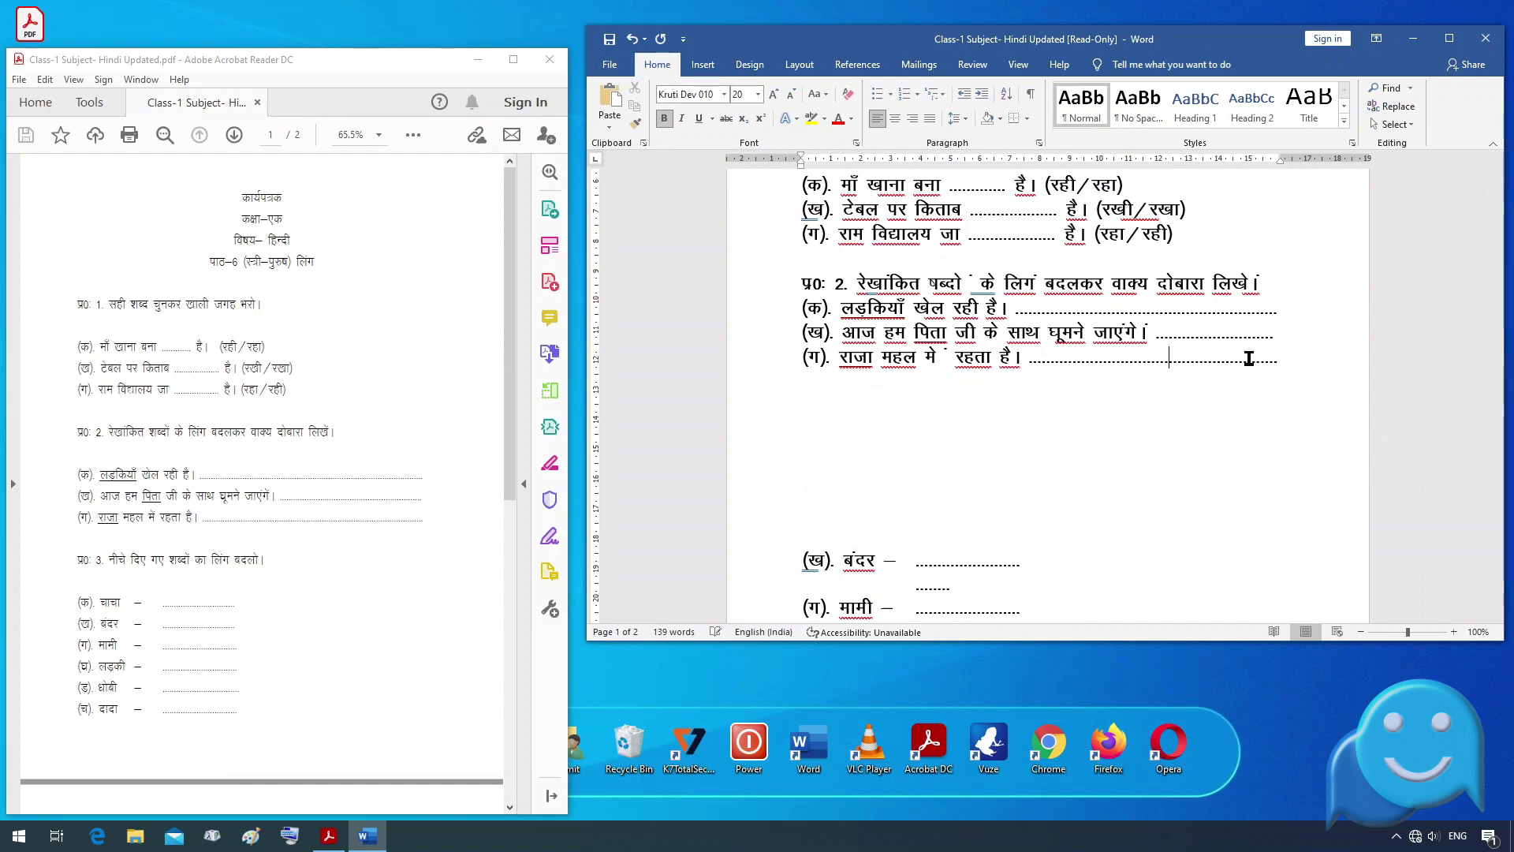
pyautogui.scroll(-5, 1249, 359)
pyautogui.tripleClick(1052, 425)
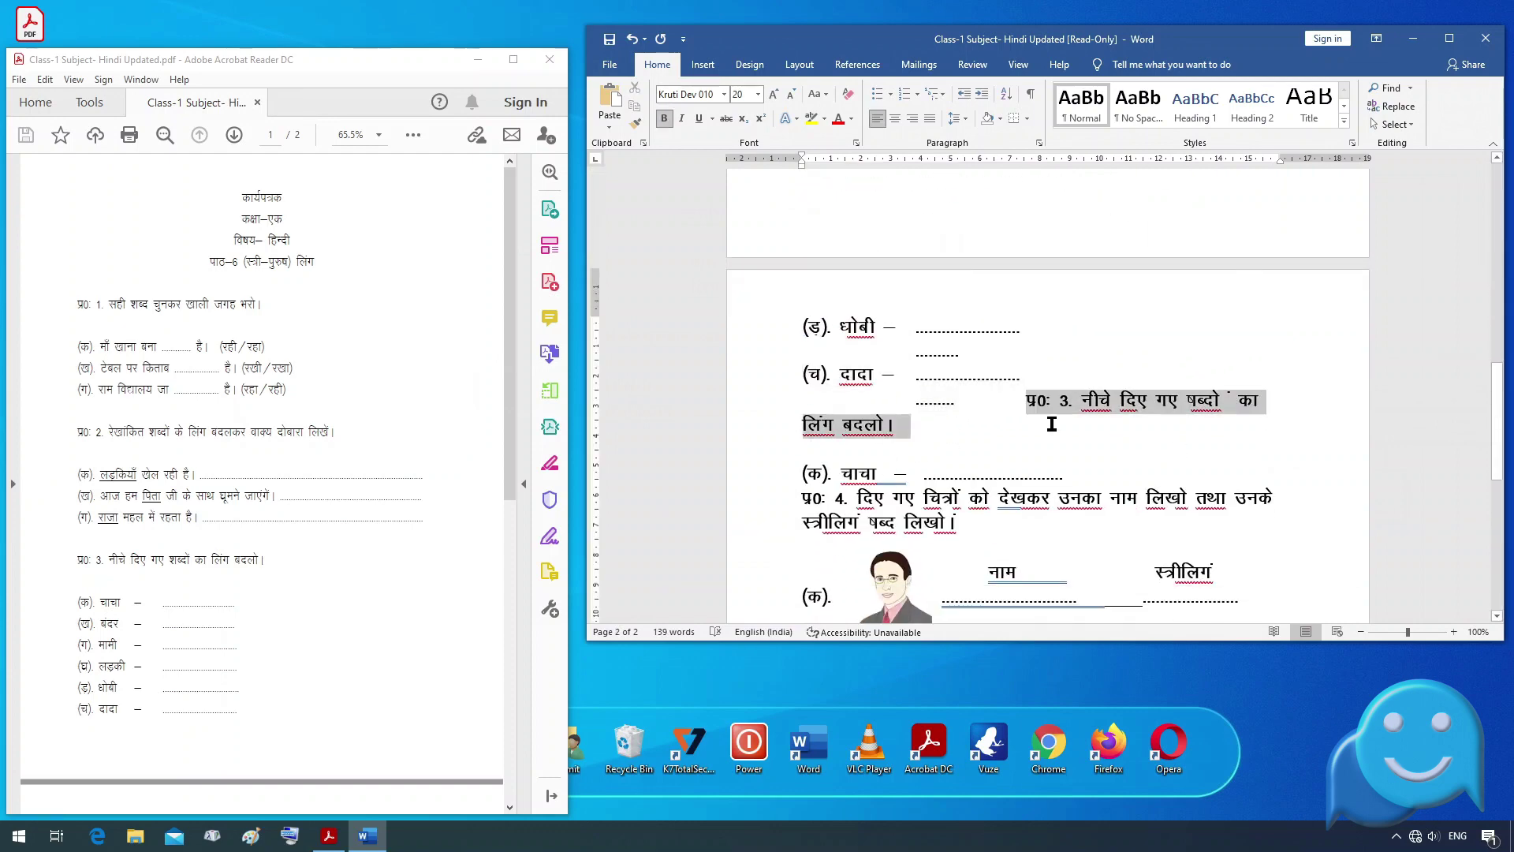
# - Move the प्र0: 3 heading onto page 1 below question 2
pyautogui.hotkey('ctrl', 'x')
pyautogui.scroll(5, 886, 307)
pyautogui.click(886, 308)
pyautogui.hotkey('ctrl', 'v')
# - Drag the word-list table up under the question 3 heading
pyautogui.scroll(-2, 886, 321)
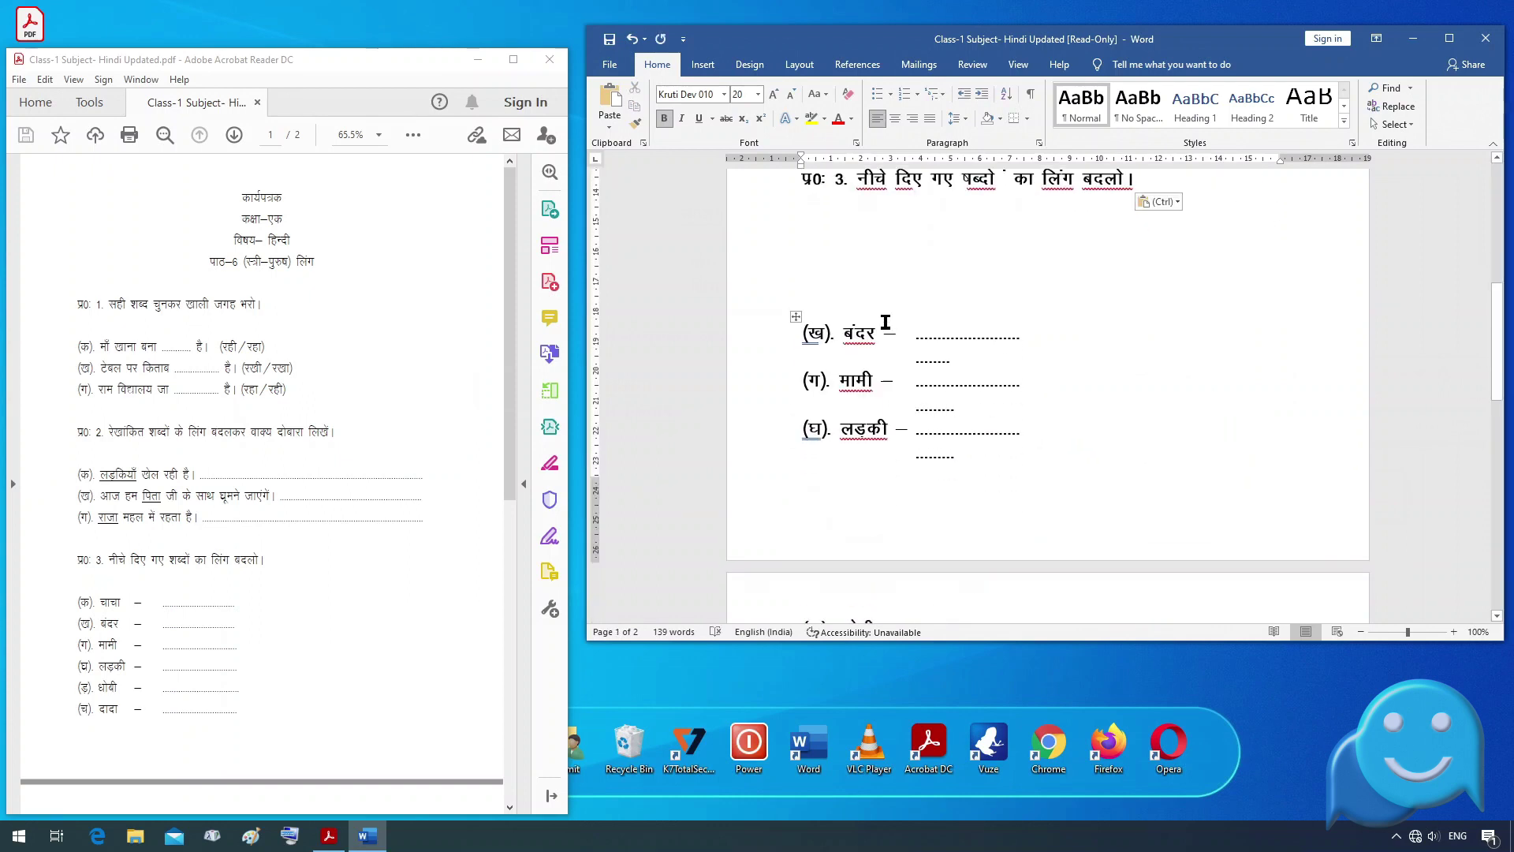
pyautogui.click(798, 318)
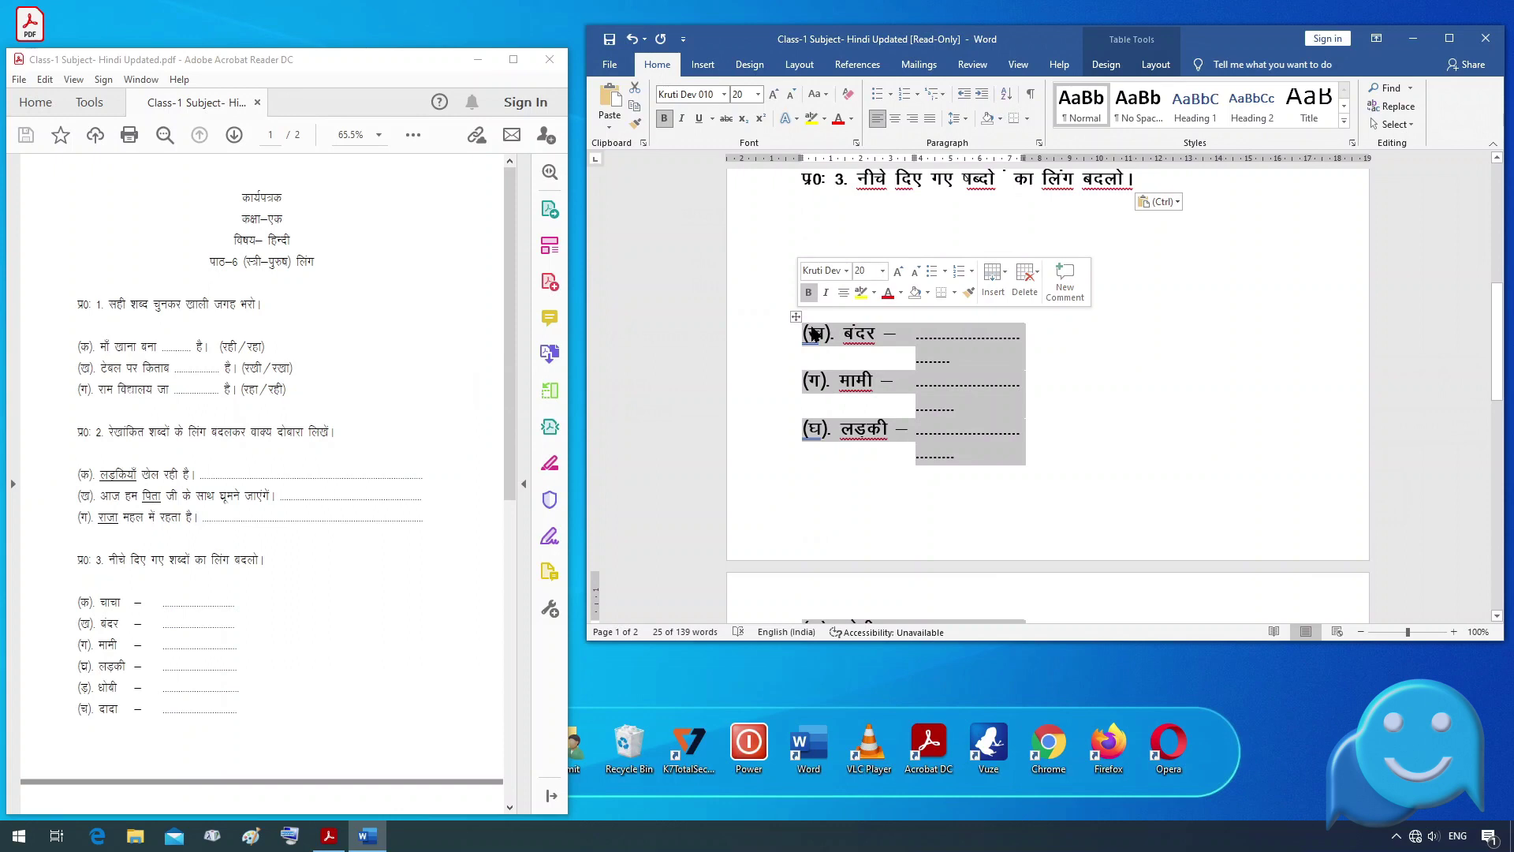
pyautogui.moveTo(797, 318); pyautogui.dragTo(799, 254)
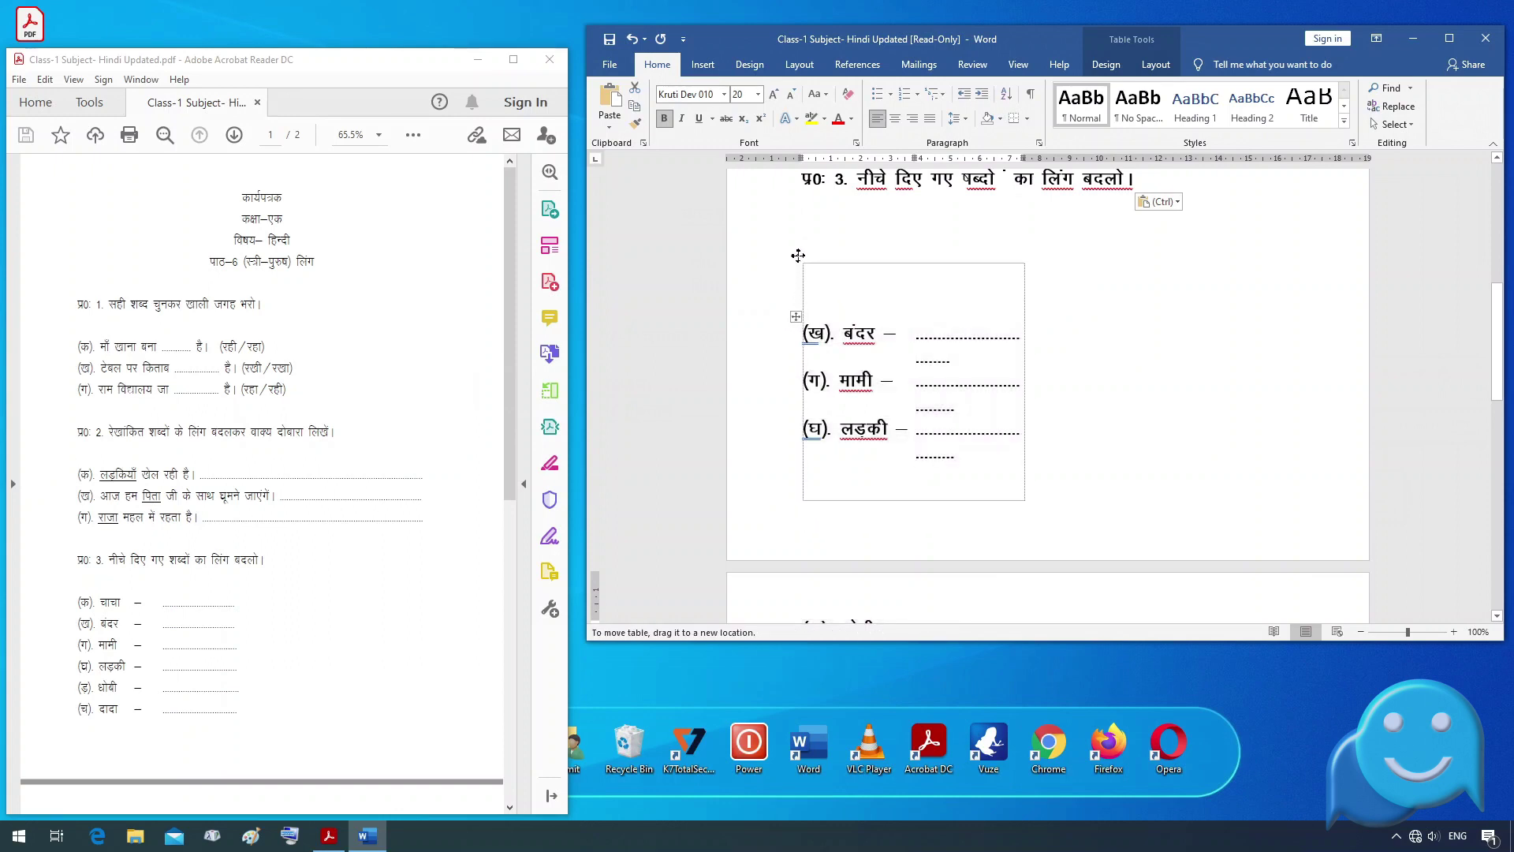
pyautogui.moveTo(798, 255); pyautogui.dragTo(798, 255)
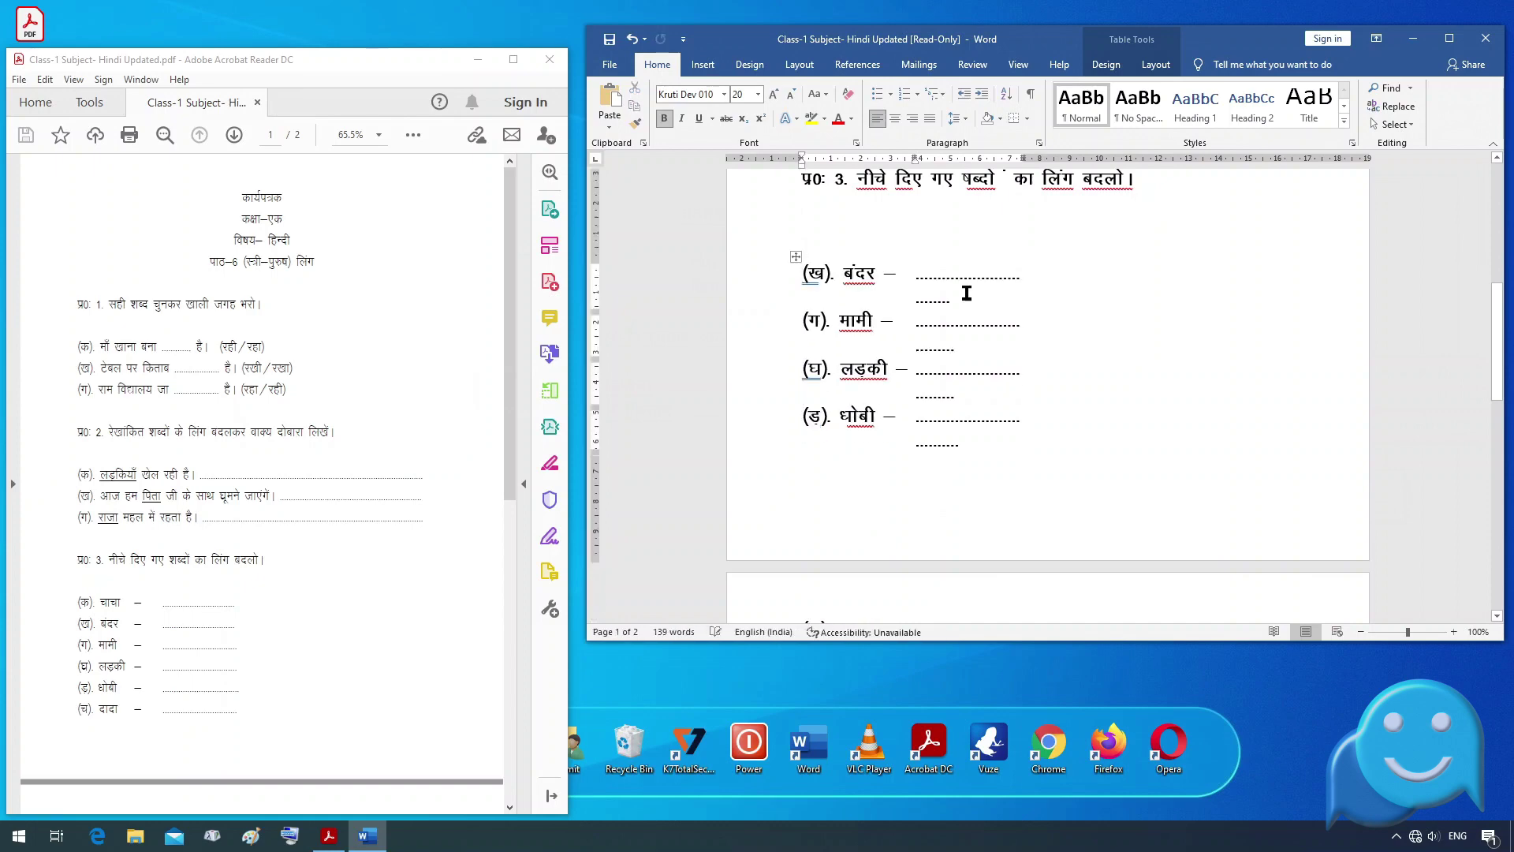
pyautogui.scroll(-3, 1025, 331)
pyautogui.scroll(-3, 1010, 352)
pyautogui.scroll(5, 813, 349)
# - Move the चाचा row to sit above row (ख)
pyautogui.moveTo(800, 443); pyautogui.dragTo(1033, 443)
pyautogui.hotkey('ctrl', 'x')
pyautogui.scroll(5, 838, 308)
pyautogui.click(838, 308)
pyautogui.hotkey('ctrl', 'v')
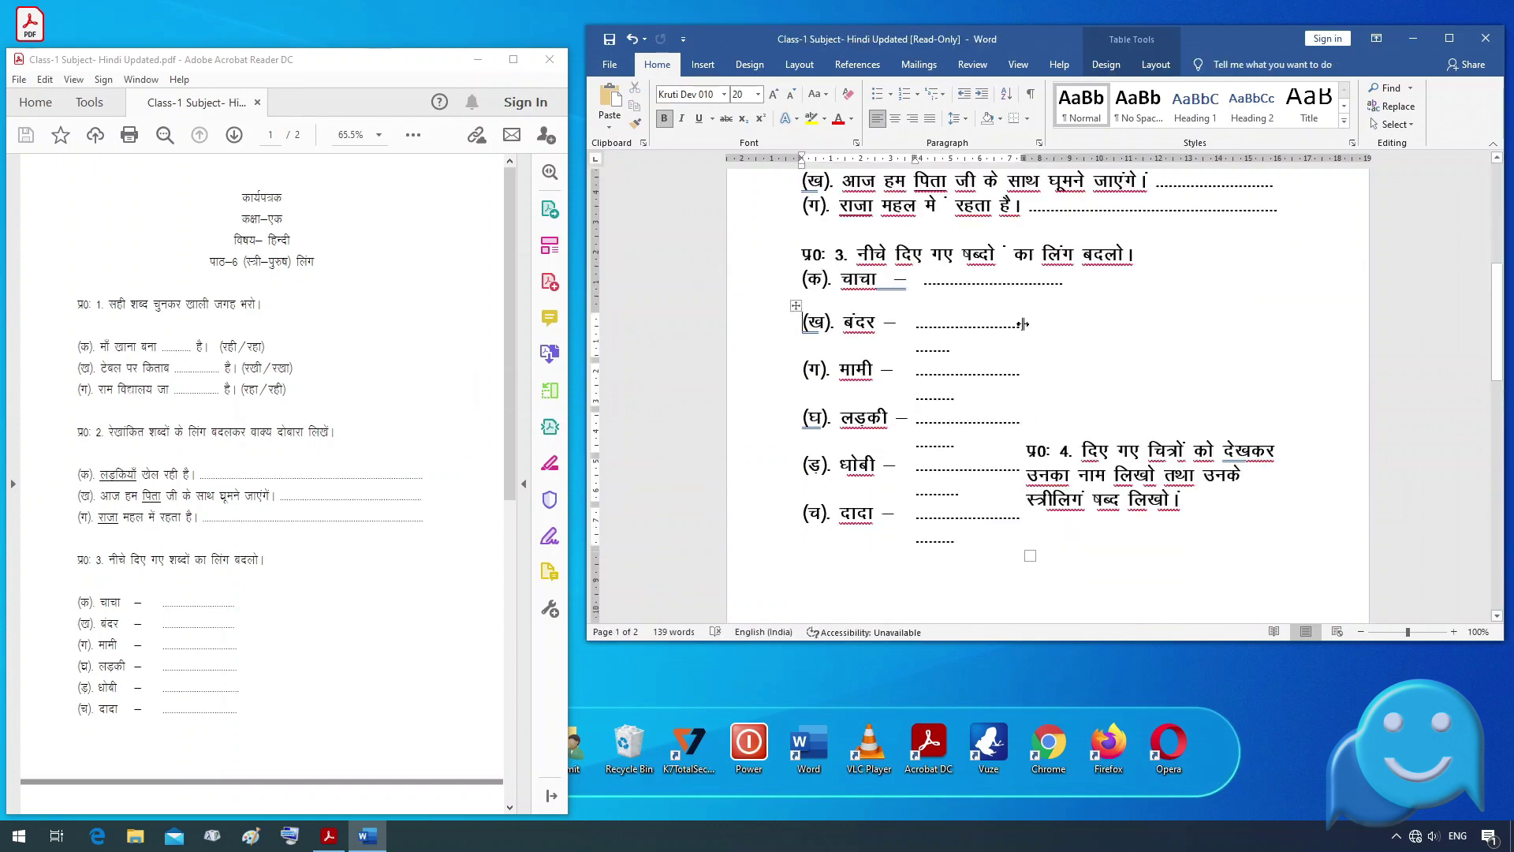
# - Delete the wrapped dots so rows (ख) through (च) stay on single lines
pyautogui.scroll(-3, 1026, 355)
pyautogui.scroll(3, 1025, 355)
pyautogui.moveTo(1028, 166); pyautogui.dragTo(1029, 166)
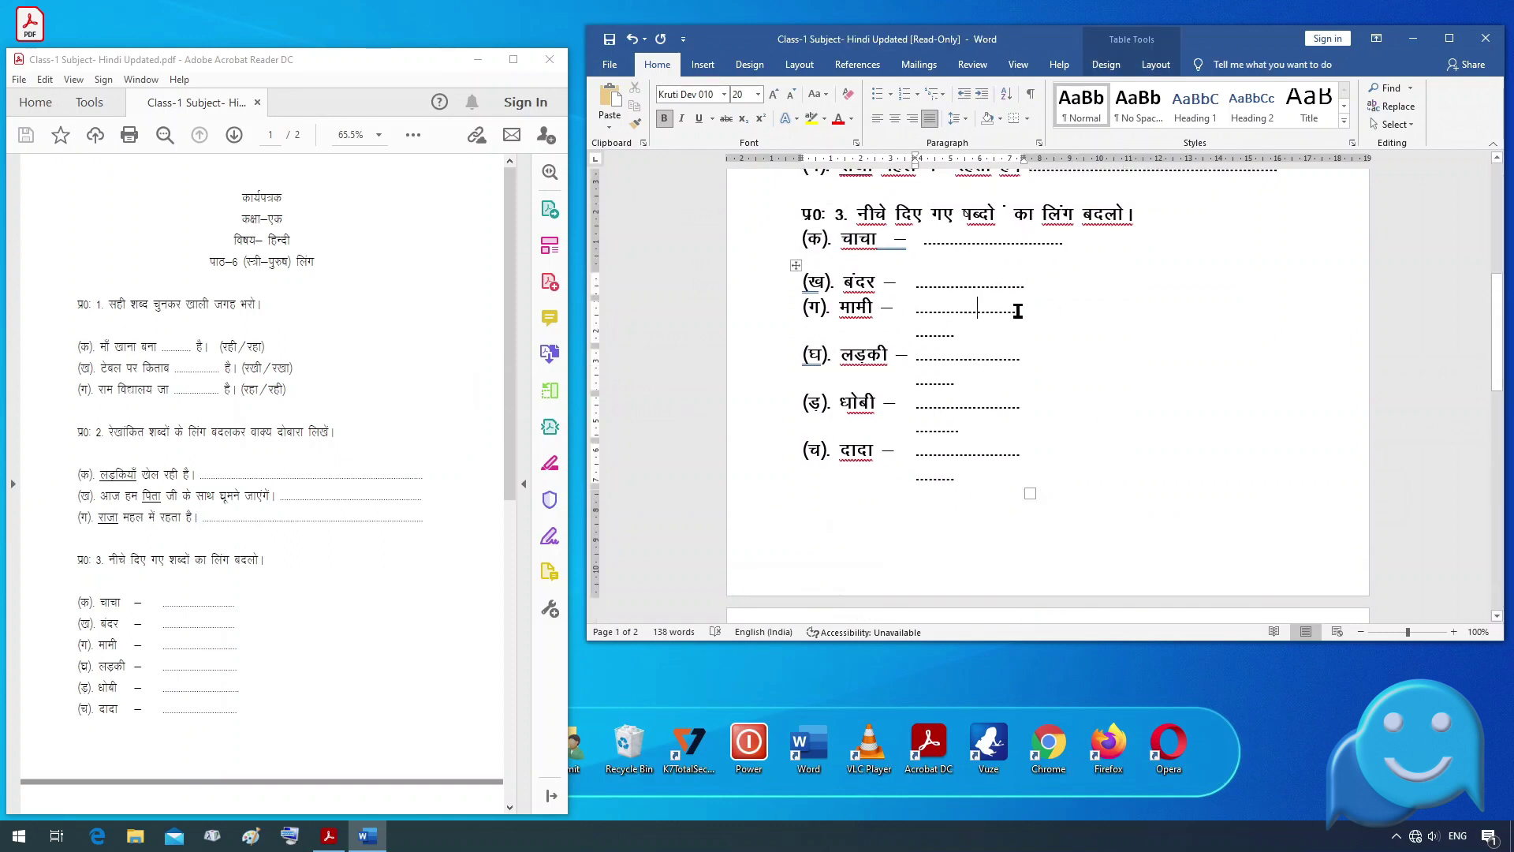
pyautogui.press('Delete')
pyautogui.moveTo(1026, 312); pyautogui.dragTo(1059, 311)
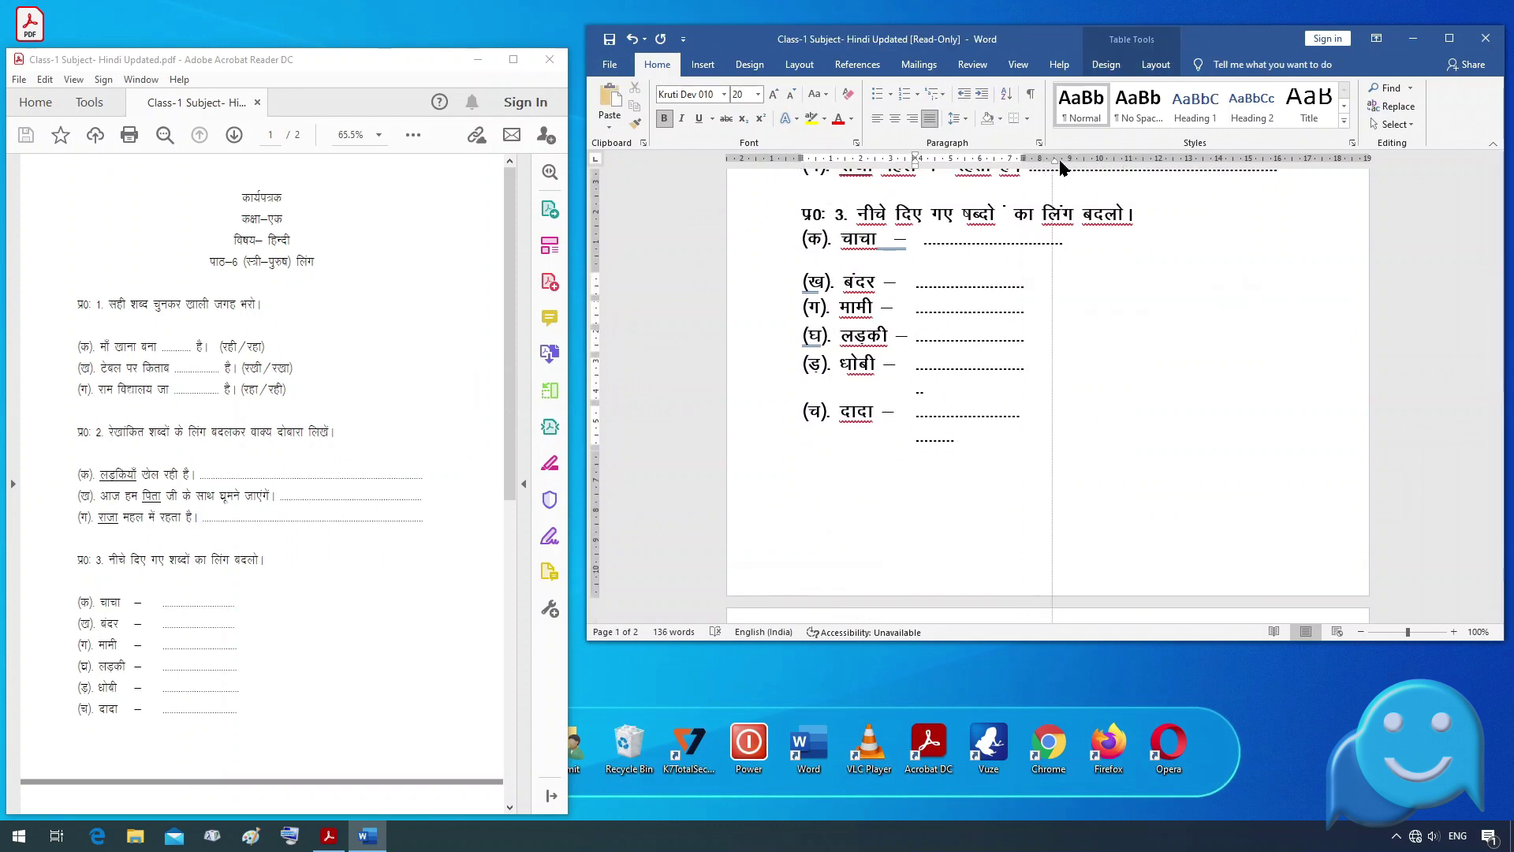
pyautogui.hotkey('ctrl', 'z')
# - Undo and redo the question 4 picture rearrangement
pyautogui.scroll(-10, 1102, 352)
pyautogui.click(869, 364)
pyautogui.hotkey('ctrl', 'z')
pyautogui.hotkey('ctrl', 'z')
pyautogui.hotkey('ctrl', 'z')
pyautogui.hotkey('ctrl', 'z')
pyautogui.hotkey('ctrl', 'y')
pyautogui.hotkey('ctrl', 'y')
pyautogui.hotkey('ctrl', 'y')
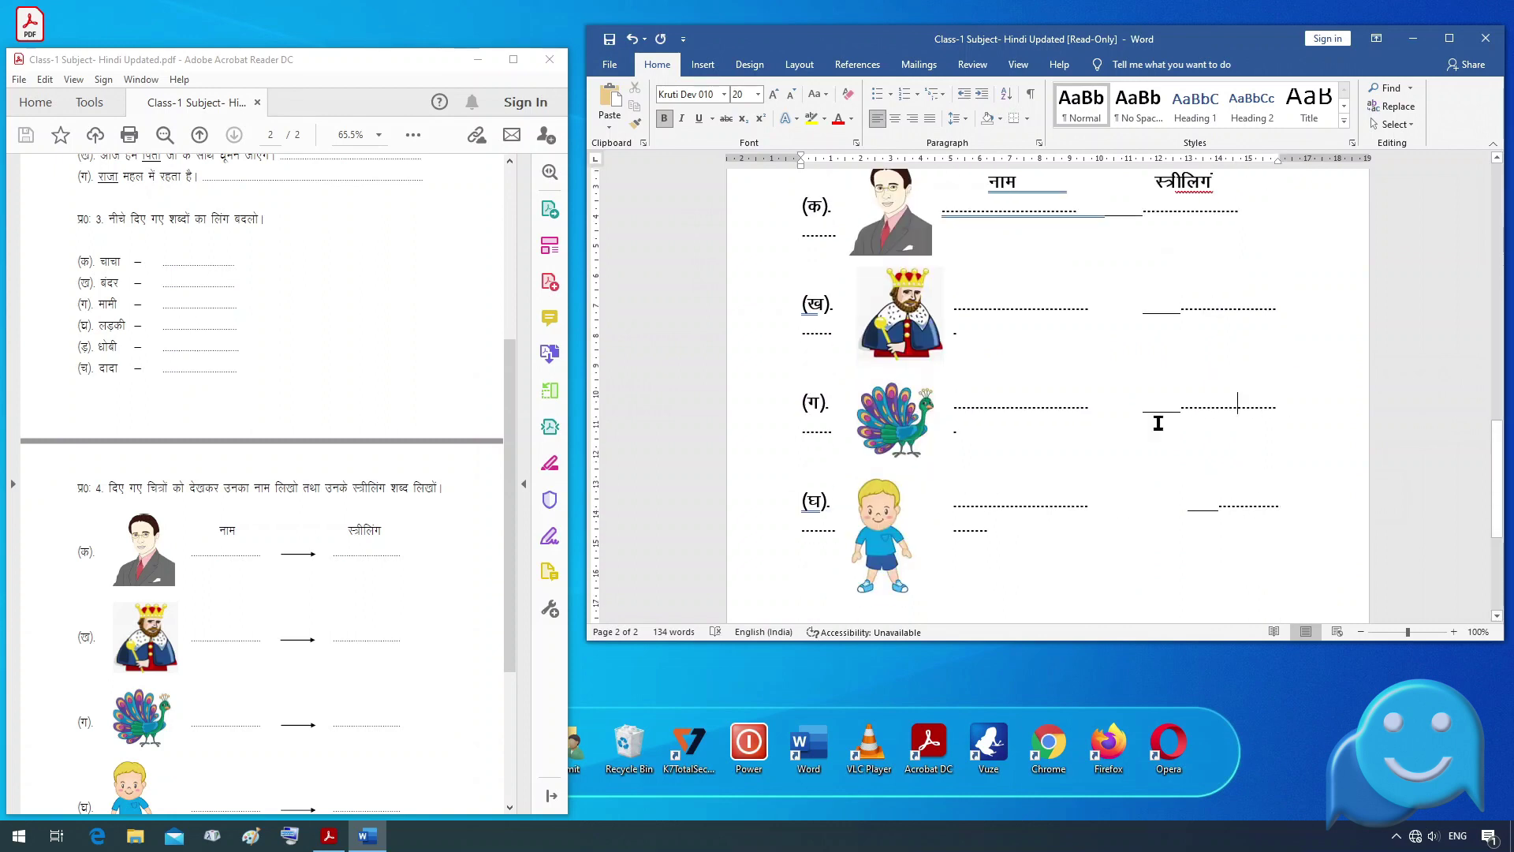
# - Join the wrapped dotted lines back into rows (क) through (घ) of question 4
pyautogui.click(1228, 341)
pyautogui.click(1239, 245)
pyautogui.press('Delete')
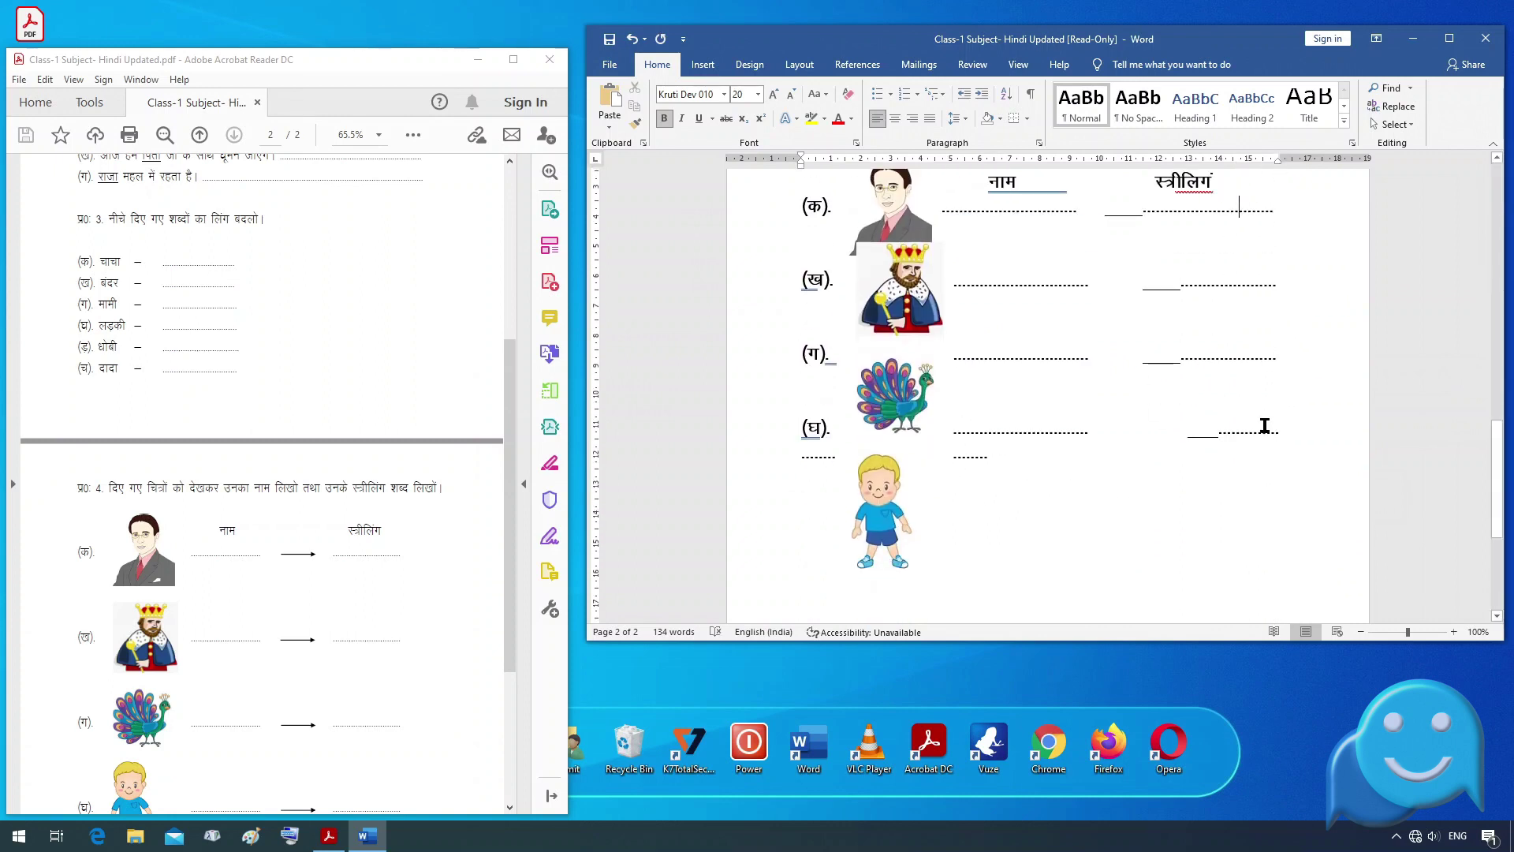
pyautogui.scroll(1, 1008, 494)
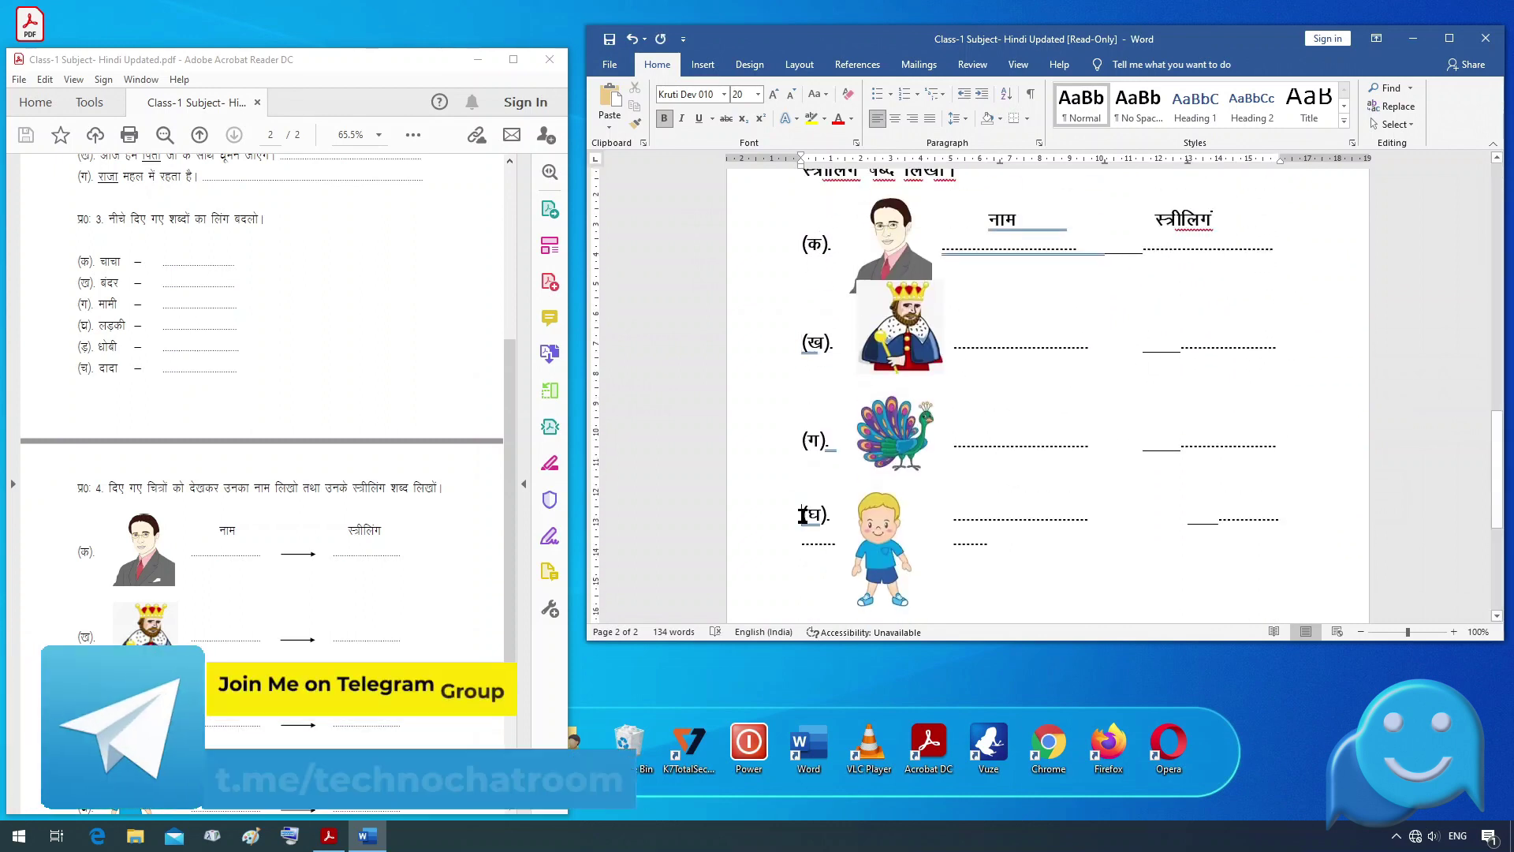
pyautogui.hotkey('ctrl', 'y')
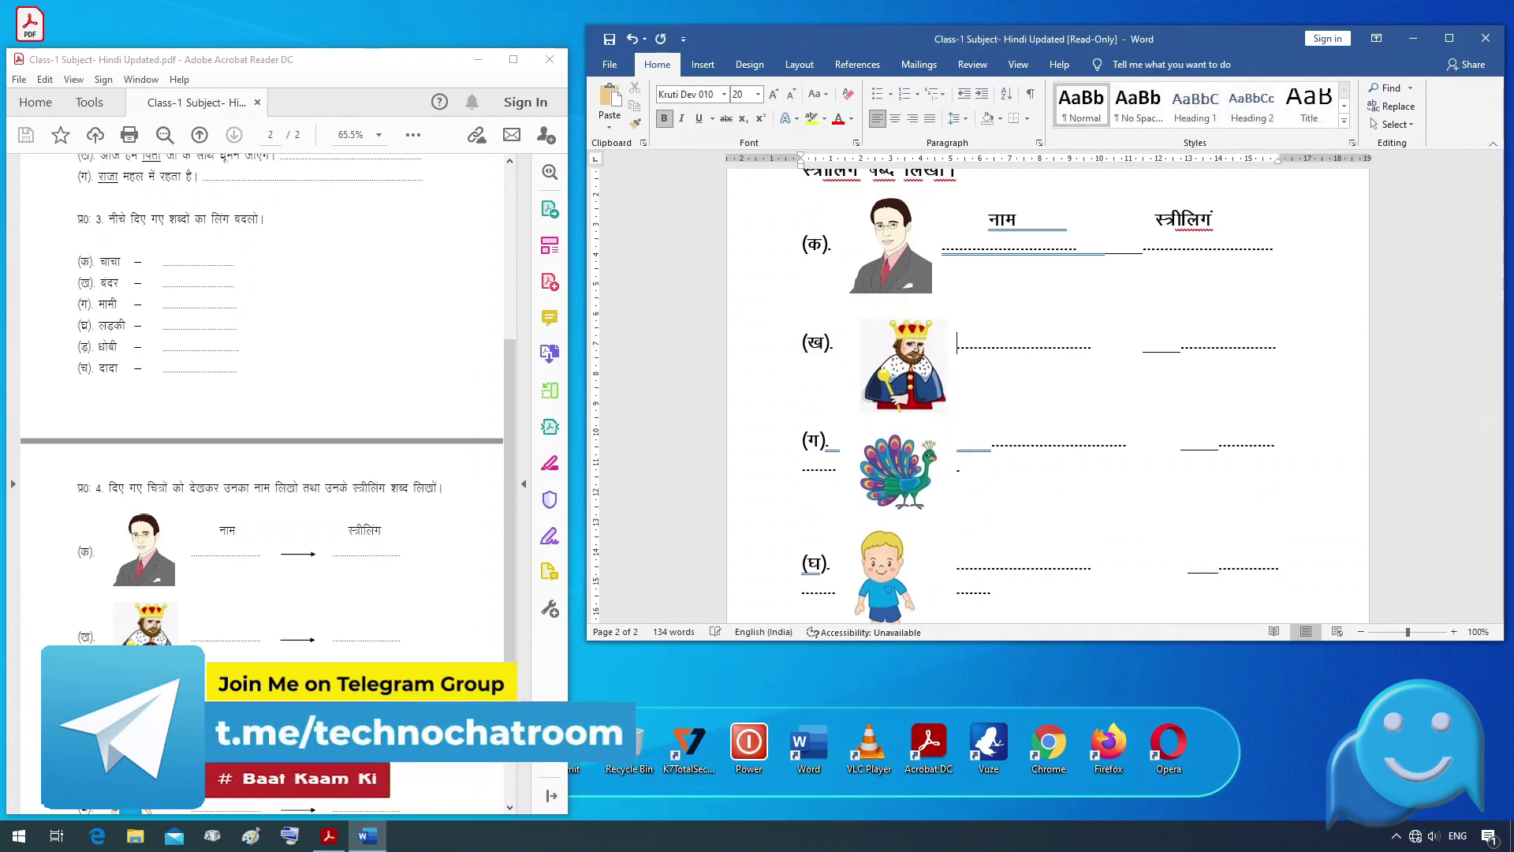
pyautogui.scroll(-1, 1057, 361)
pyautogui.hotkey('ctrl', 'y')
pyautogui.hotkey('ctrl', 'y')
pyautogui.hotkey('ctrl', 'y')
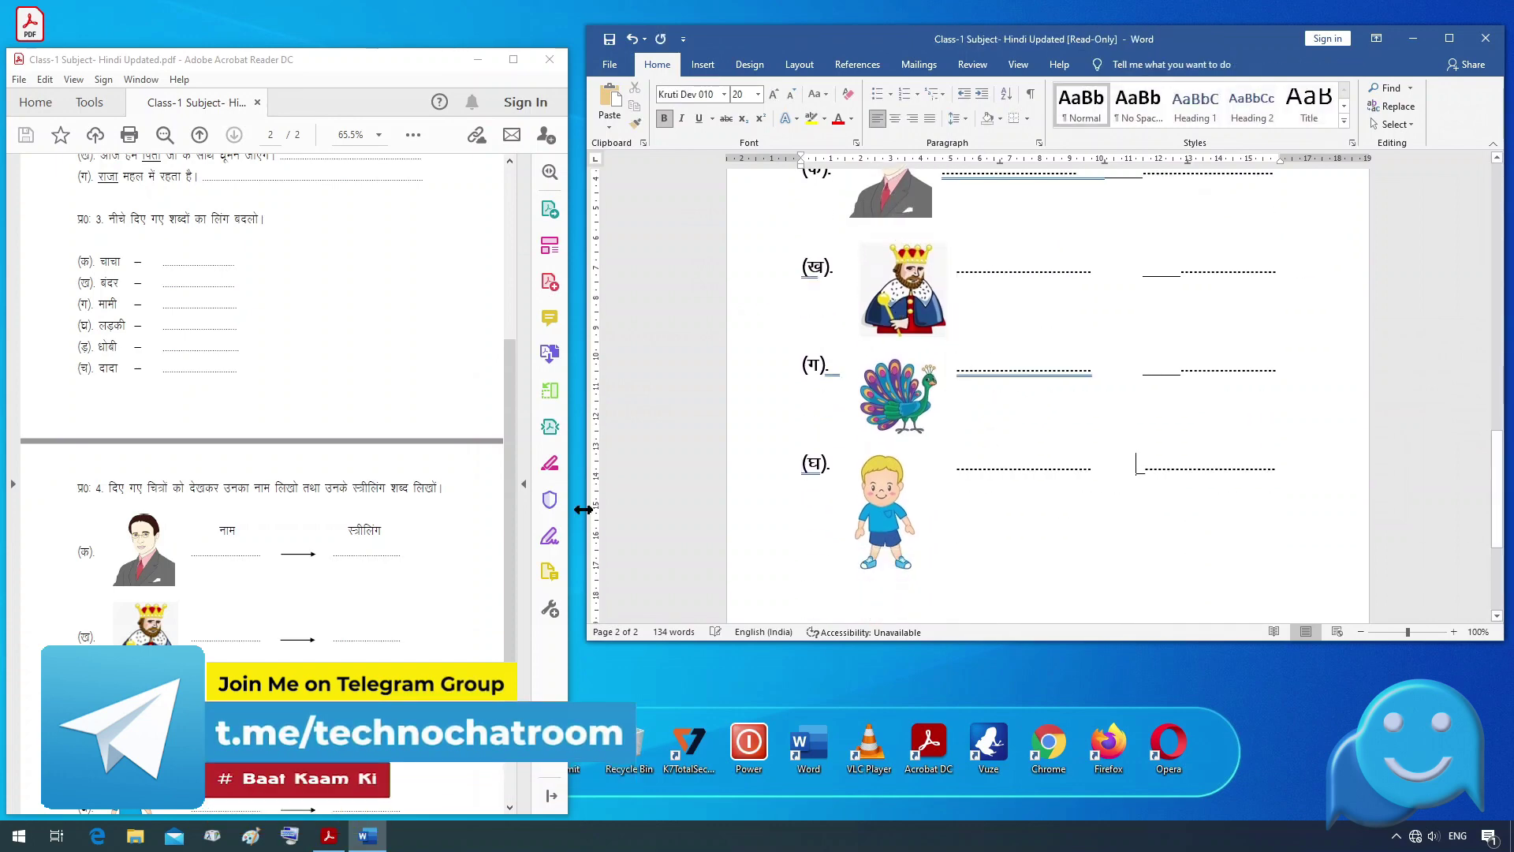
pyautogui.scroll(2, 1162, 355)
pyautogui.scroll(2, 1163, 355)
pyautogui.click(1130, 330)
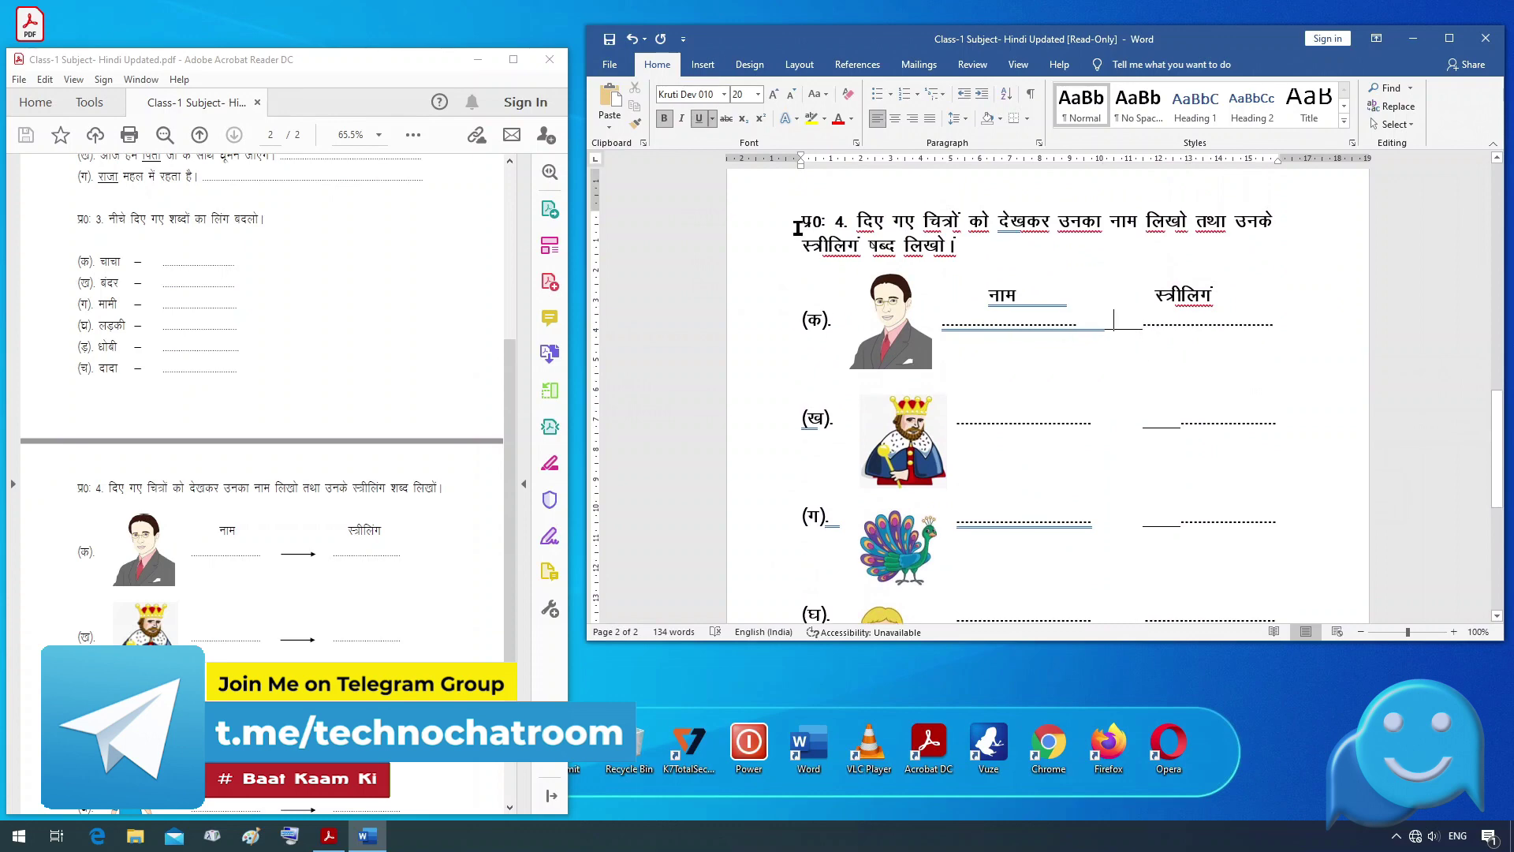
pyautogui.click(702, 65)
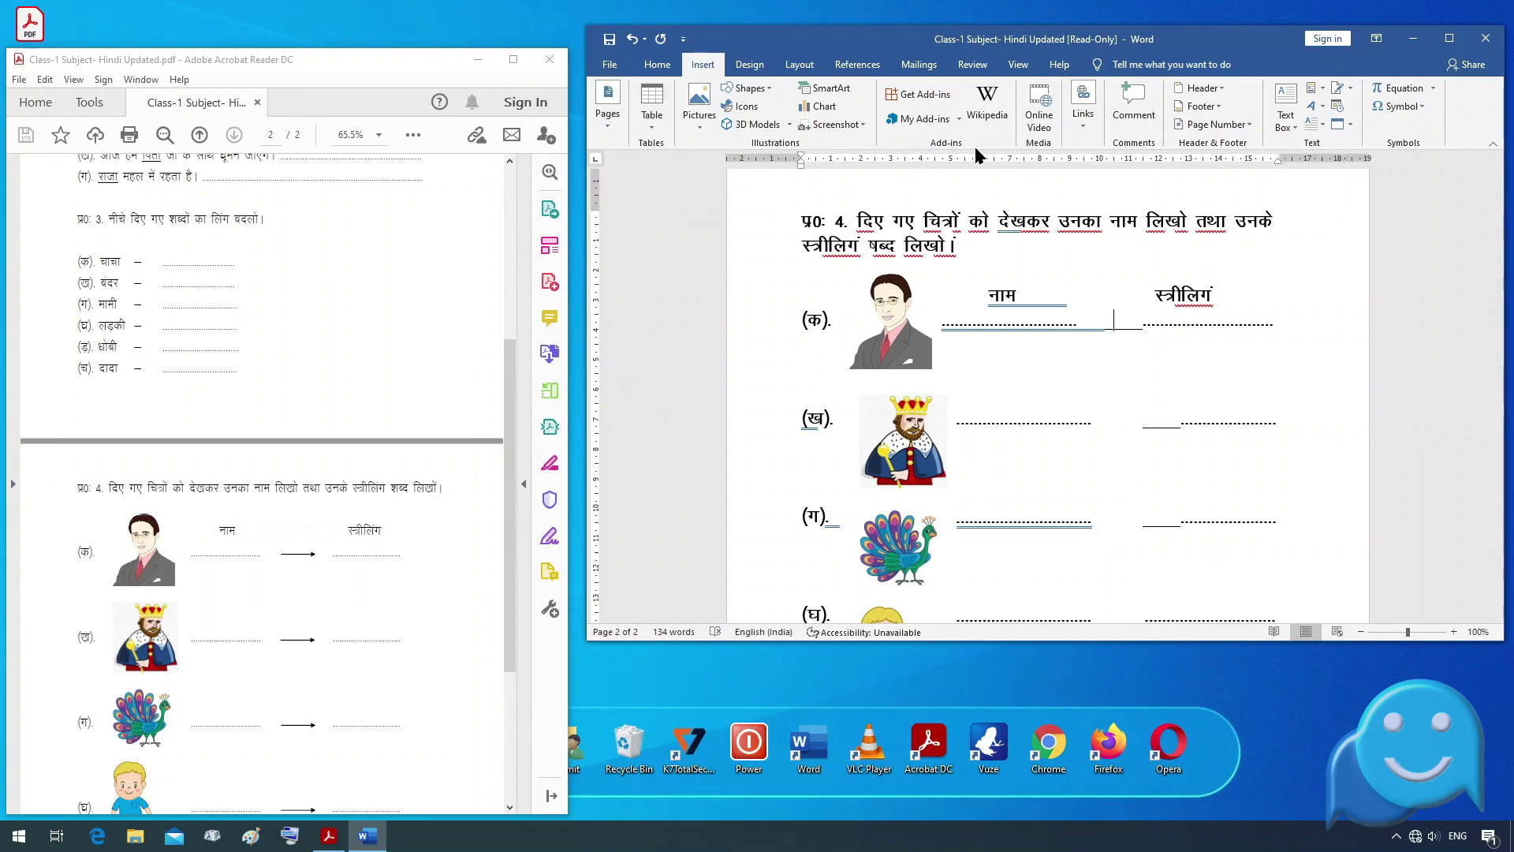
# - Draw a solid black Line Arrow and place it on the (क) row's dotted answer line
pyautogui.click(749, 88)
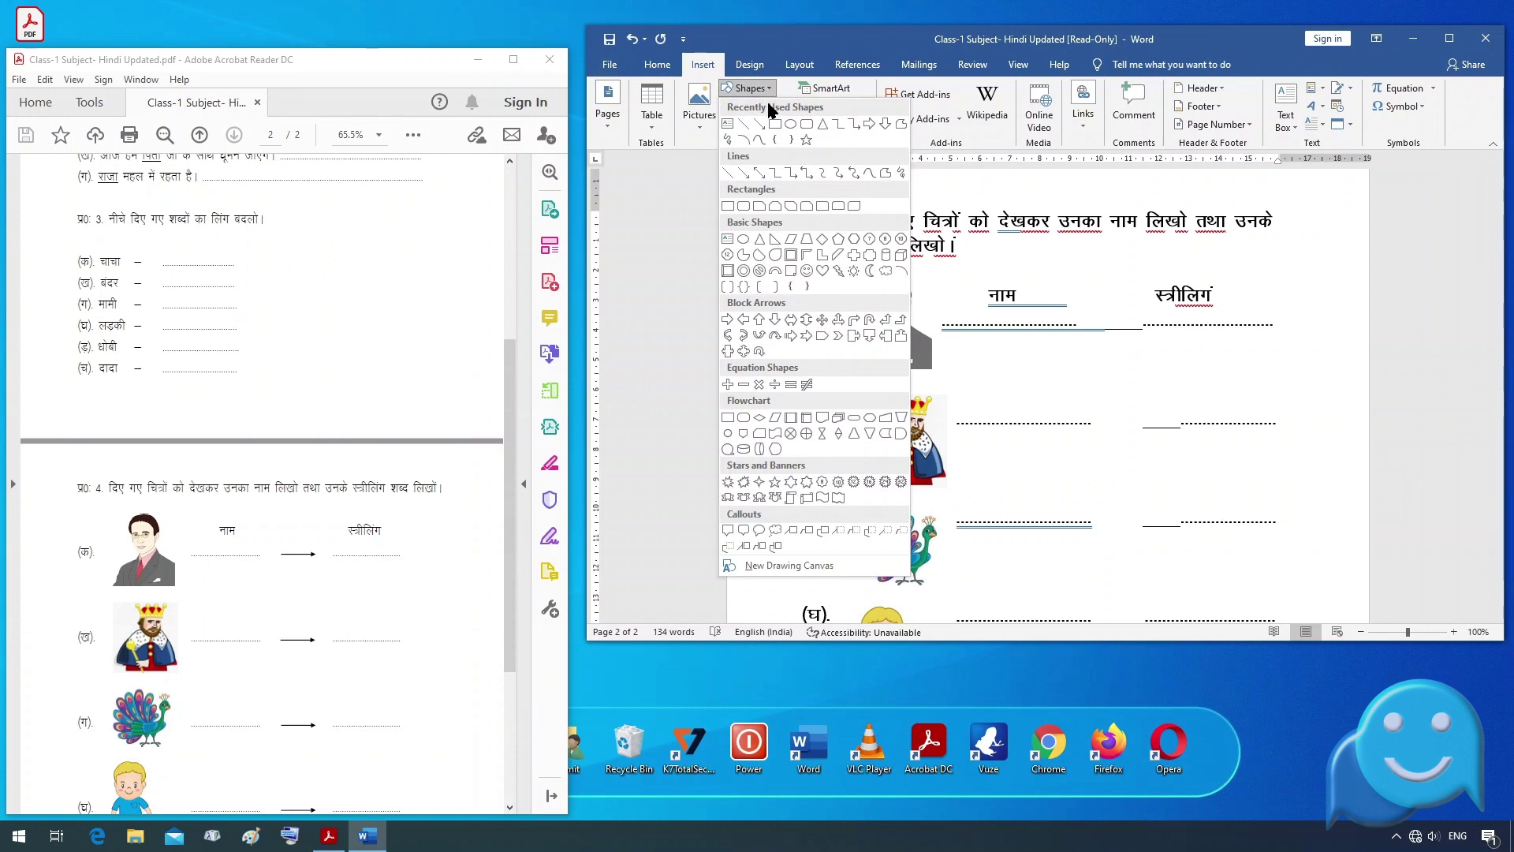
pyautogui.click(745, 174)
pyautogui.moveTo(1078, 362); pyautogui.dragTo(1143, 357)
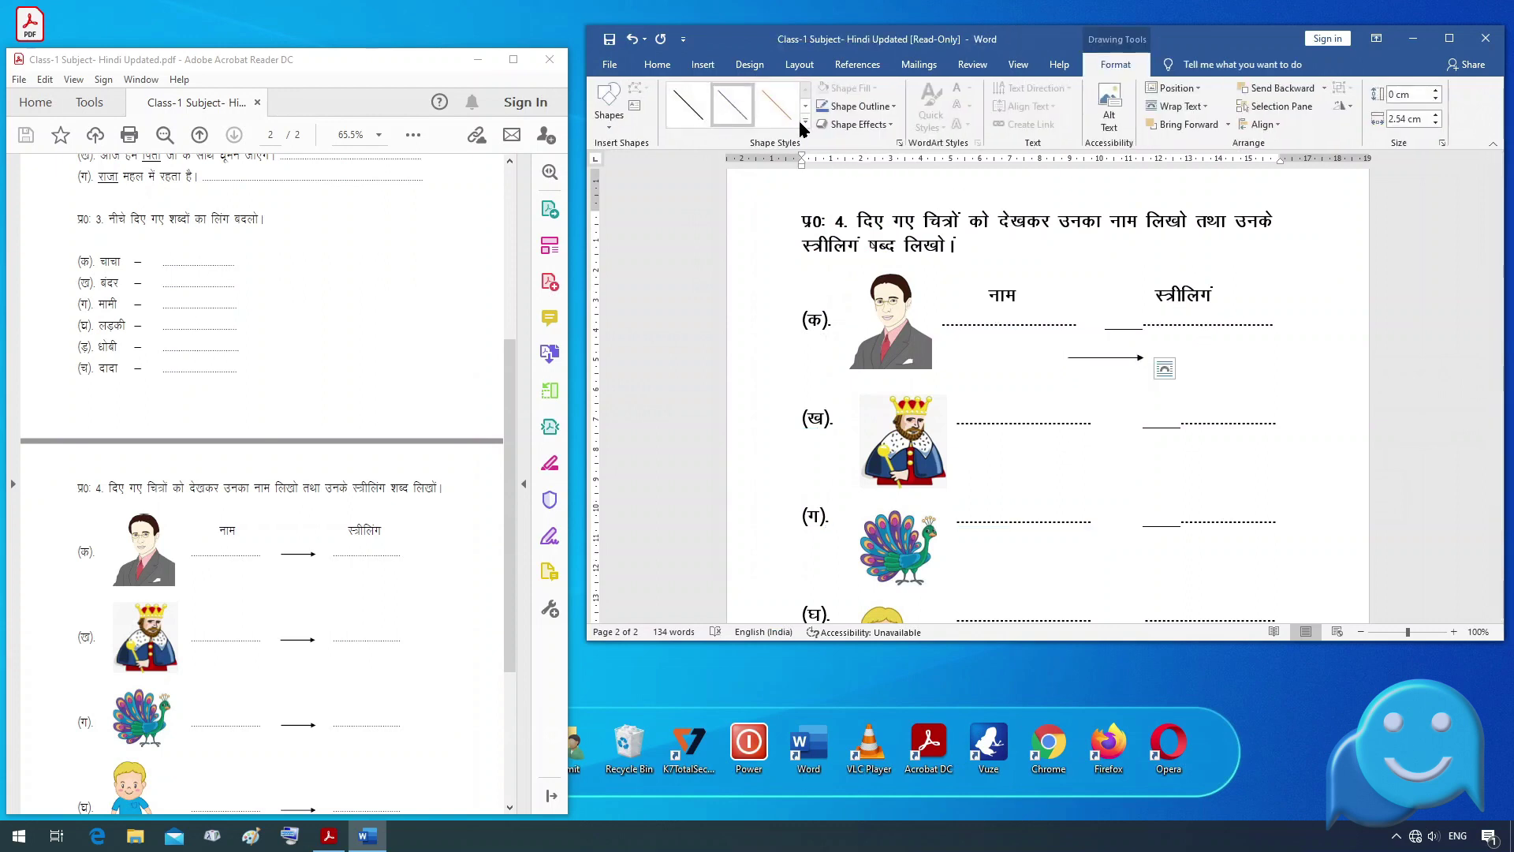
pyautogui.click(805, 124)
pyautogui.click(696, 194)
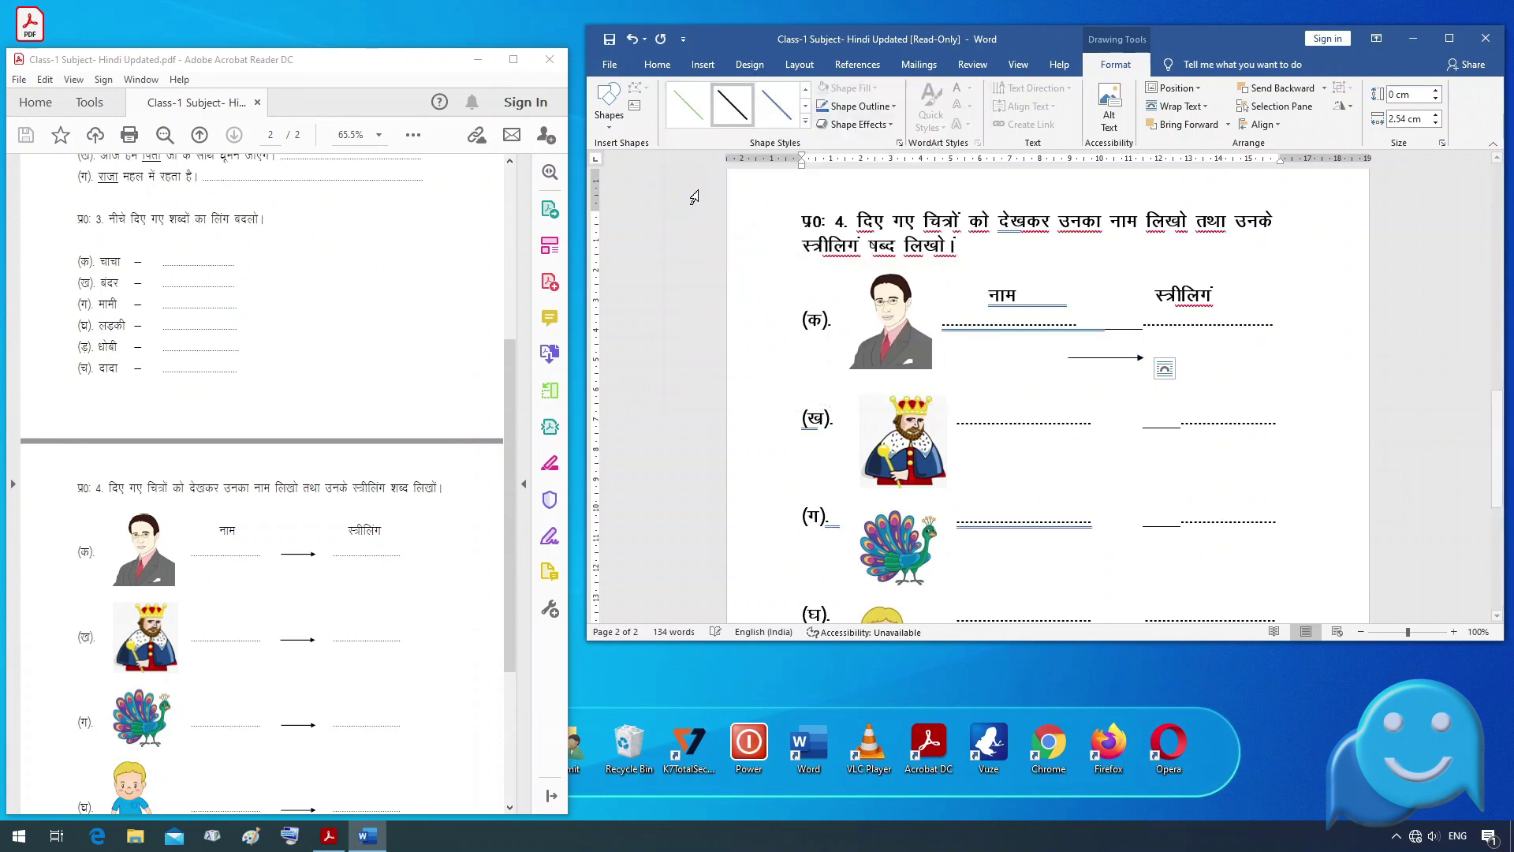
pyautogui.moveTo(1110, 359); pyautogui.dragTo(1111, 330)
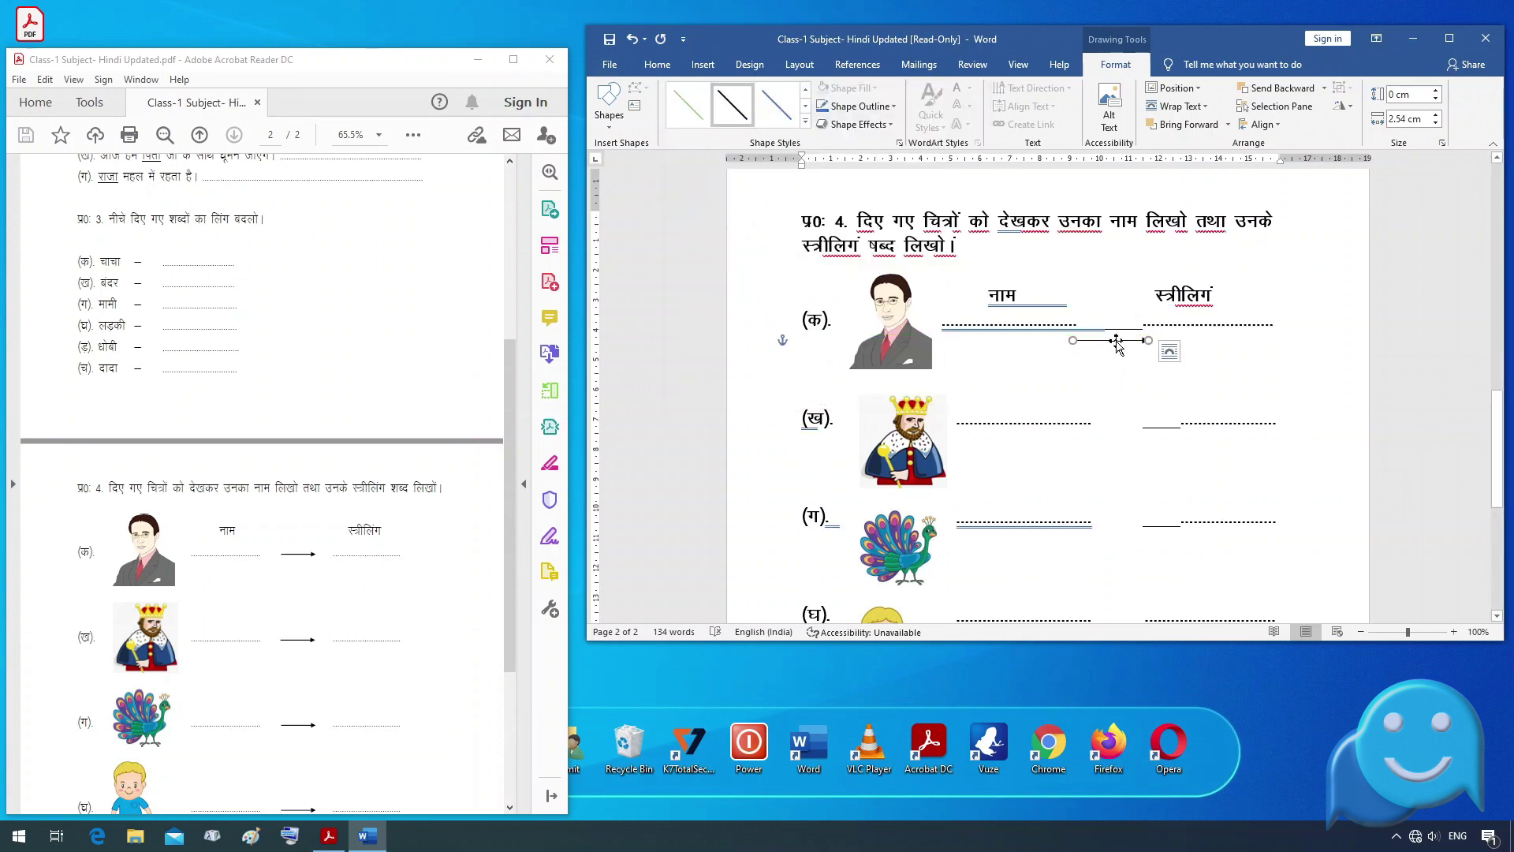
pyautogui.moveTo(1112, 318); pyautogui.dragTo(1108, 318)
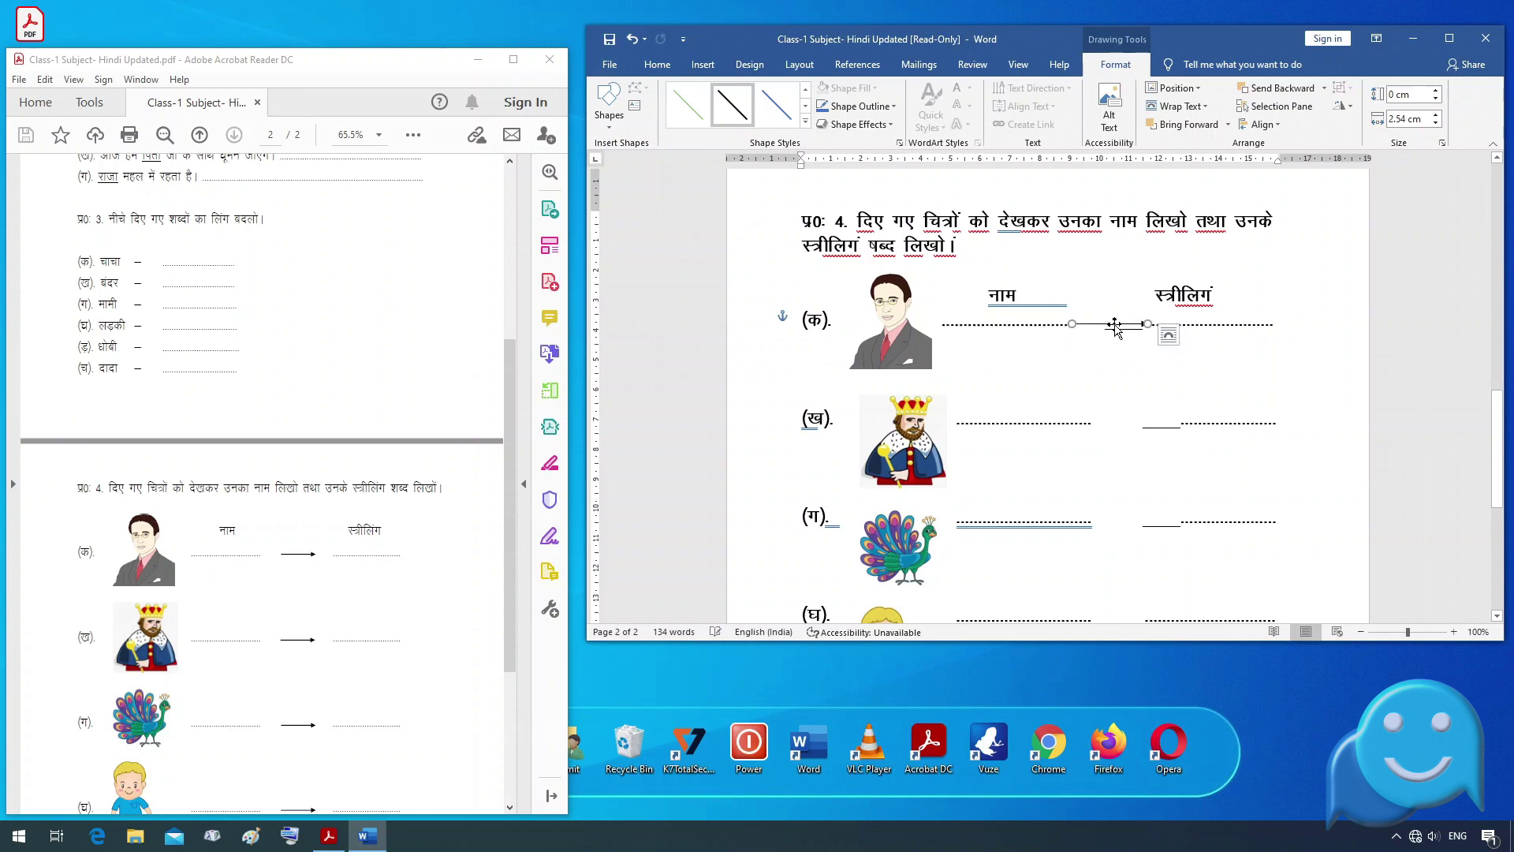
pyautogui.click(1220, 362)
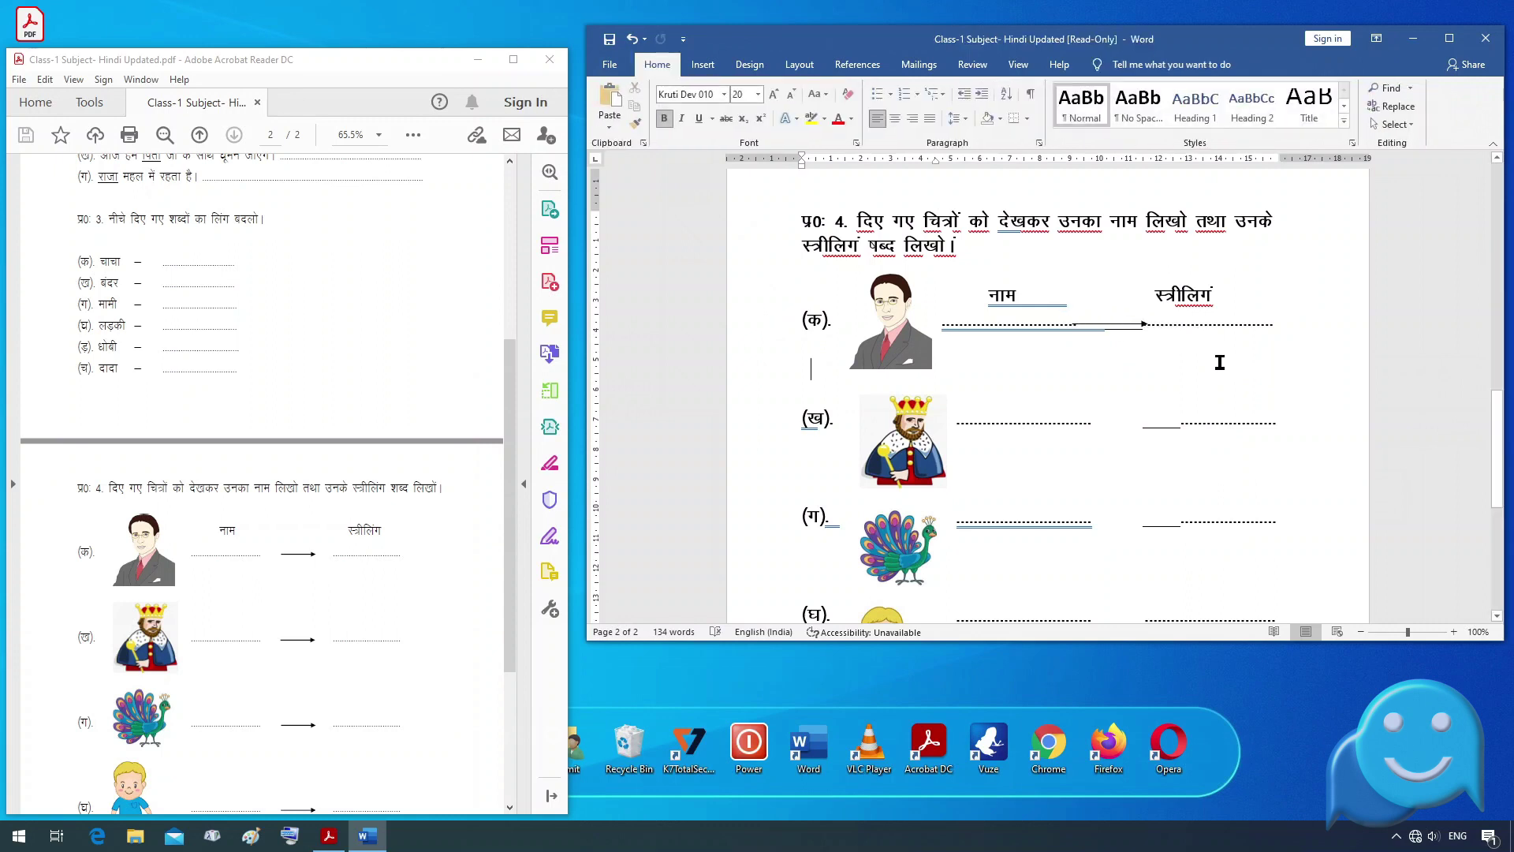
pyautogui.click(1146, 332)
# - Undo the stray underline, then shorten and reposition the arrow on the (क) row
pyautogui.hotkey('ctrl', 'z')
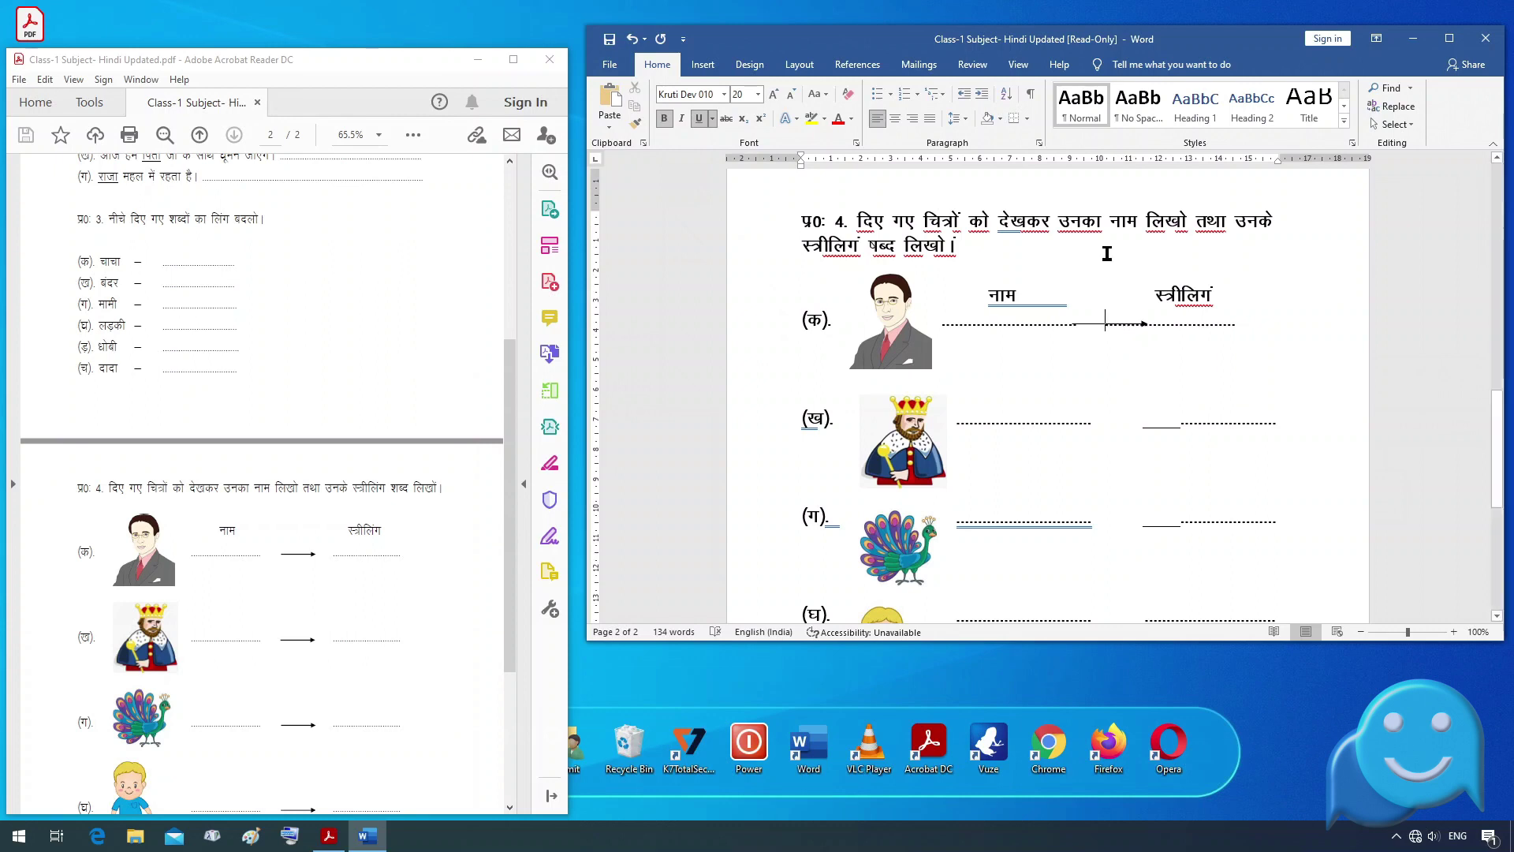
pyautogui.click(1168, 330)
pyautogui.moveTo(1142, 325); pyautogui.dragTo(1139, 340)
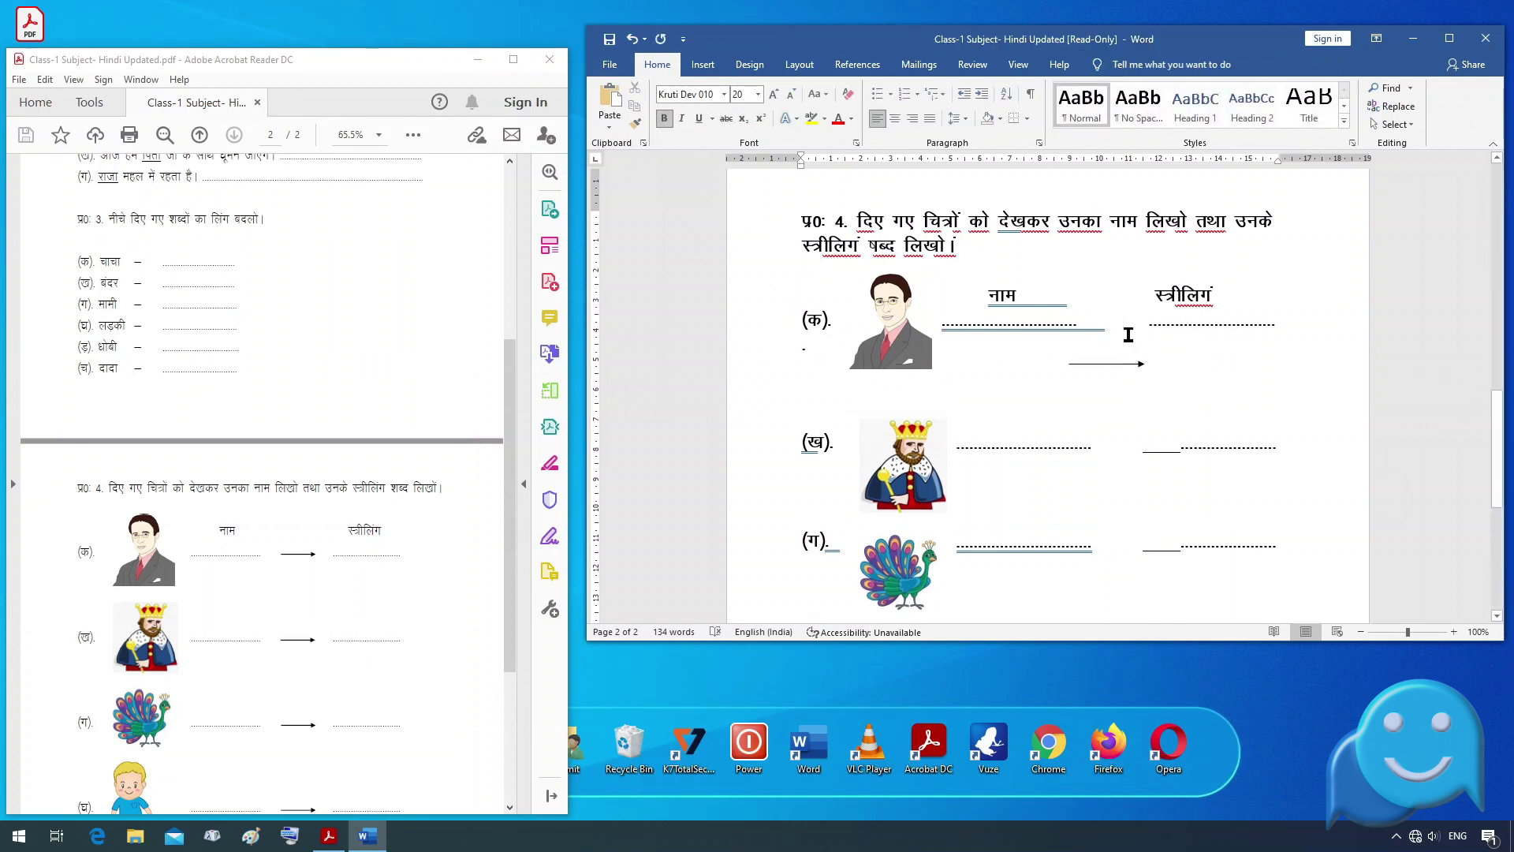
pyautogui.click(1100, 339)
pyautogui.moveTo(1144, 339); pyautogui.dragTo(1104, 326)
pyautogui.click(1036, 327)
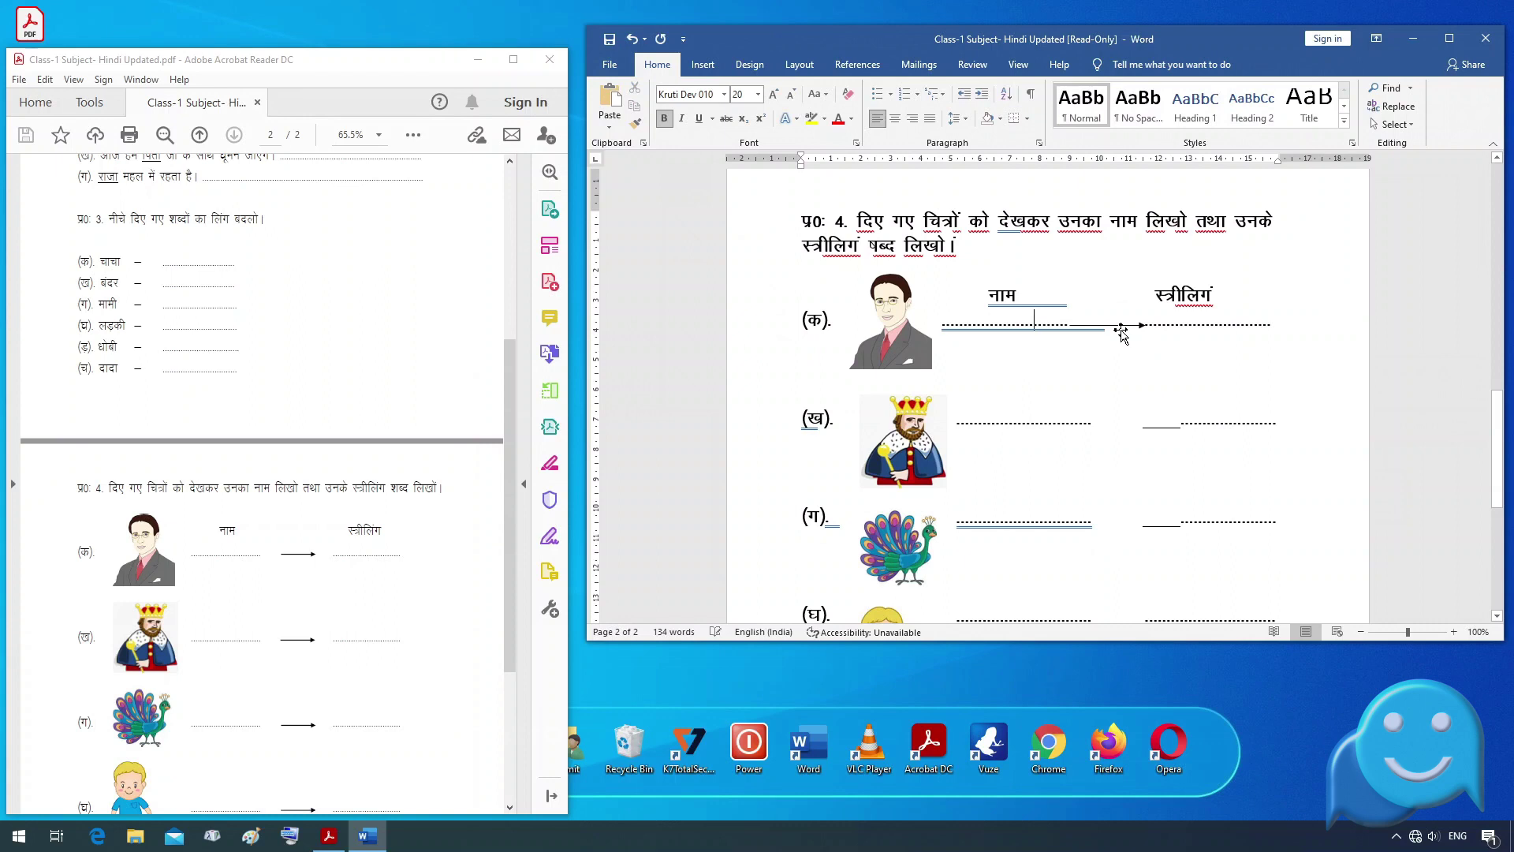
# - Remove the extra empty line below row (क) and select its dotted answer lines
pyautogui.click(1196, 342)
pyautogui.press('Return')
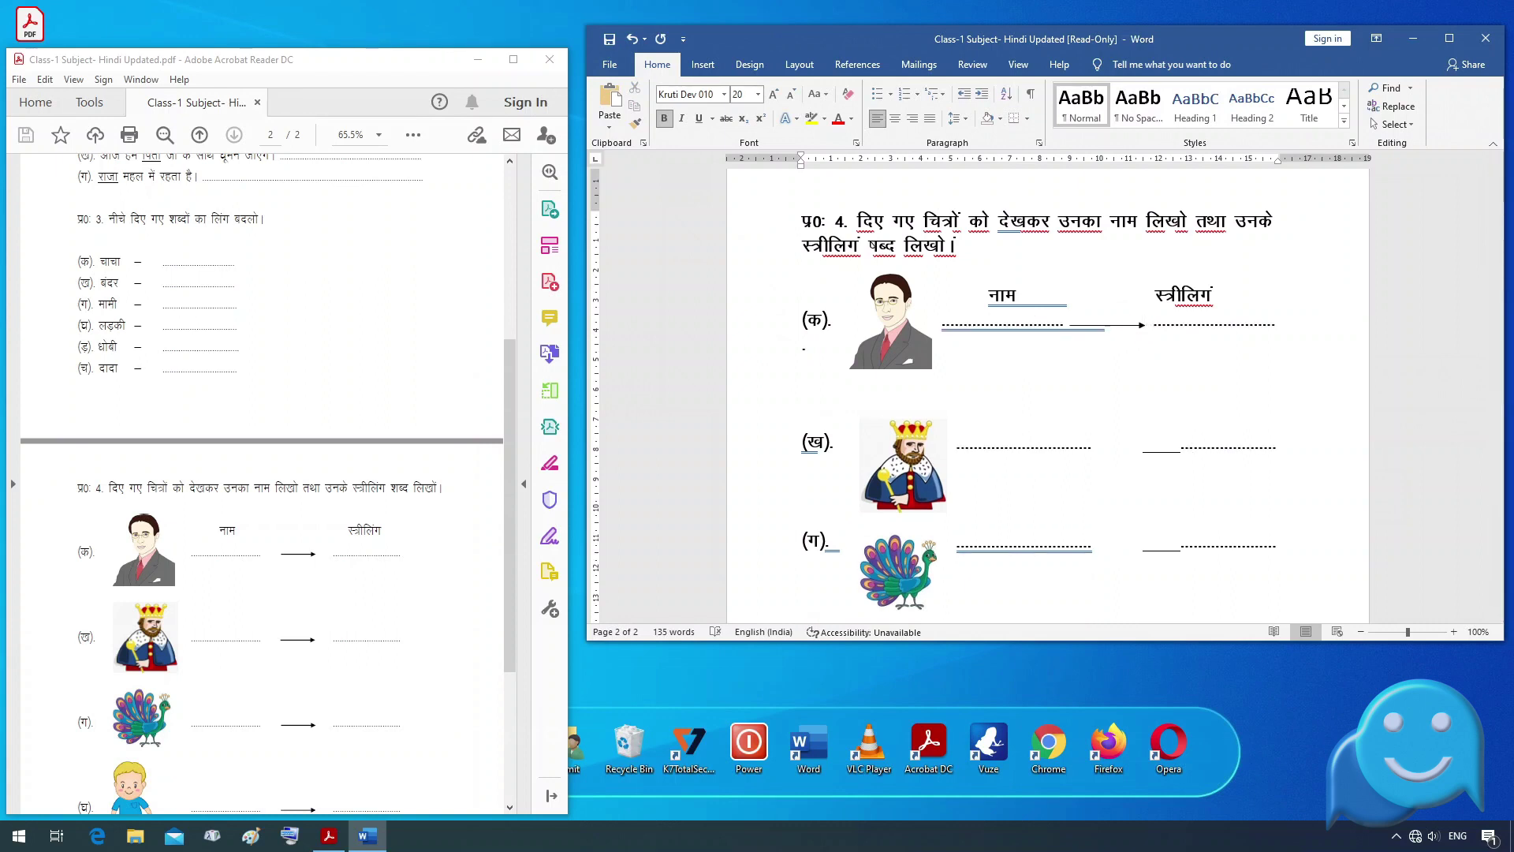
pyautogui.scroll(-2, 1156, 370)
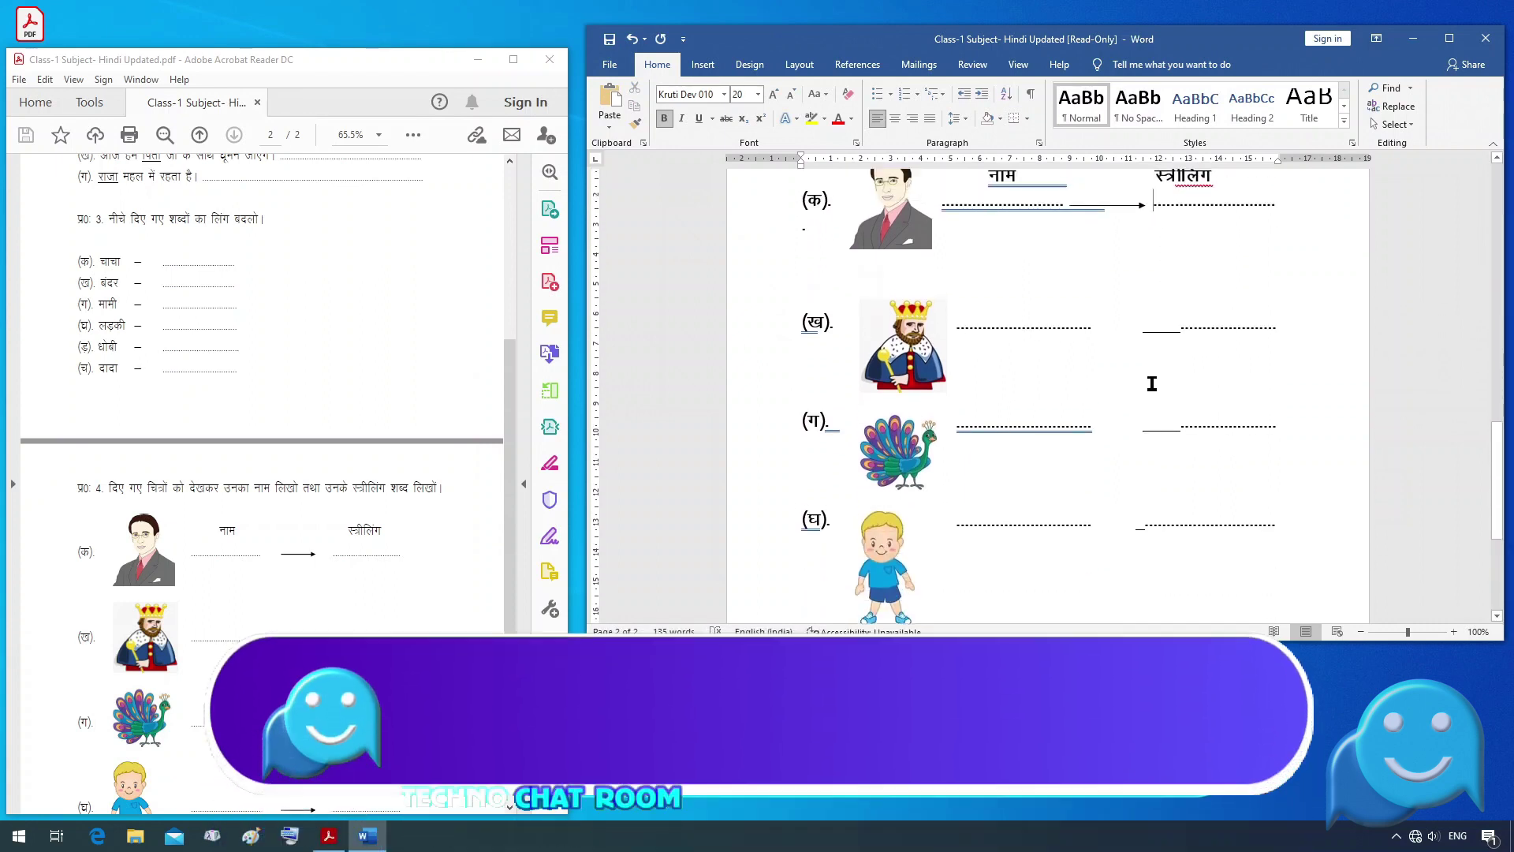
pyautogui.scroll(1, 1146, 387)
pyautogui.moveTo(942, 249); pyautogui.dragTo(1270, 242)
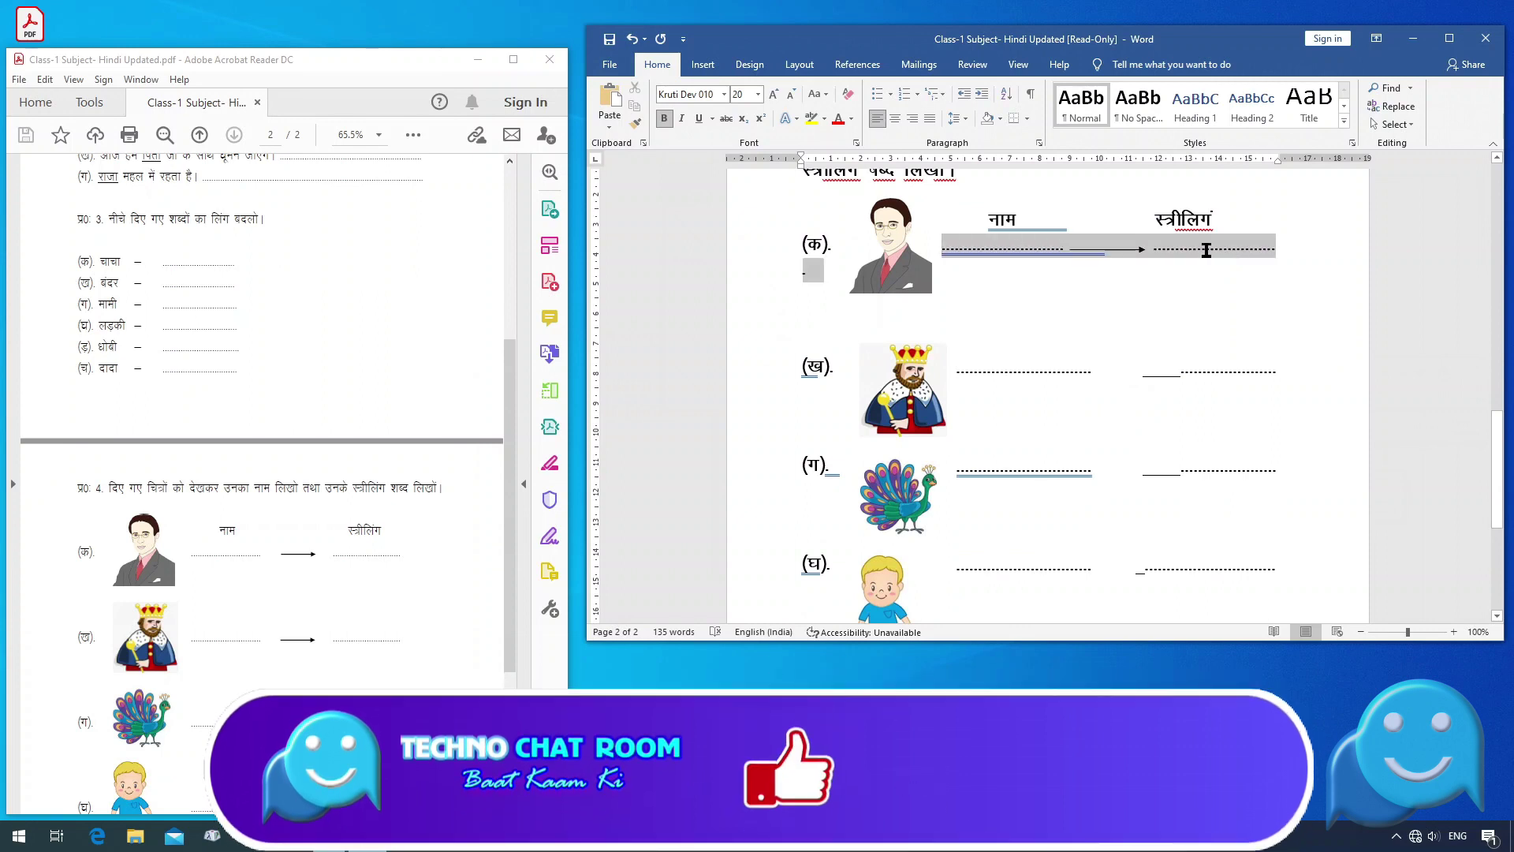
pyautogui.click(1262, 244)
pyautogui.press('Delete')
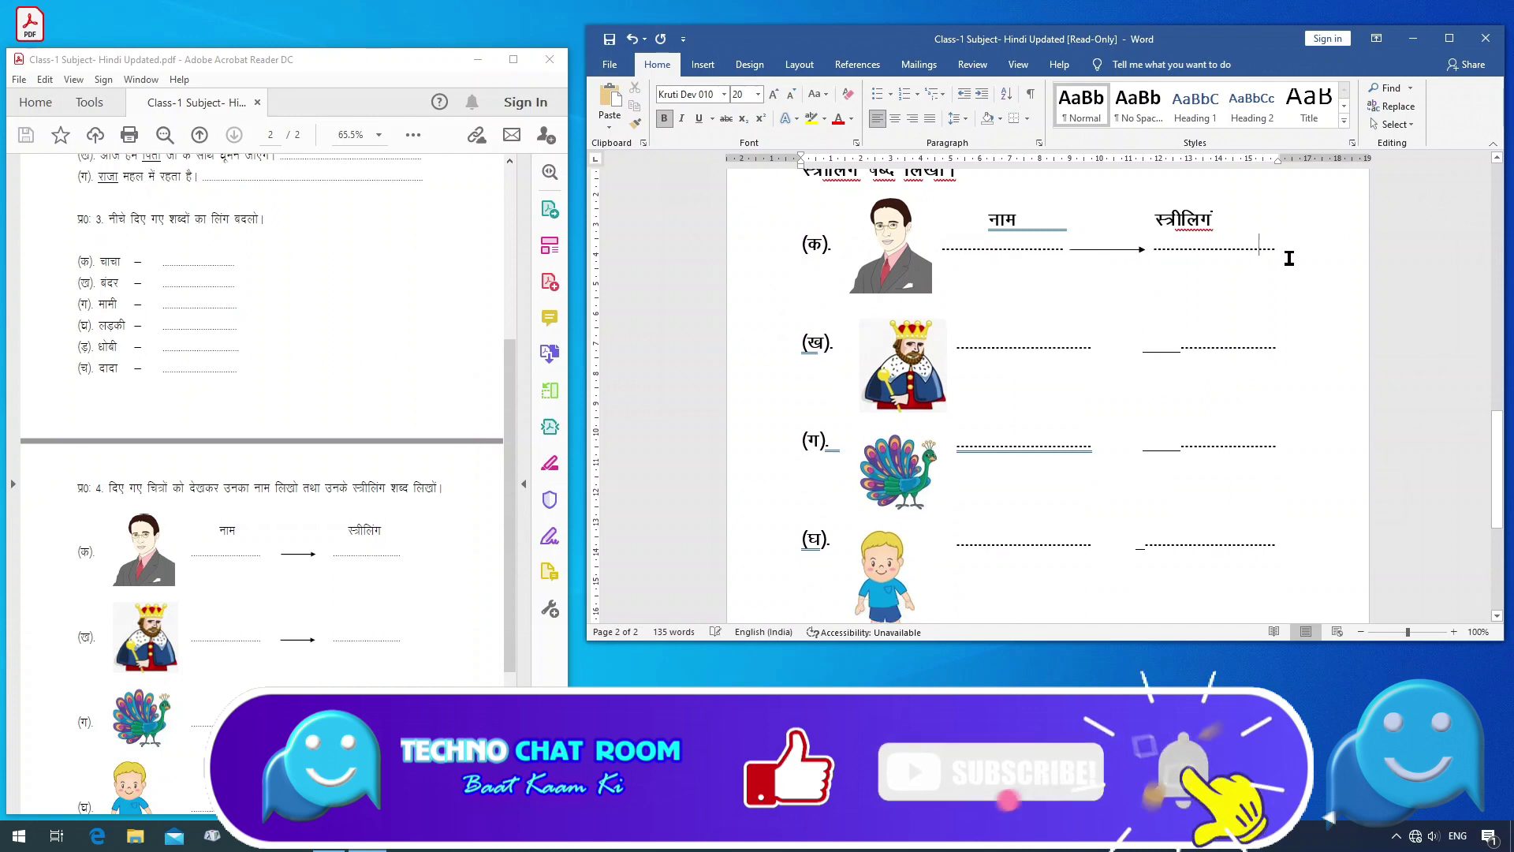
pyautogui.moveTo(945, 247); pyautogui.dragTo(1244, 256)
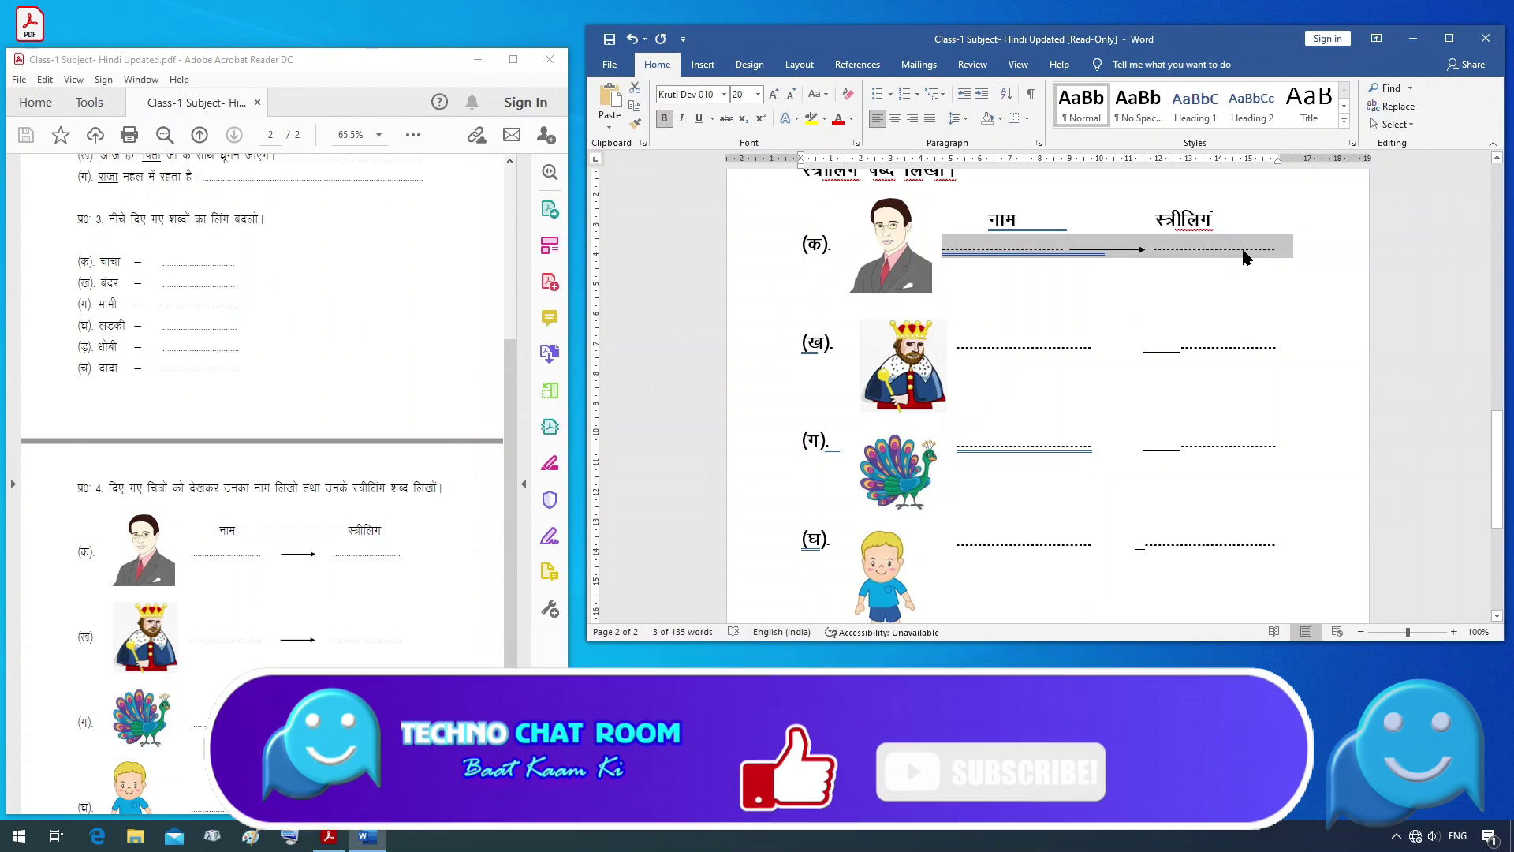
# - Paste the copied (क) answer lines over rows (ख) and (ग)
pyautogui.moveTo(957, 347); pyautogui.dragTo(1260, 348)
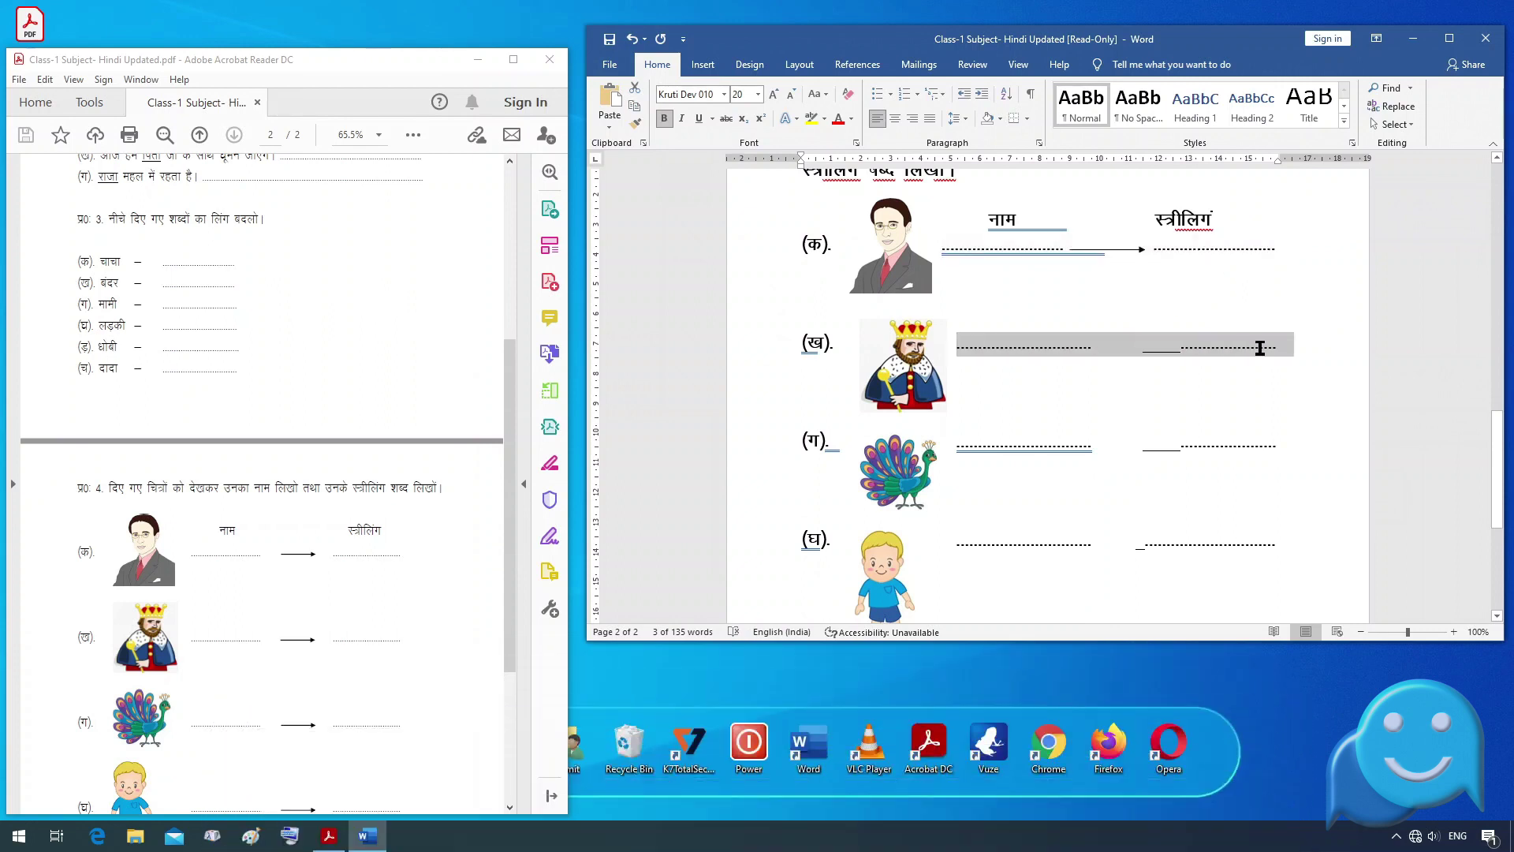
pyautogui.hotkey('ctrl', 'v')
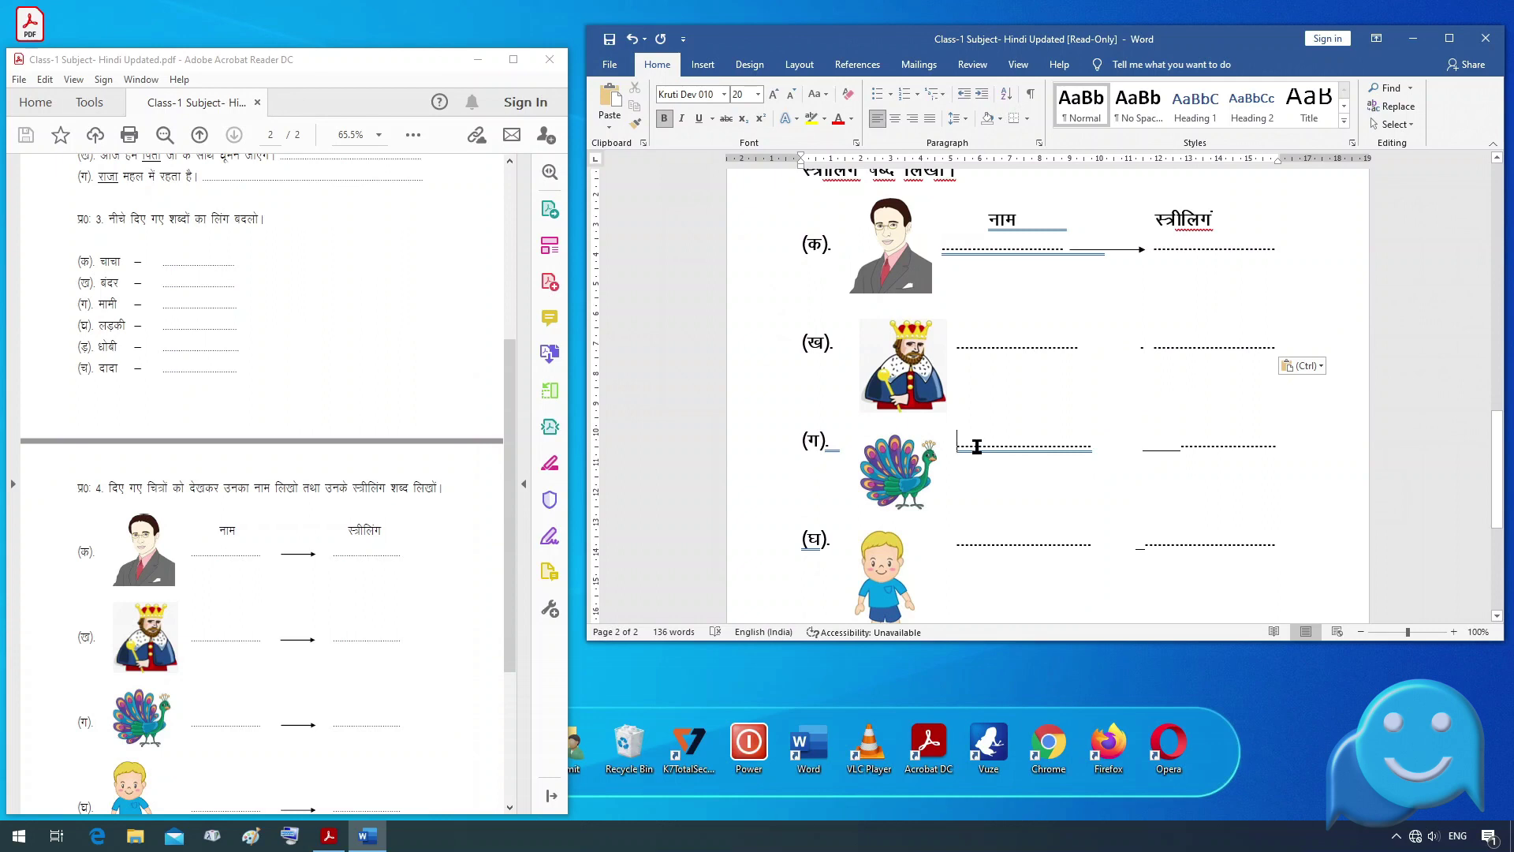
pyautogui.moveTo(976, 447); pyautogui.dragTo(1254, 448)
pyautogui.hotkey('ctrl', 'v')
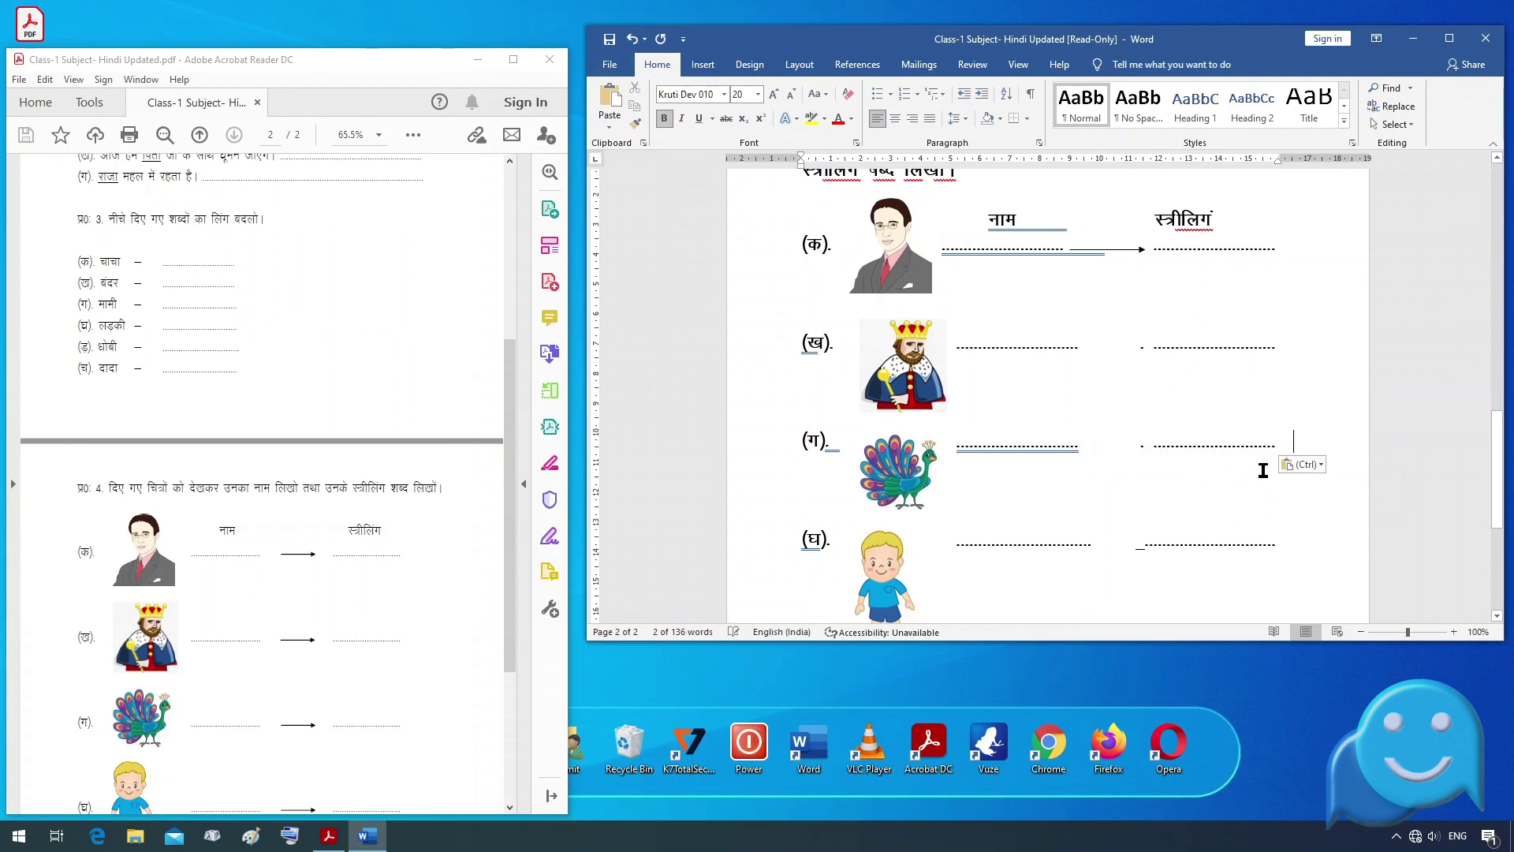
# - Copy the (क) arrow down to rows (ख), (ग) and (घ), between their answer lines
pyautogui.click(1126, 251)
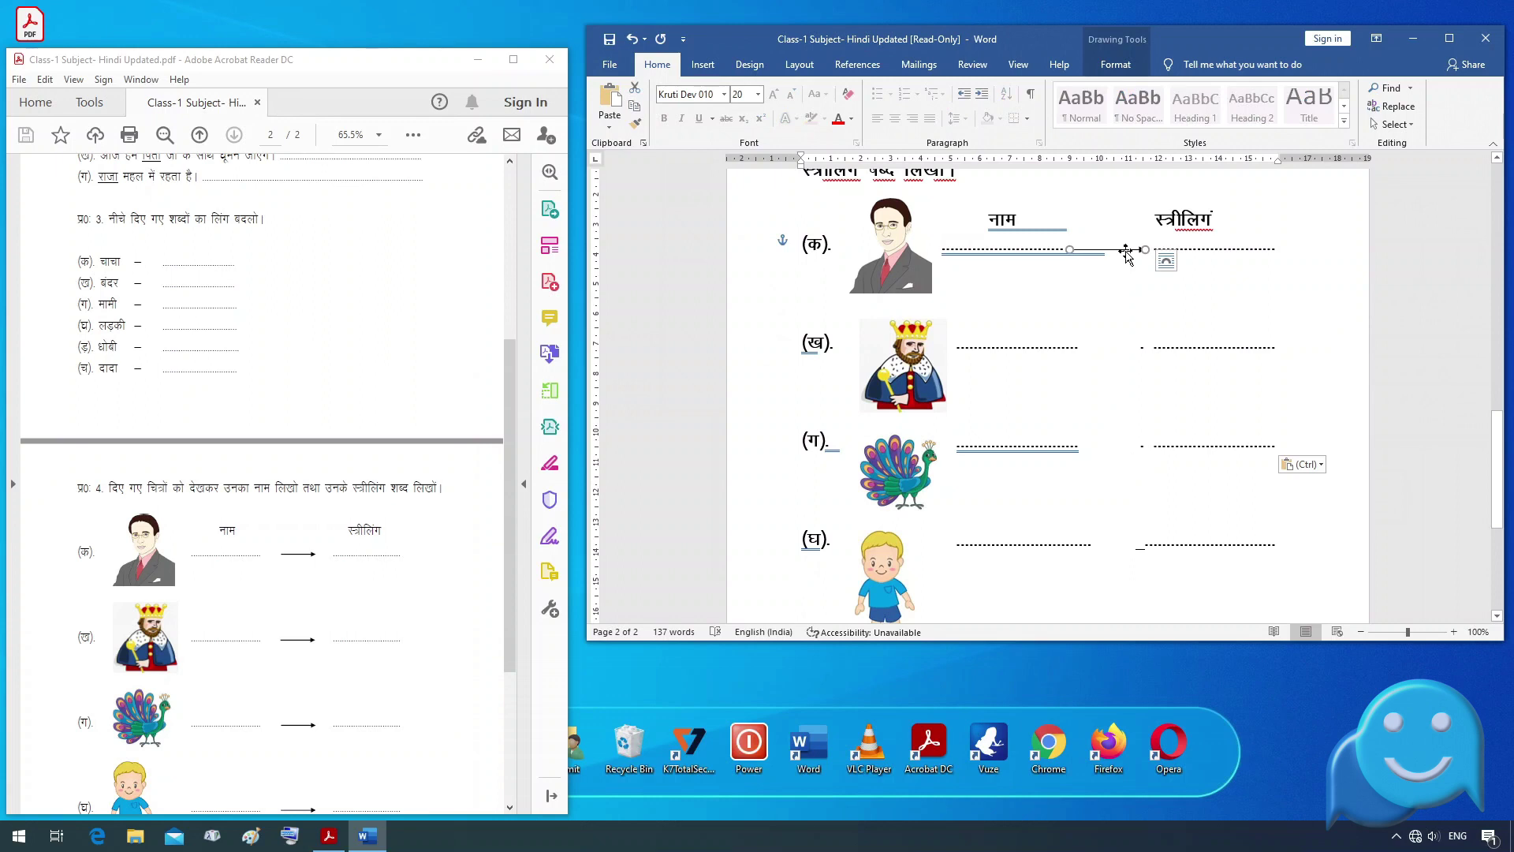
pyautogui.moveTo(1126, 252); pyautogui.dragTo(1122, 351)
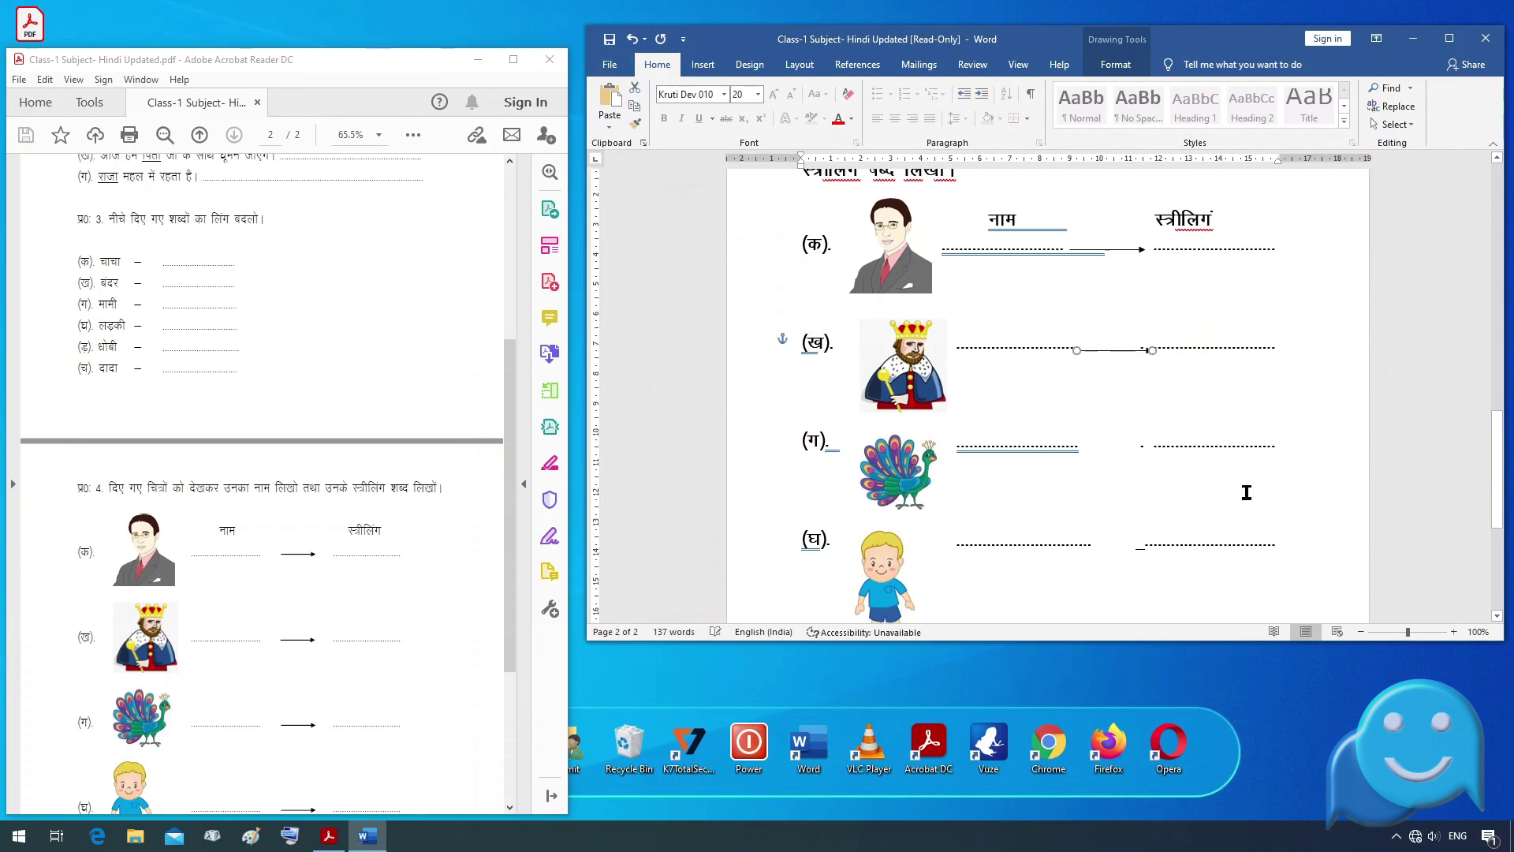
pyautogui.click(1215, 453)
pyautogui.hotkey('ctrl', 'v')
pyautogui.click(1110, 539)
pyautogui.hotkey('ctrl', 'v')
pyautogui.click(1185, 544)
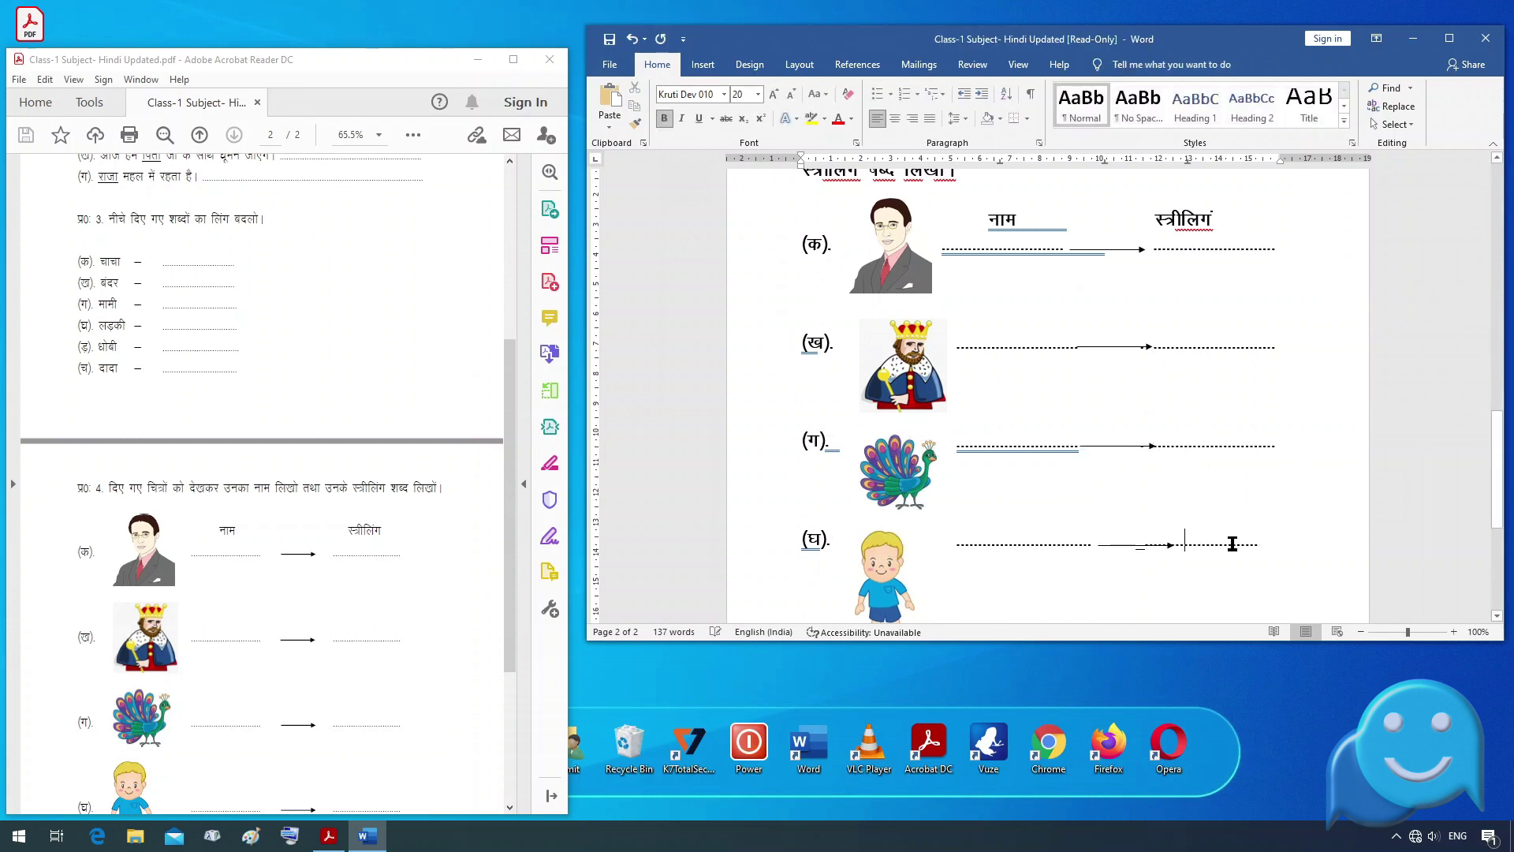
pyautogui.click(1163, 439)
pyautogui.click(1058, 346)
pyautogui.scroll(-3, 1114, 447)
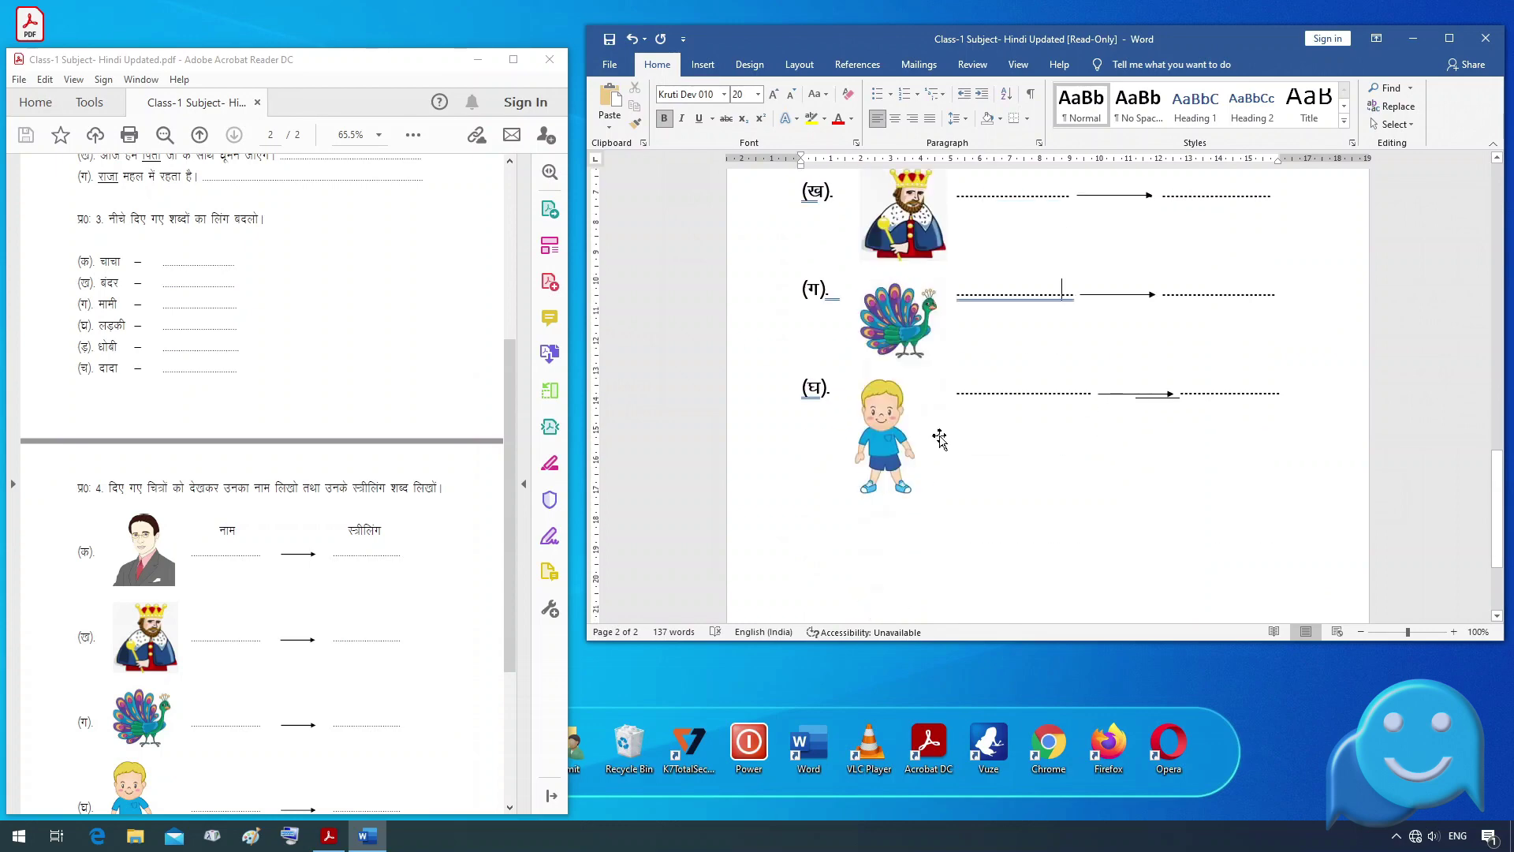
pyautogui.scroll(-1, 986, 439)
pyautogui.scroll(3, 1039, 441)
pyautogui.scroll(4, 1039, 441)
pyautogui.scroll(3, 1039, 441)
pyautogui.scroll(5, 1039, 442)
pyautogui.scroll(3, 1039, 441)
pyautogui.scroll(4, 1039, 442)
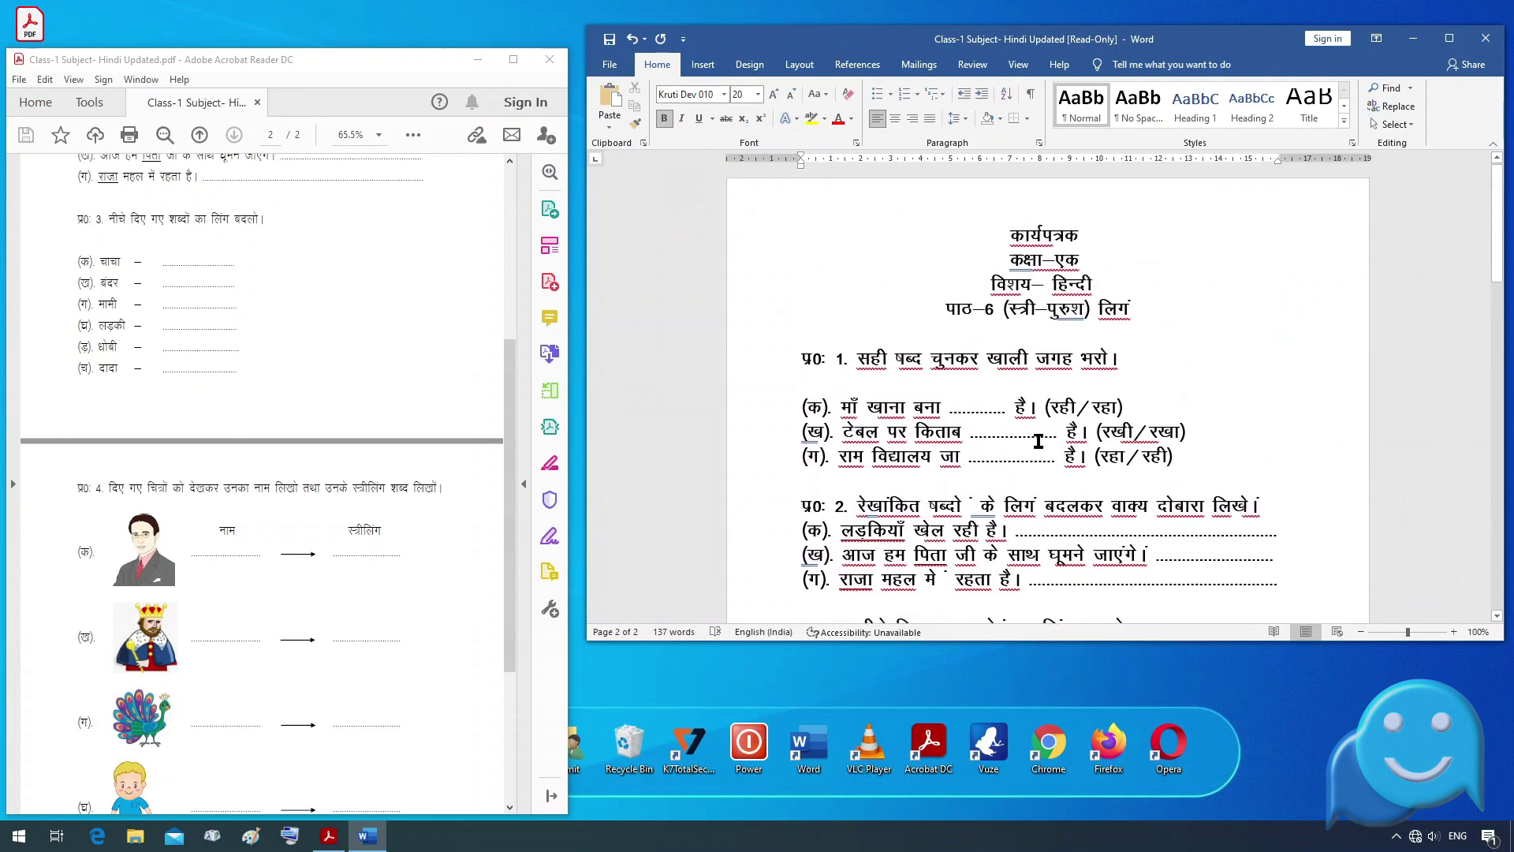
pyautogui.scroll(-3, 956, 386)
pyautogui.scroll(-3, 956, 386)
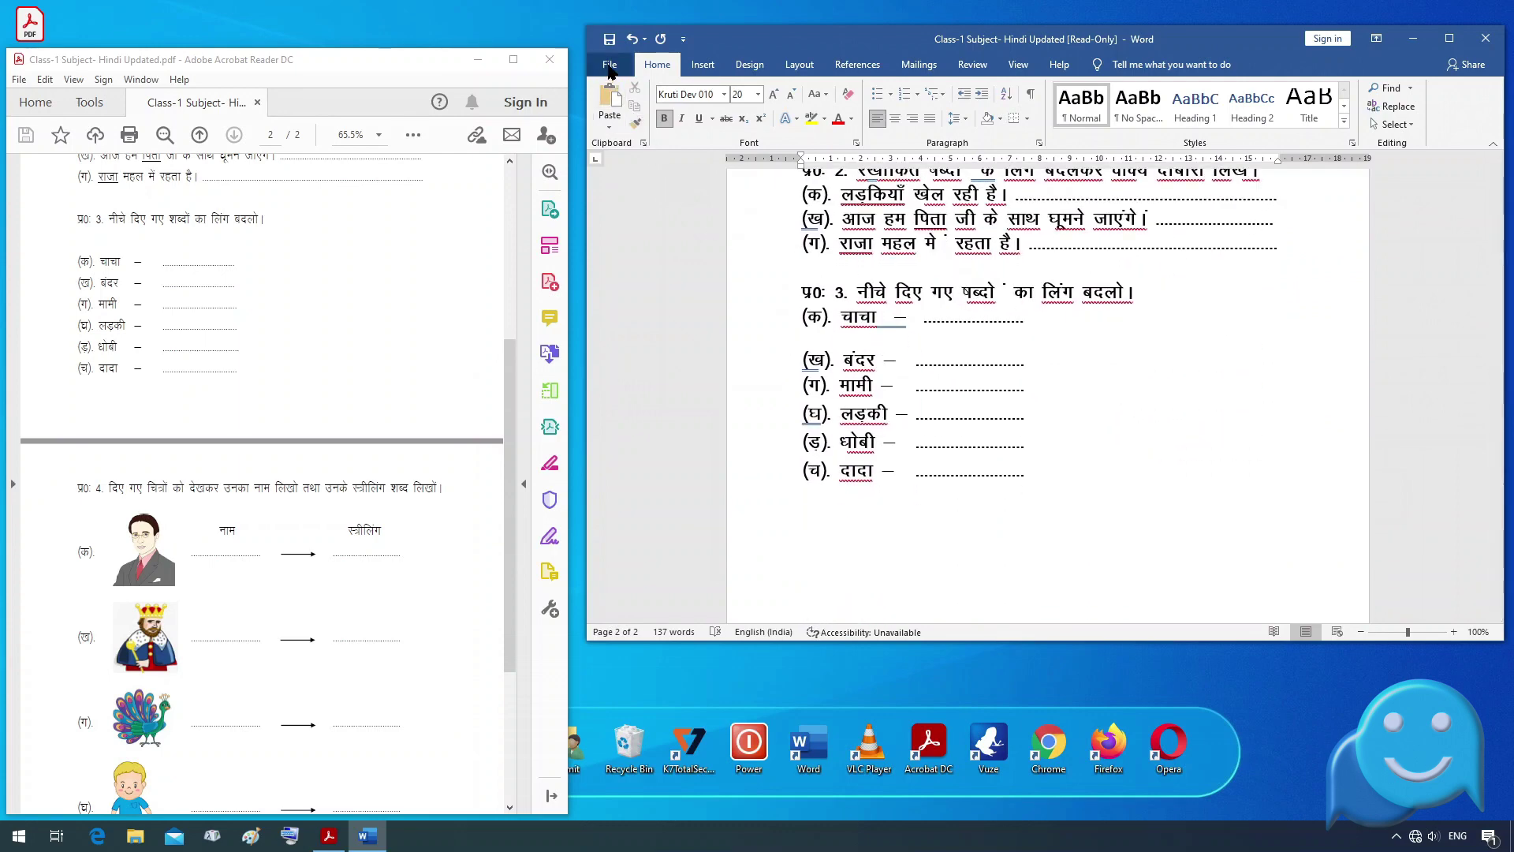
pyautogui.click(610, 70)
# - Save as PDF type, prefixing the file name with 'Edit' to give 'Edit Class-1 Subject- Hindi Updated'
pyautogui.click(647, 276)
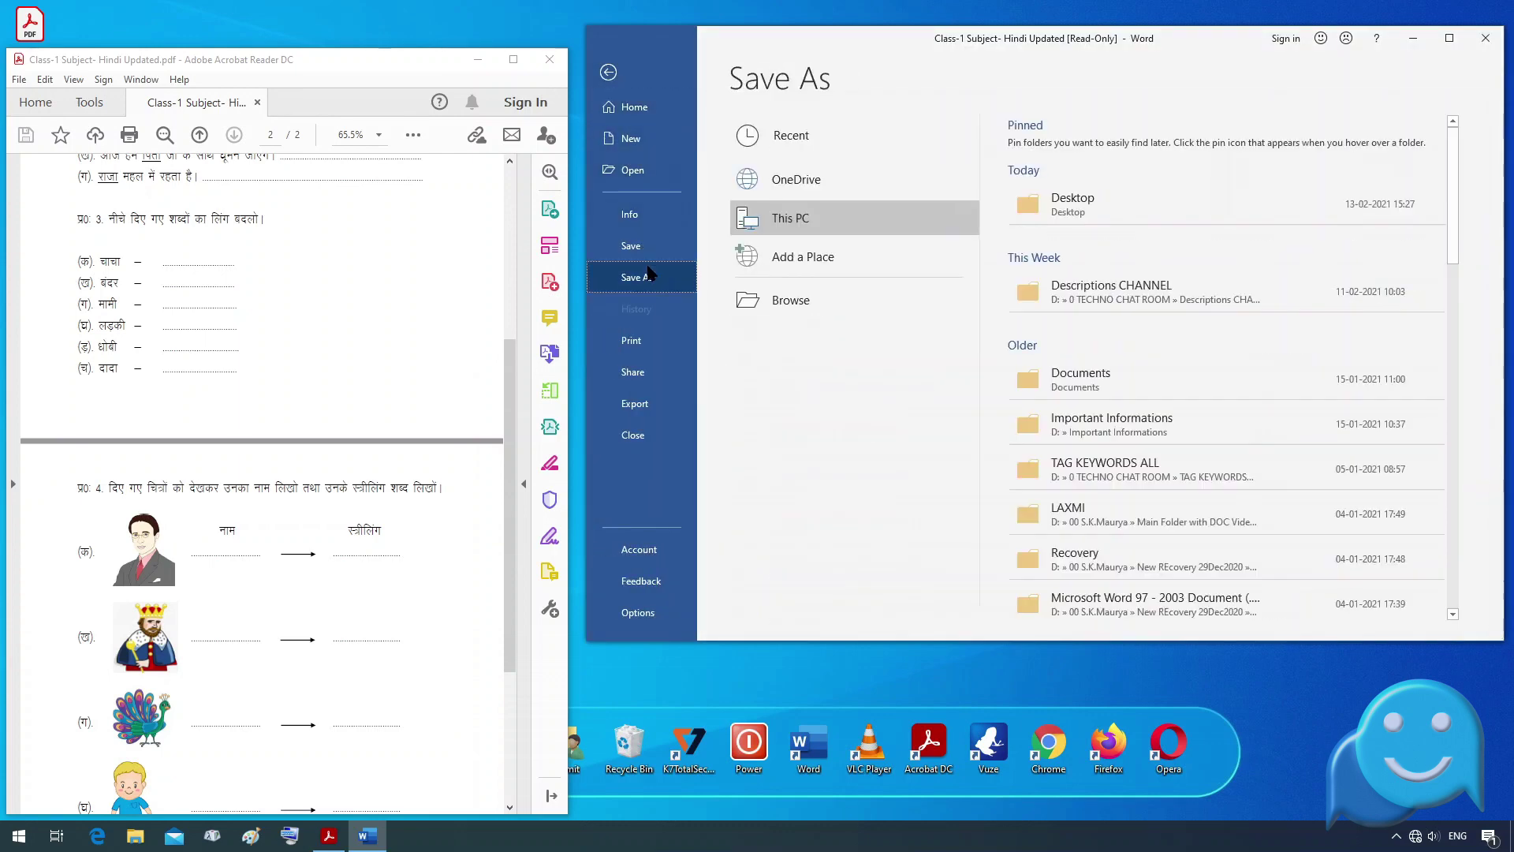
pyautogui.click(1120, 205)
pyautogui.click(838, 364)
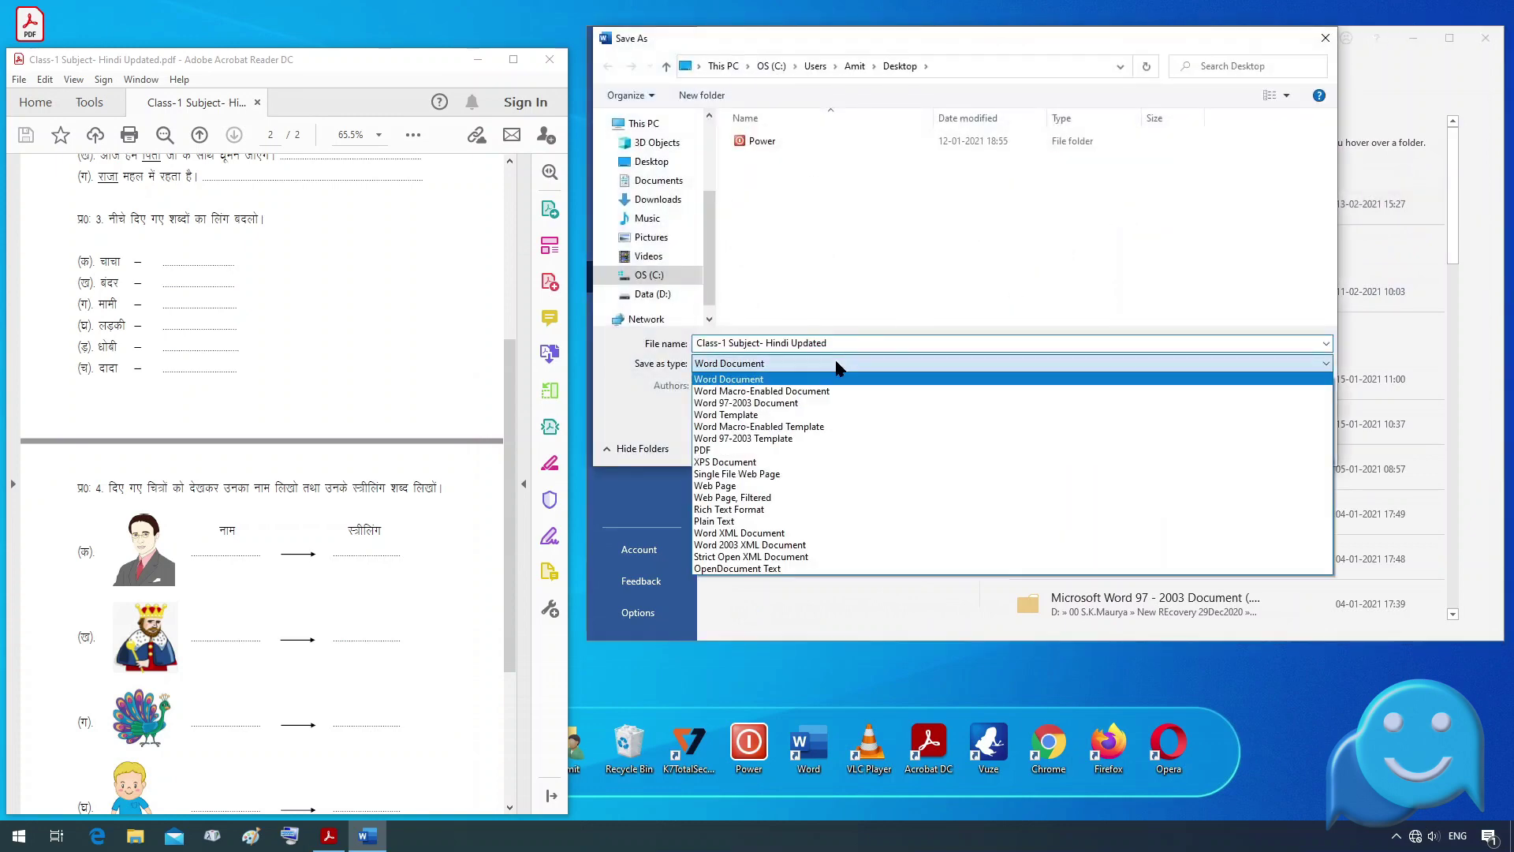
pyautogui.click(720, 449)
pyautogui.click(775, 344)
pyautogui.hotkey('ctrl', 'a')
pyautogui.press('Home')
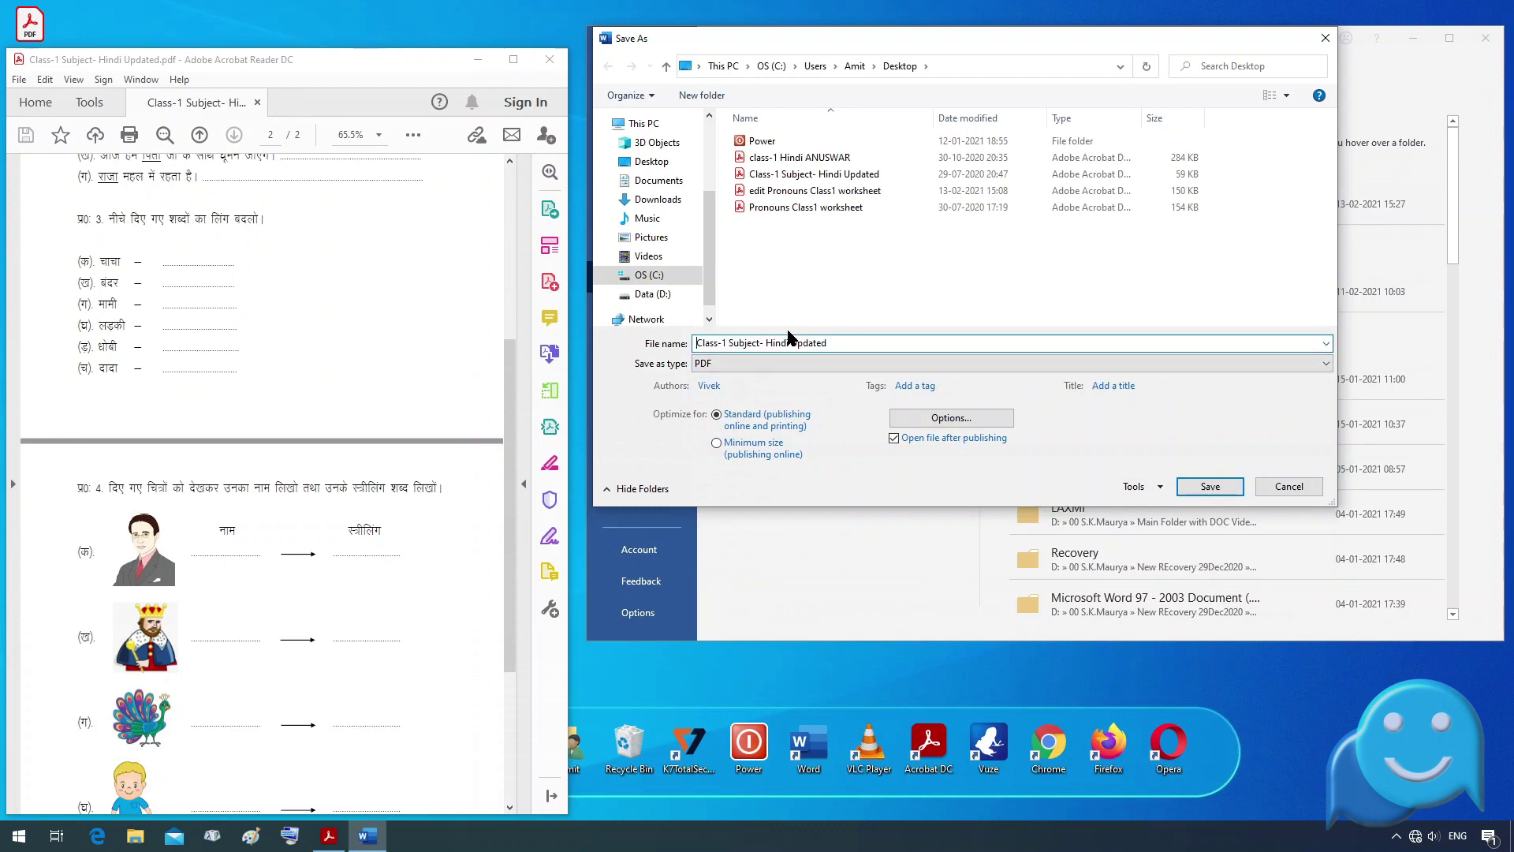
pyautogui.write('Edit')
pyautogui.click(1211, 486)
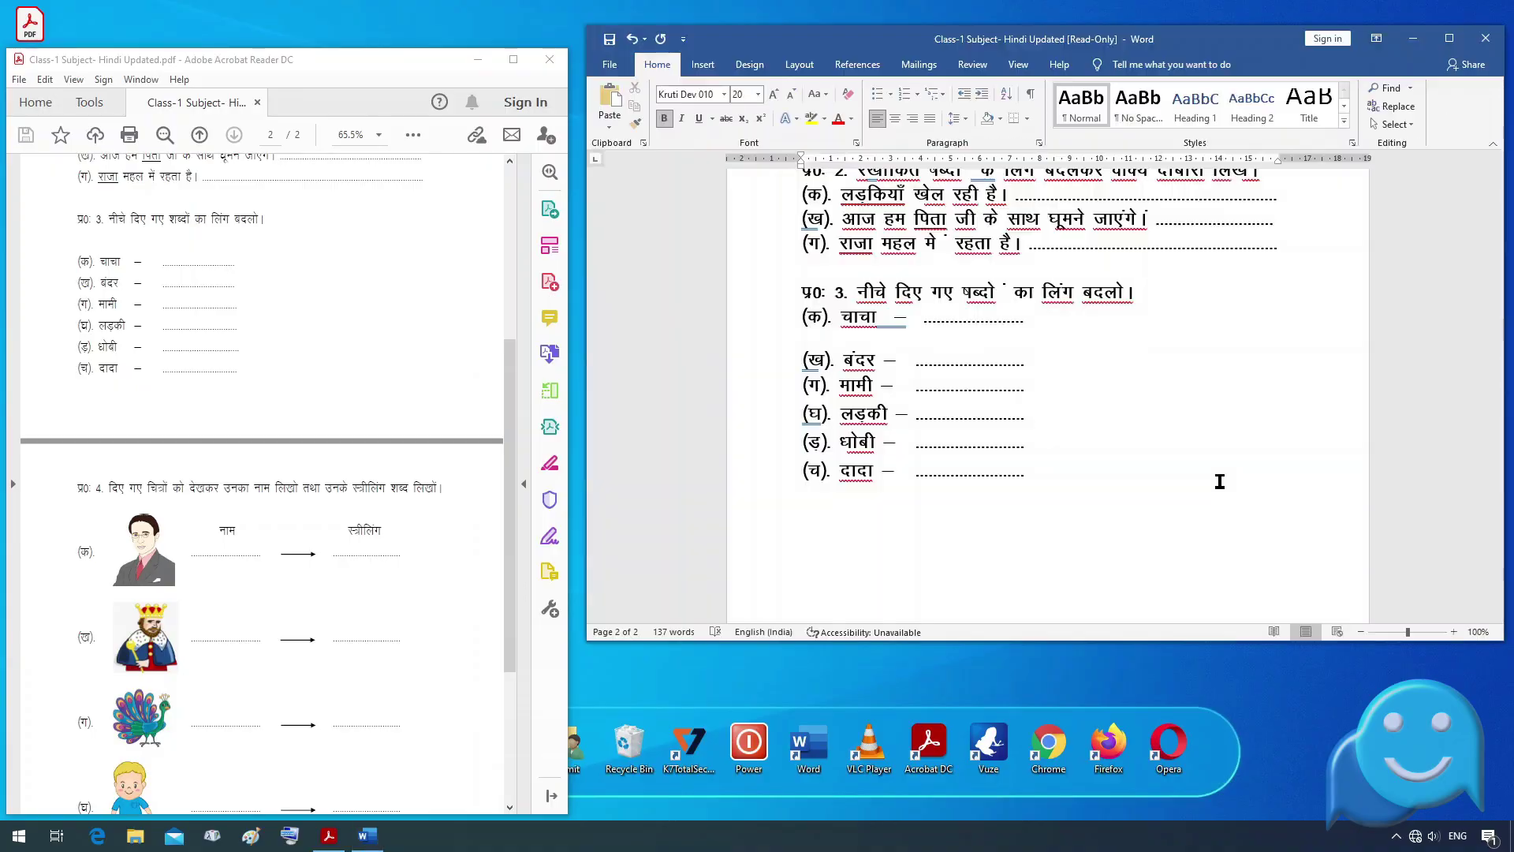